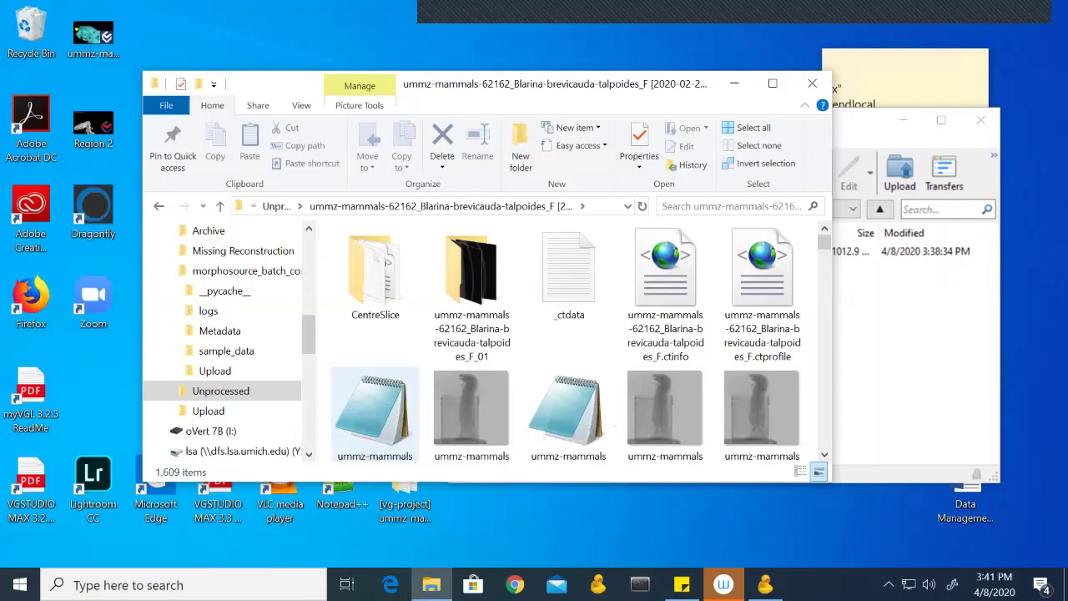
Copy the ummz-mammals-62162_Blarina-brevicauda-talpoides_F XTEKCT file from the scan folder into the Metadata folder of morphosource_batch_convert.
left_click(372, 413)
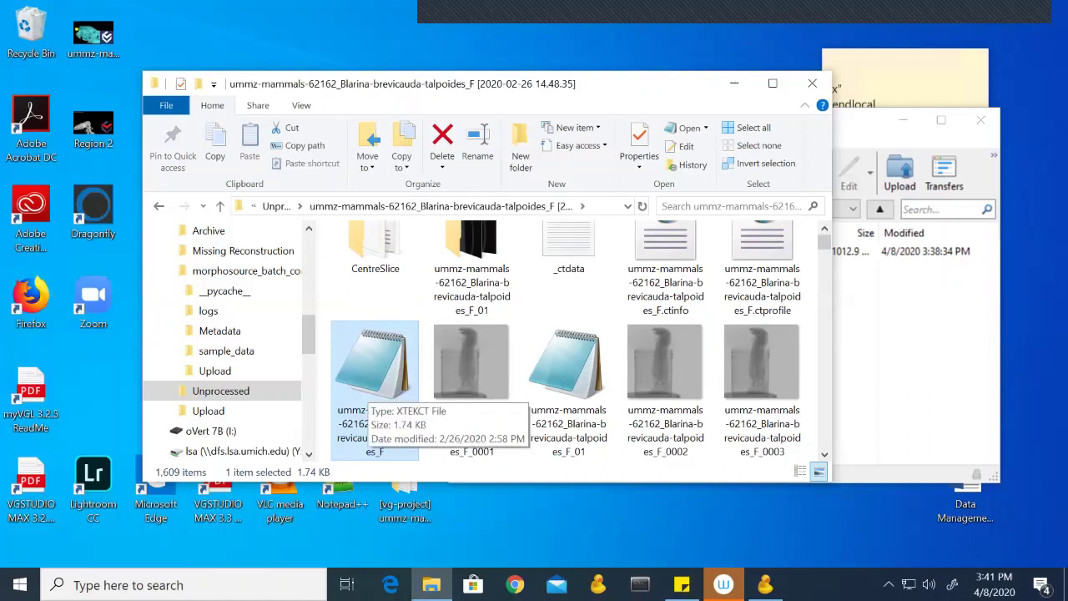
key("ctrl+c")
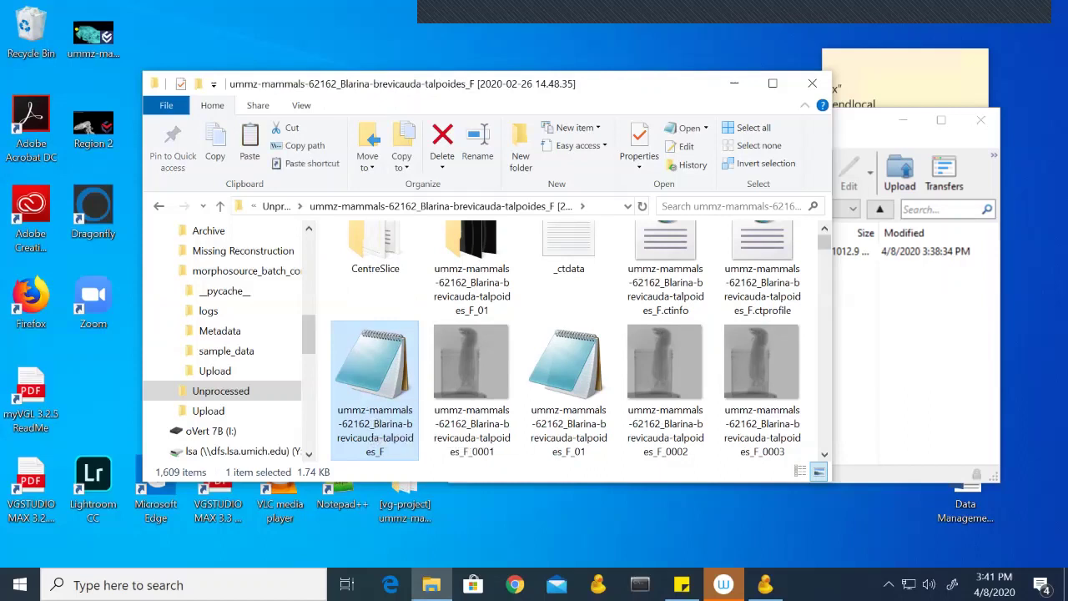
left_click(220, 331)
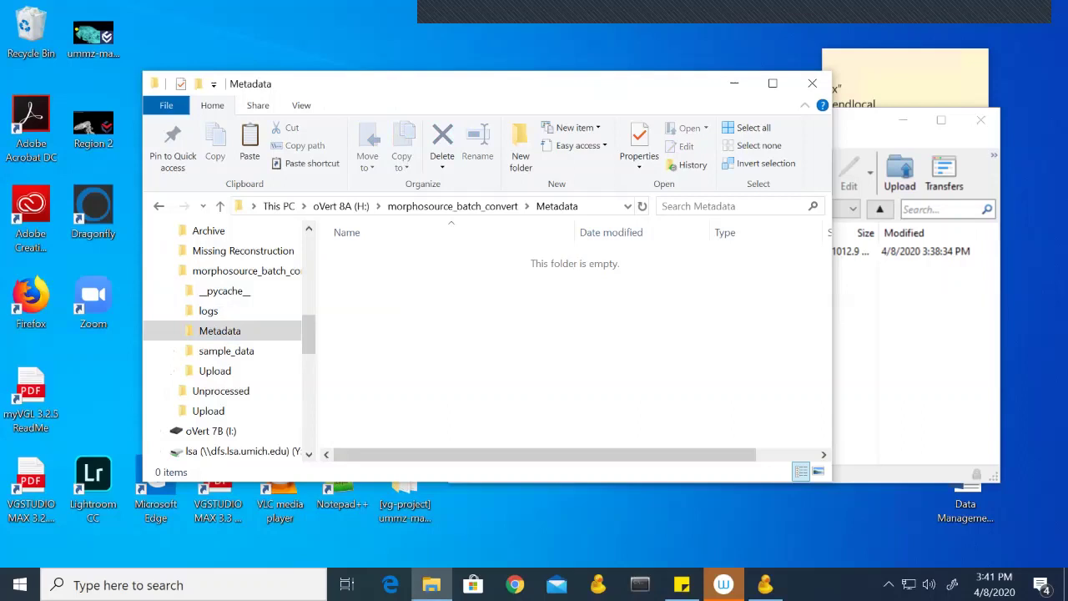
key("ctrl+v")
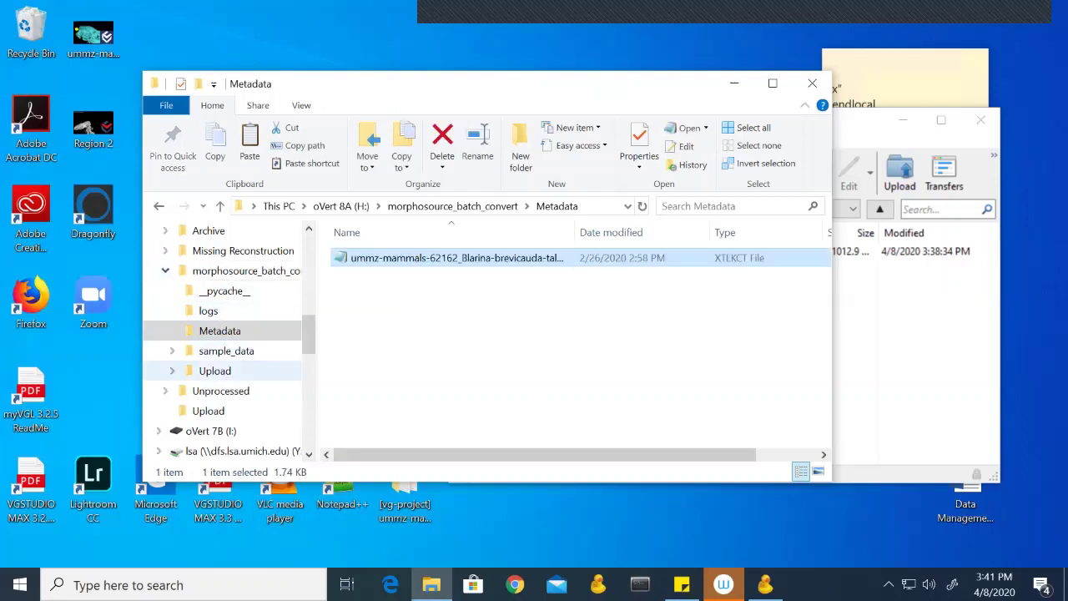
Review the Blarina-brevicauda-talpoides scan folder inside Unprocessed and check the copied file in the Metadata folder.
left_click(214, 370)
left_click(226, 351)
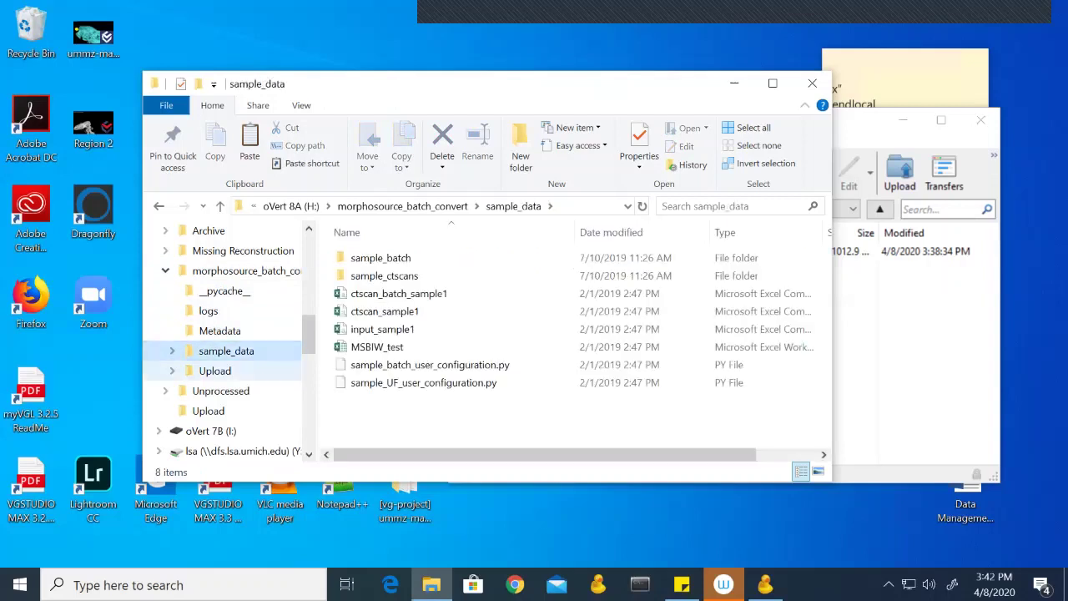
left_click(221, 390)
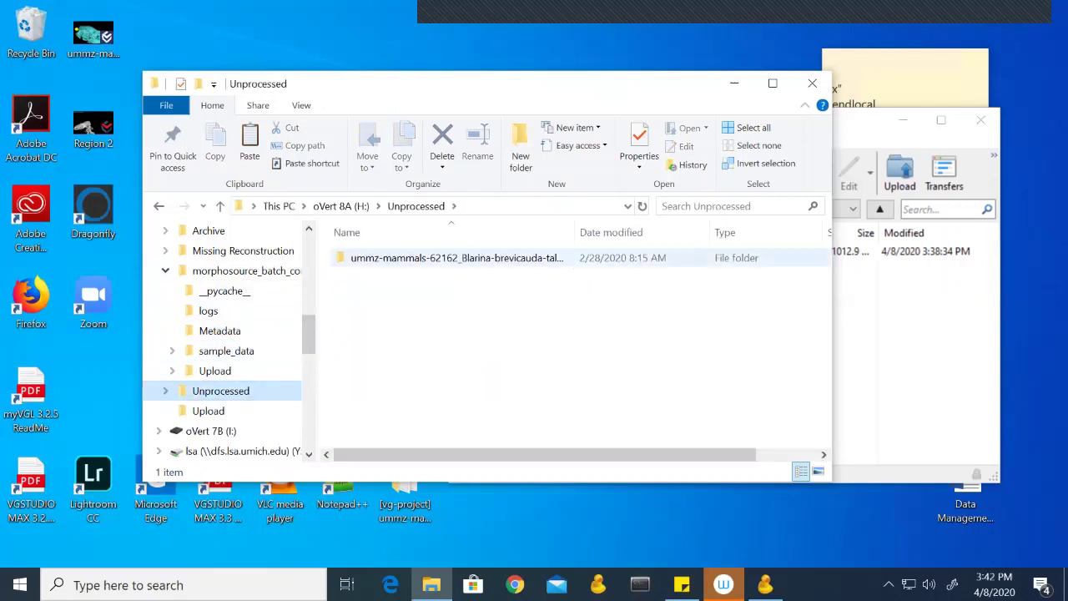
double_click(457, 257)
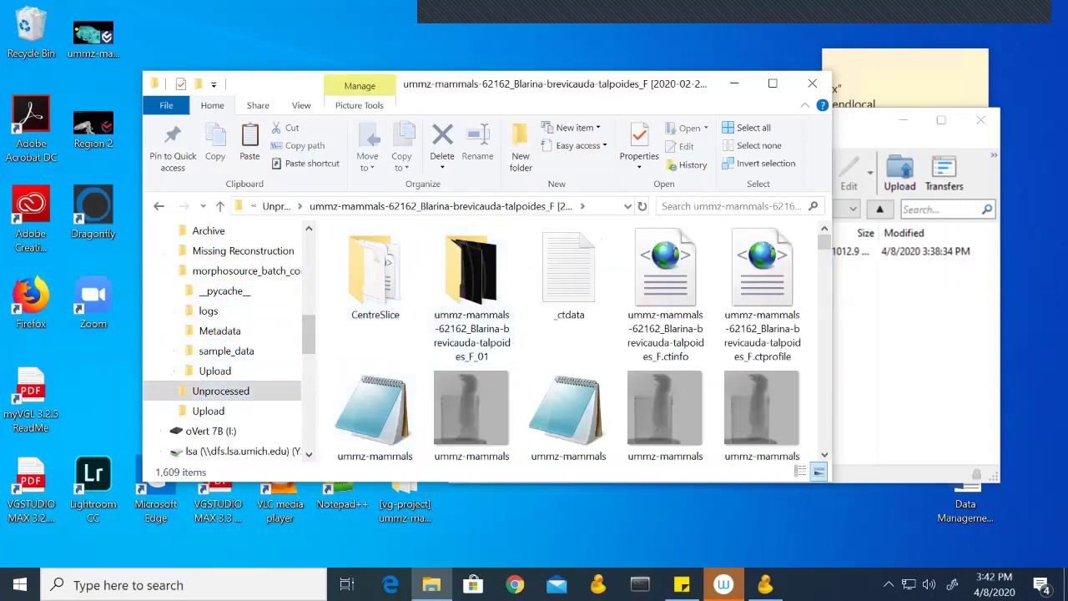
left_click_drag(824, 242, 824, 241)
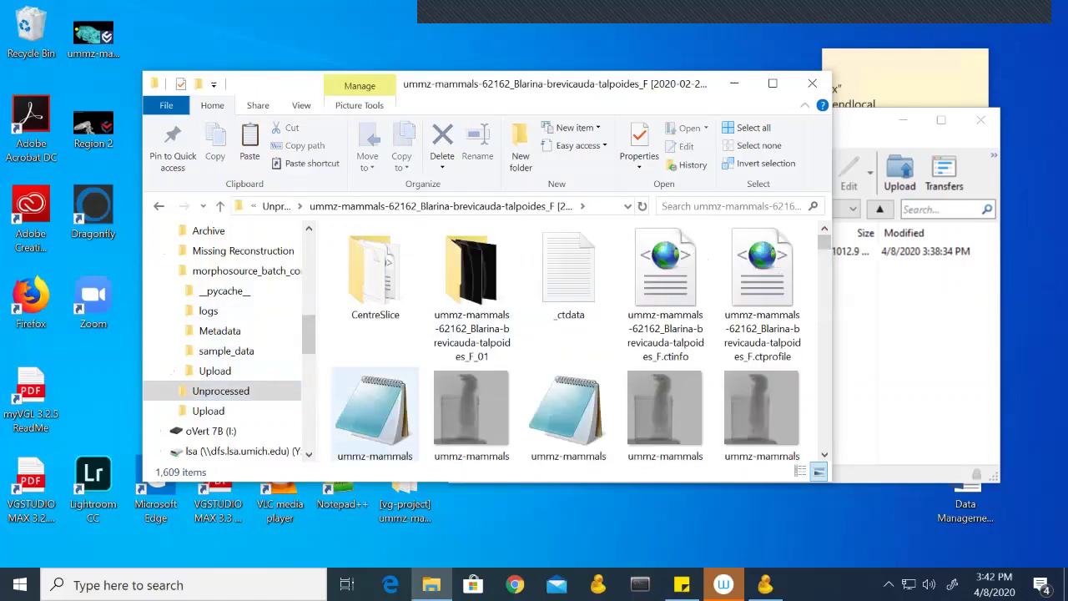
scroll(824, 455, "down", 1)
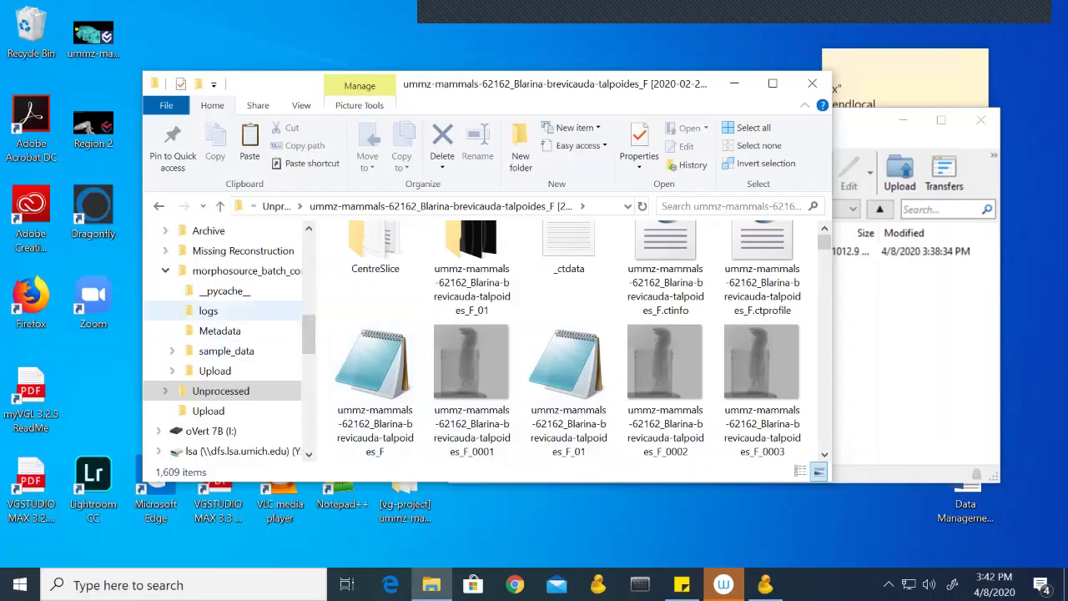
left_click(219, 331)
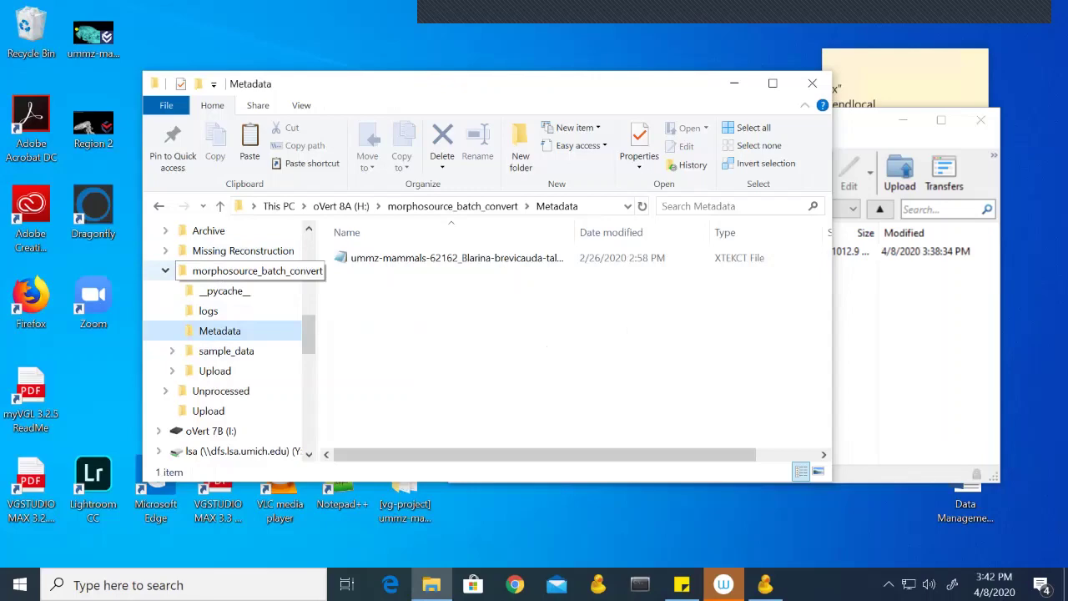
Open user_configuration.py from the morphosource_batch_convert folder for editing in Notepad++ and shift its window slightly aside.
left_click(242, 270)
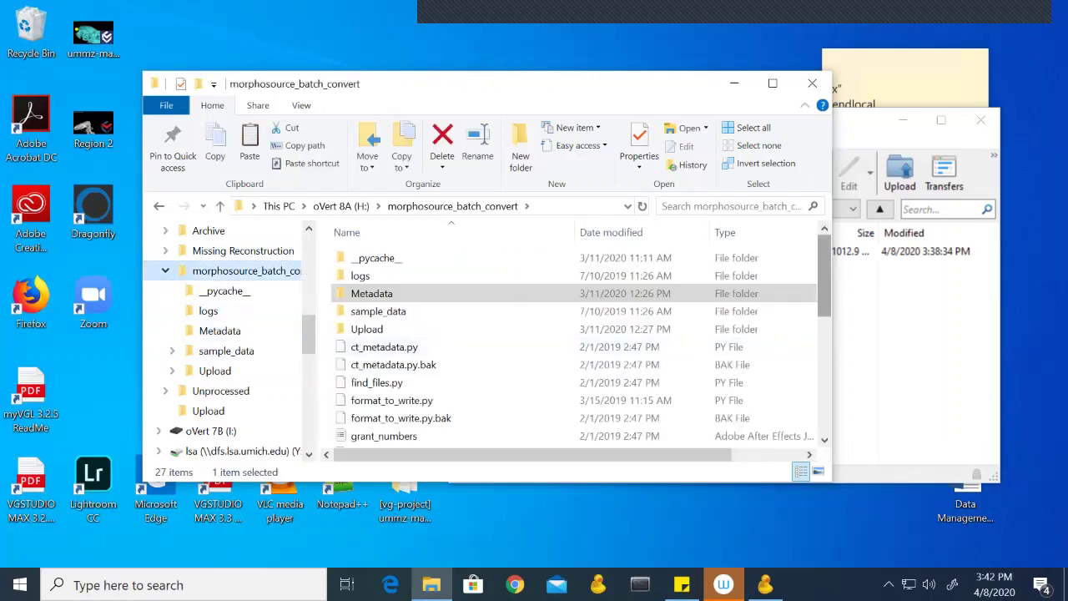
scroll(656, 271, "down", 3)
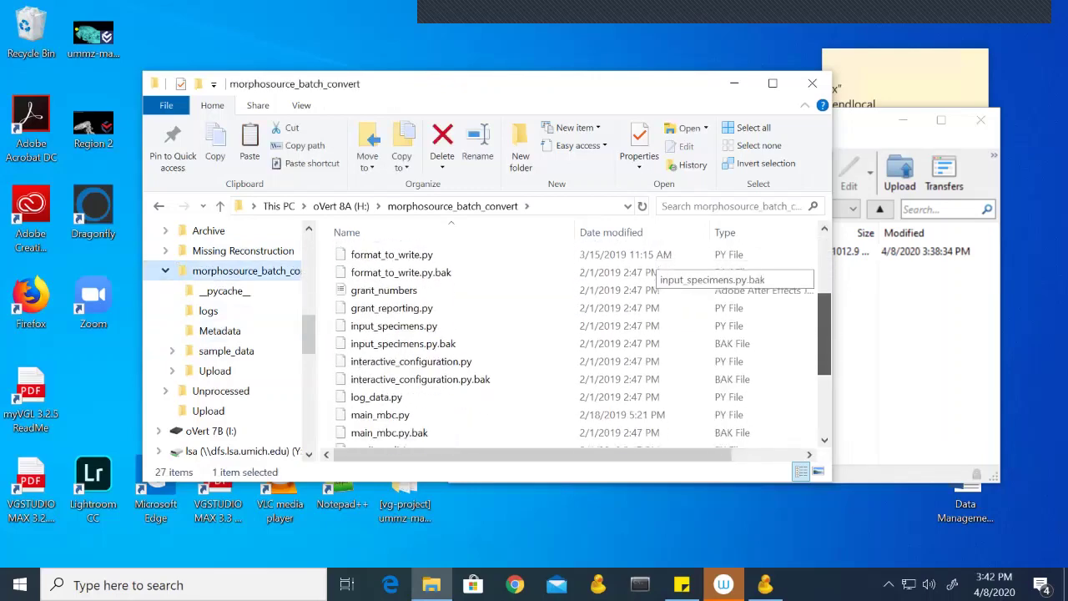
scroll(655, 271, "down", 4)
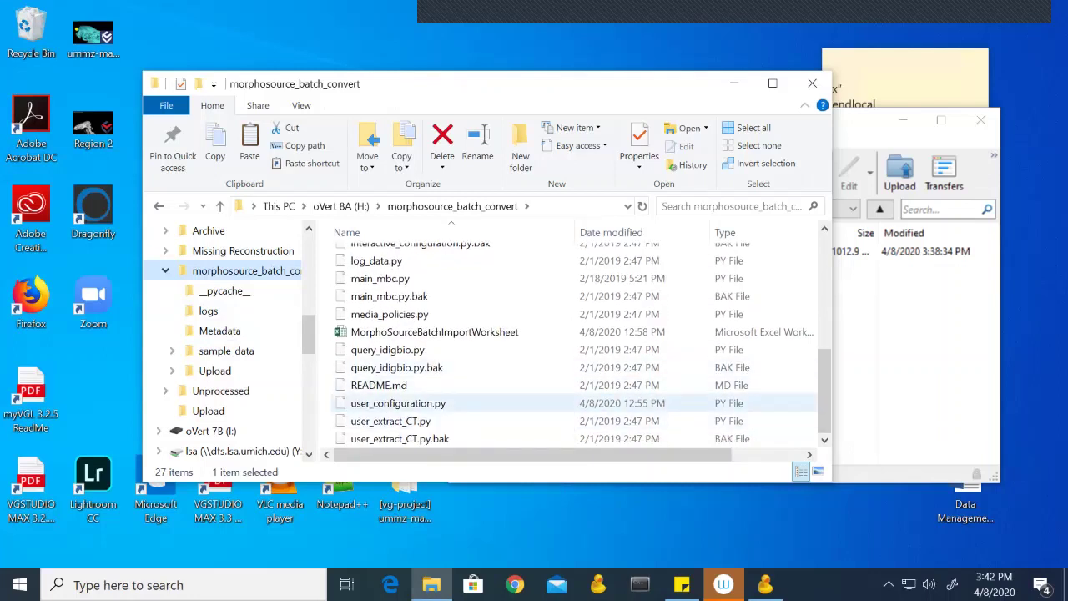
right_click(416, 405)
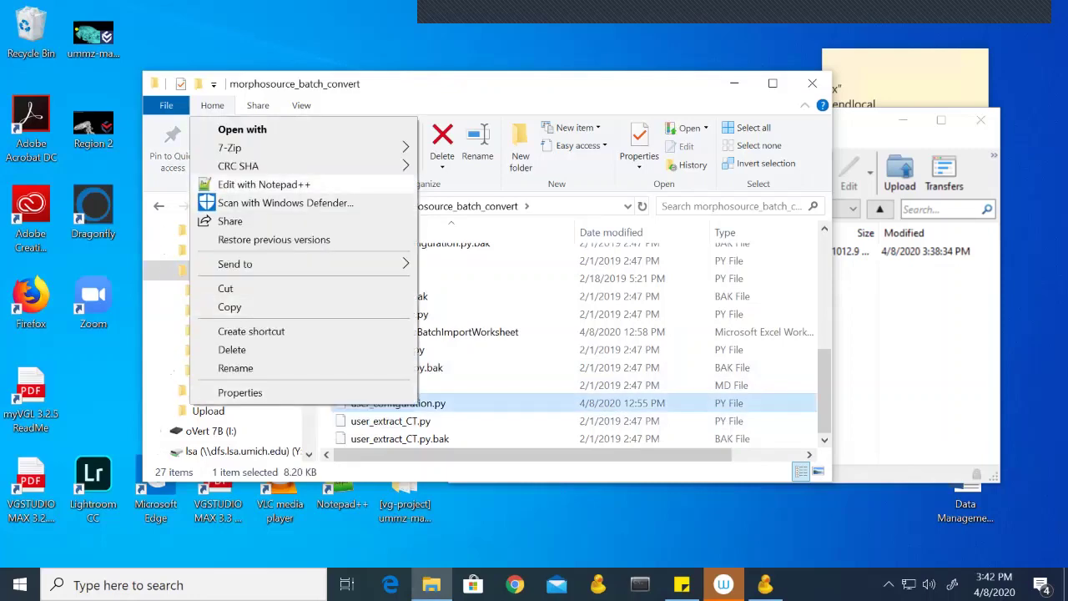
left_click(264, 184)
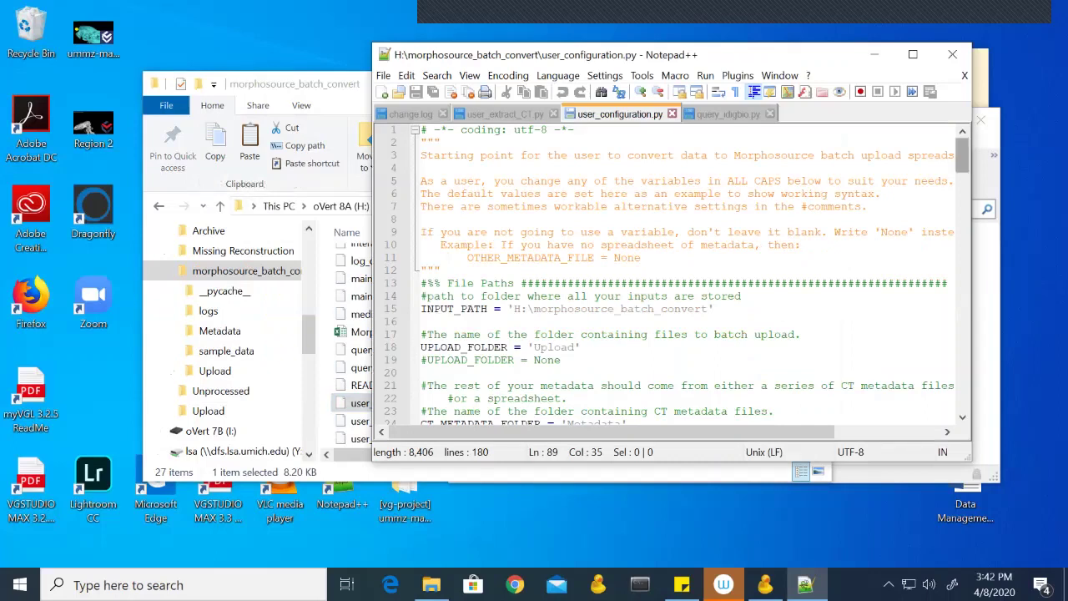
left_click_drag(672, 54, 706, 54)
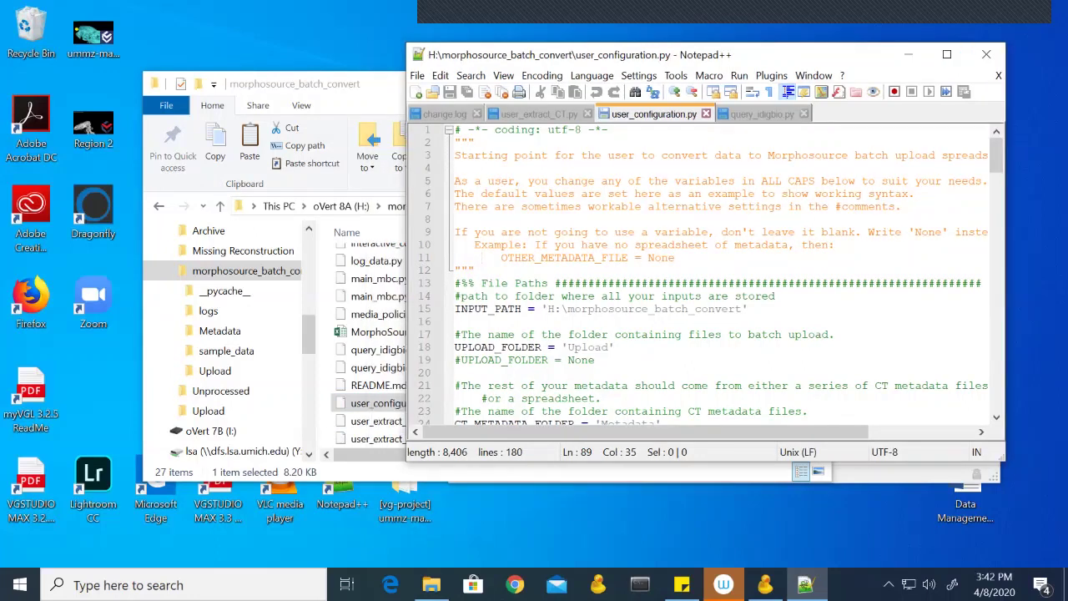
Compare the INPUT_PATH in user_configuration.py with the drive letter and location of the morphosource_batch_convert folder in File Explorer.
left_click(614, 309)
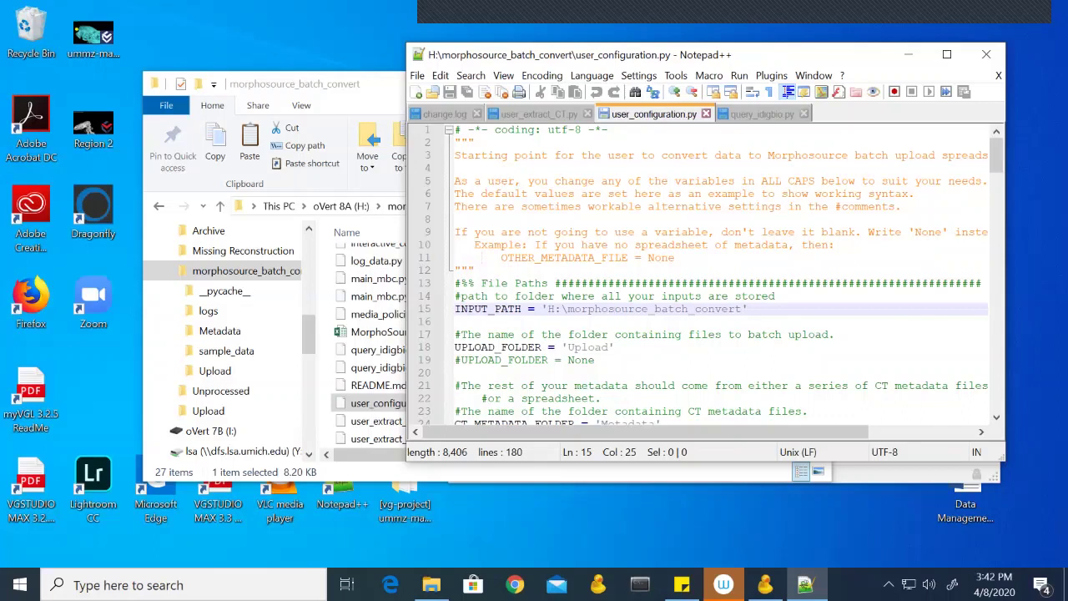
left_click_drag(556, 309, 548, 309)
key("alt+Tab")
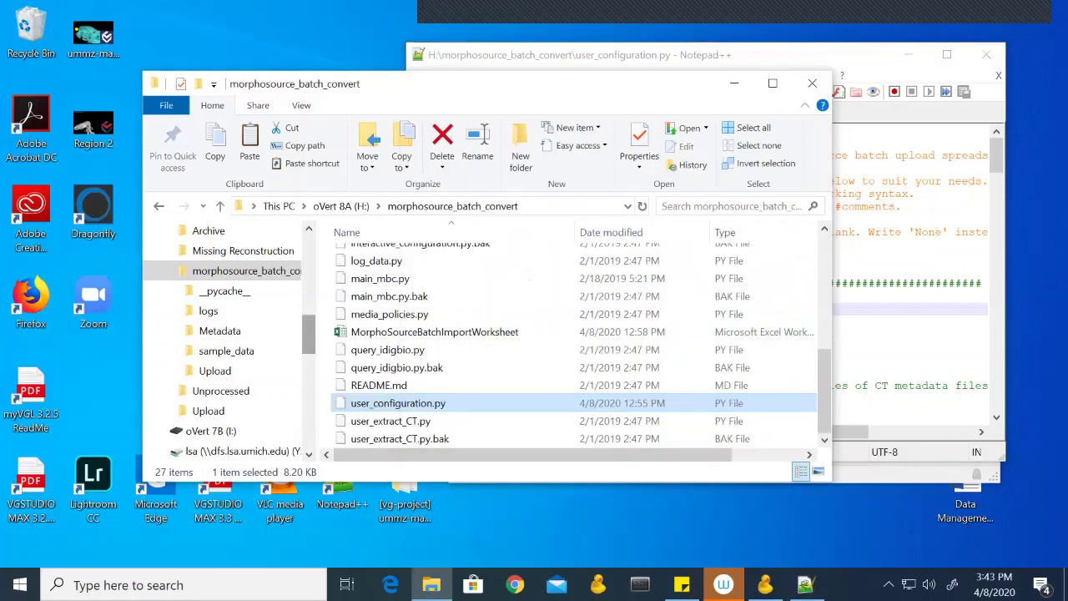
left_click_drag(309, 334, 308, 344)
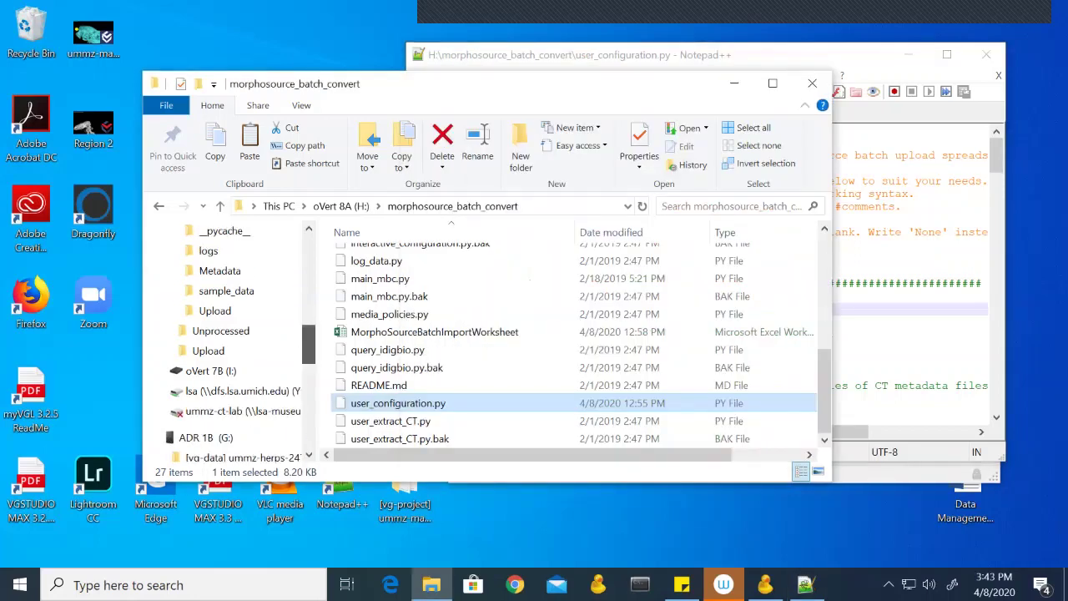
scroll(234, 343, "up", 2)
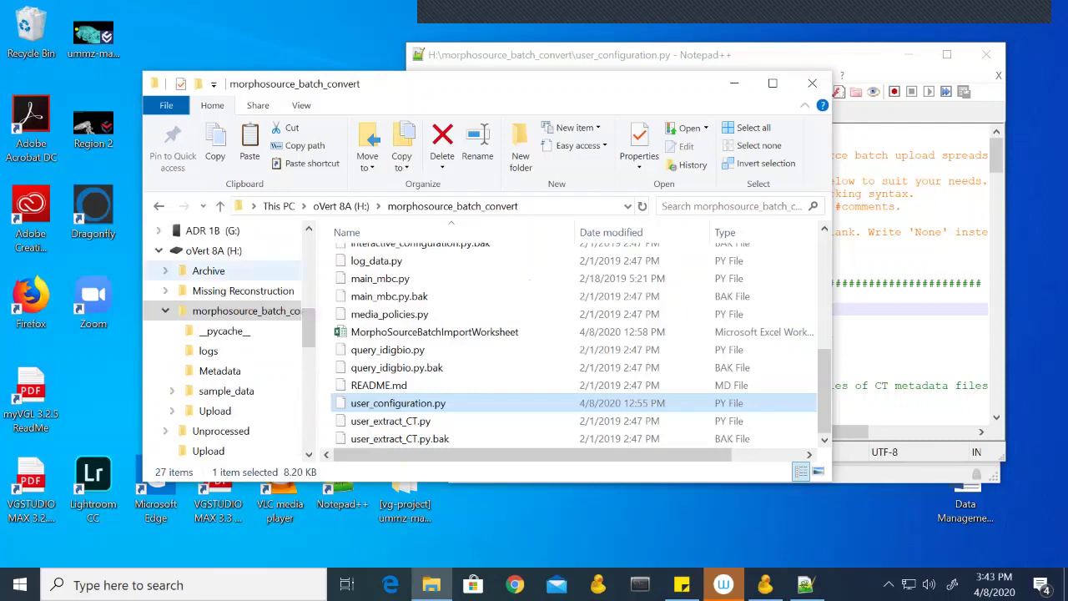
left_click(213, 251)
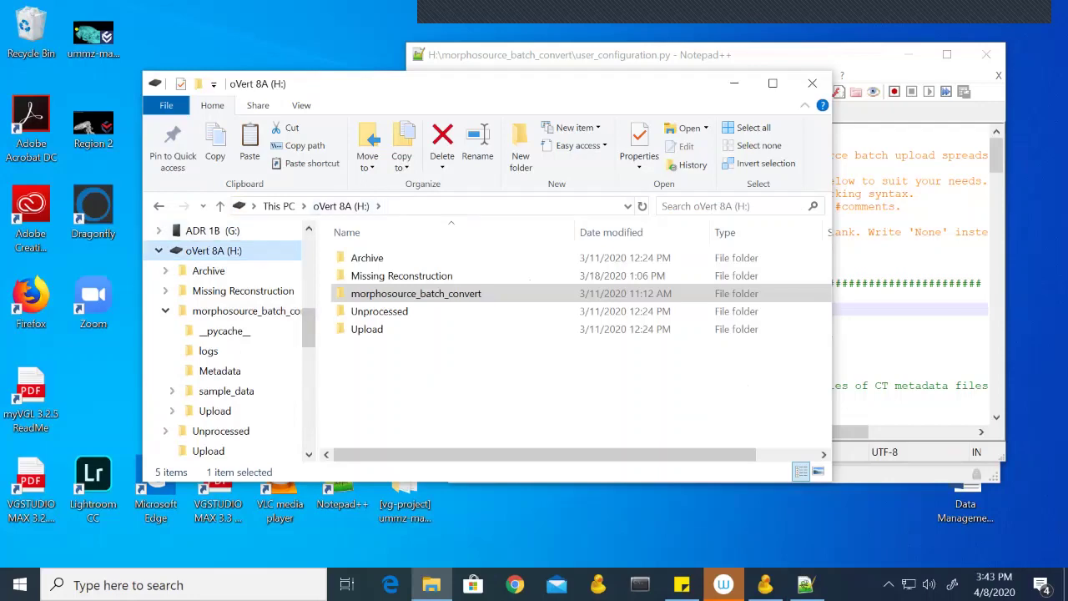
key("alt+Tab")
left_click(561, 309)
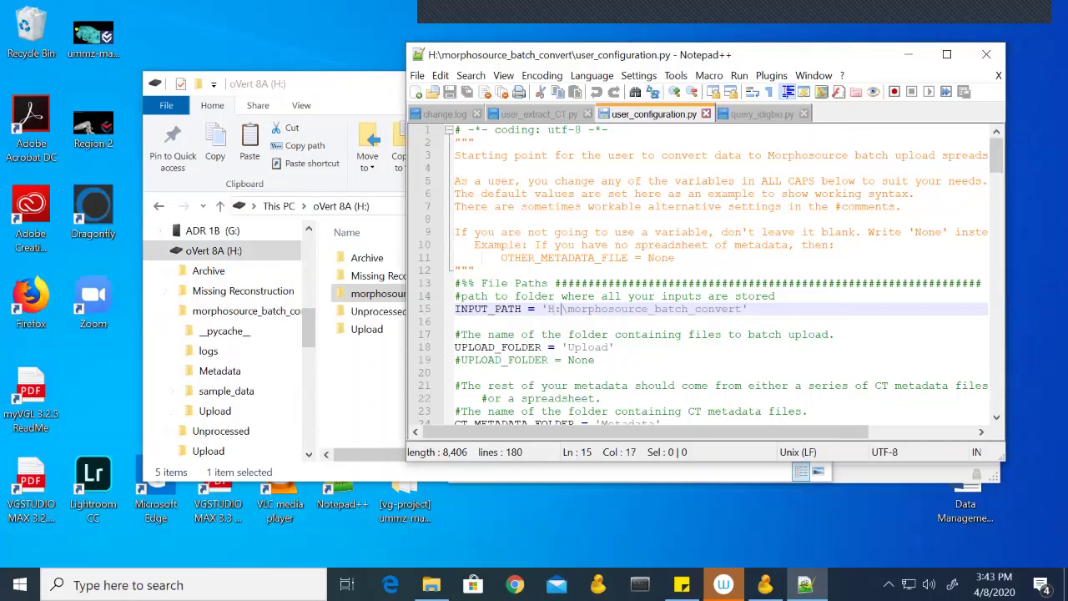
Set QUERY_IDIGBIO to True in the fundamental setup choices of user_configuration.py.
scroll(712, 276, "down", 8)
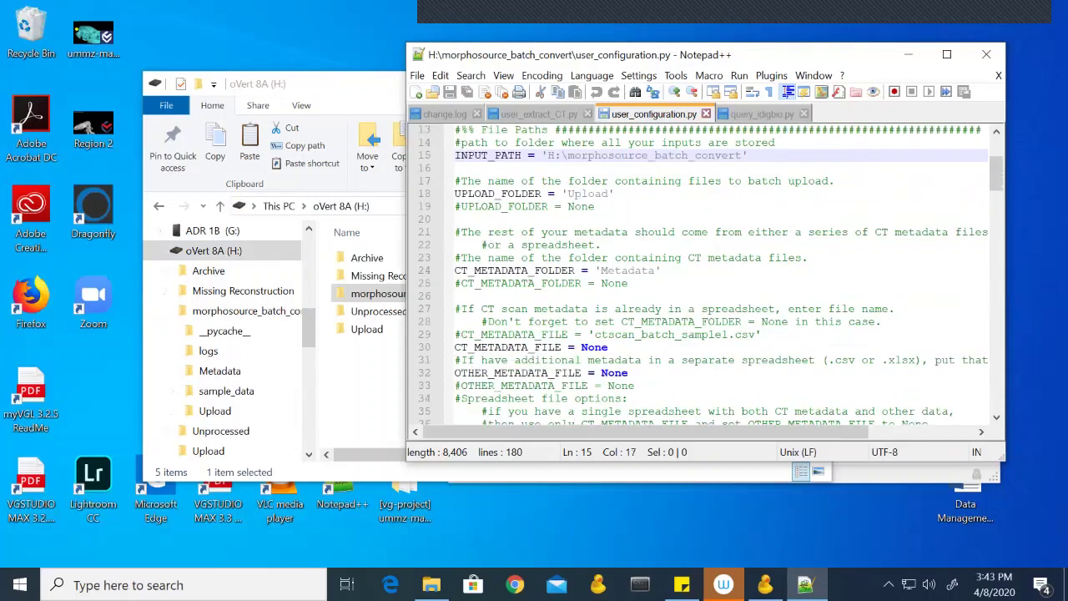
scroll(711, 275, "down", 2)
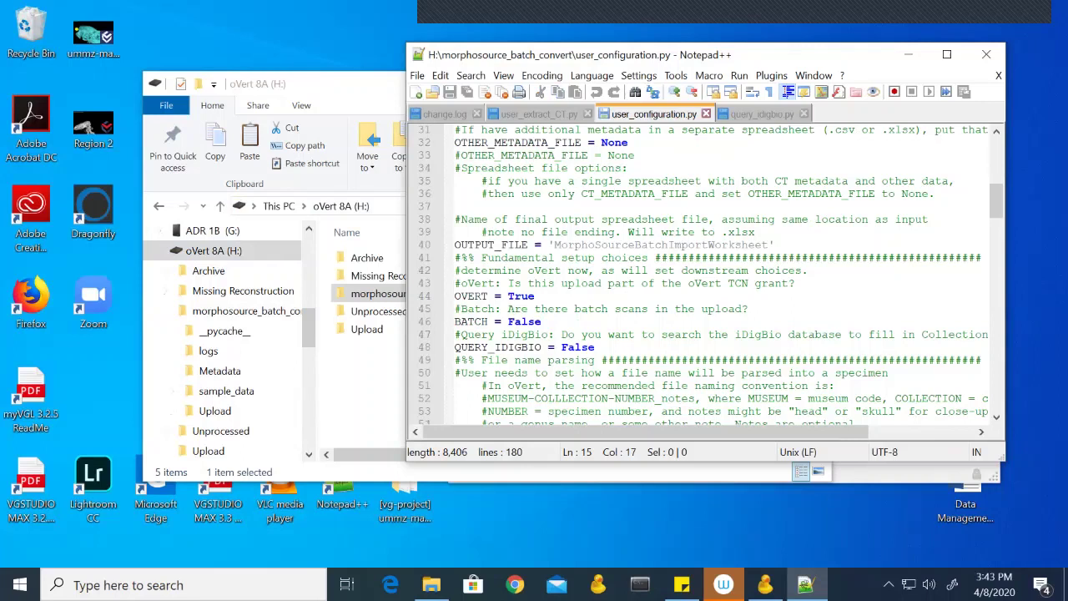
left_click(595, 347)
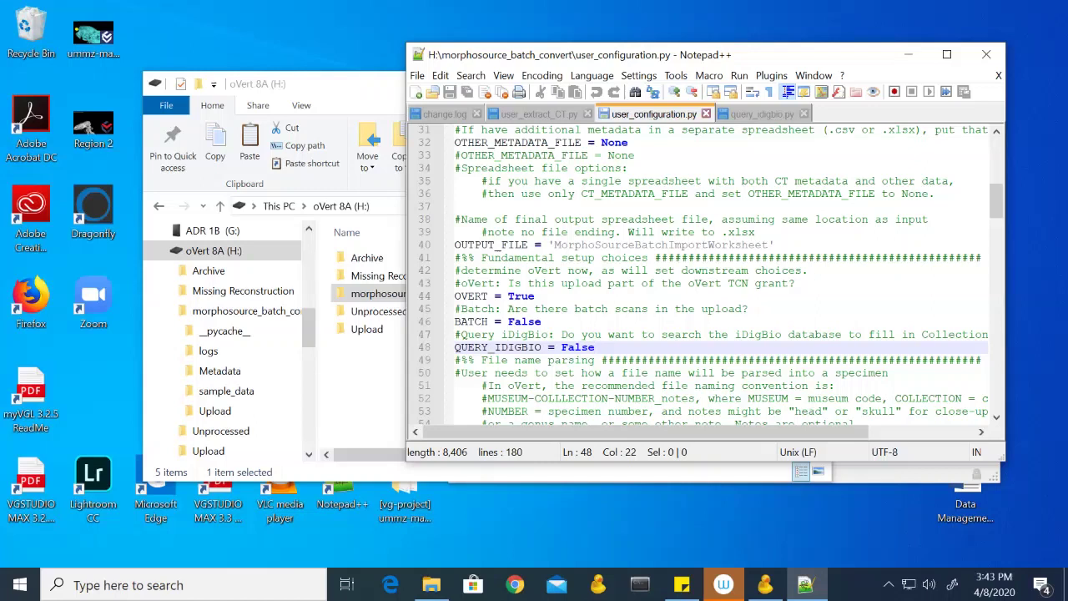
key("BackSpace")
key("BackSpace")
key("BackSpace")
key("BackSpace")
key("BackSpace")
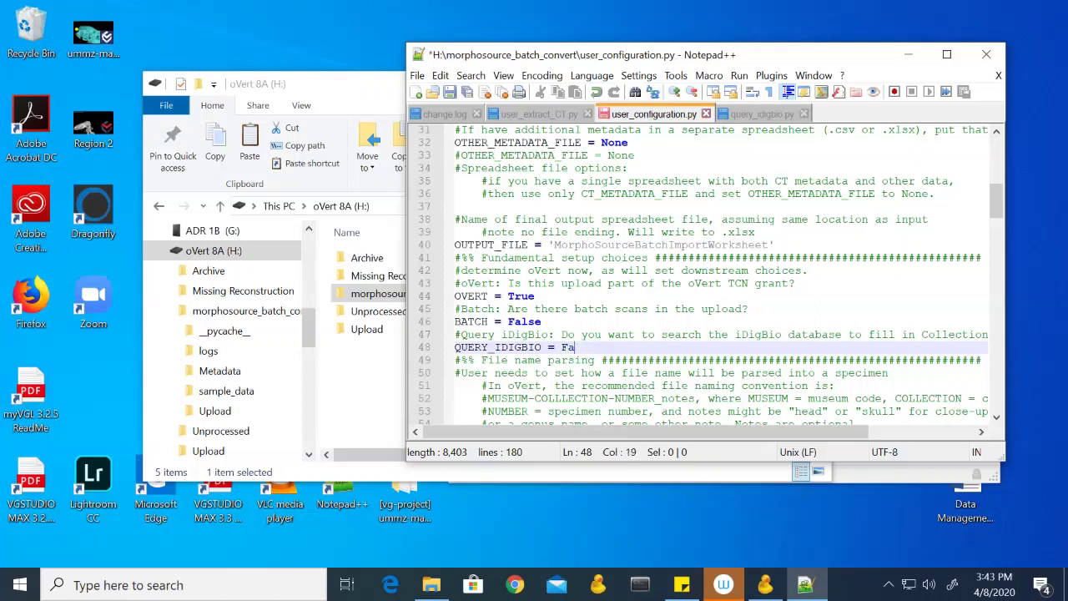
type("True")
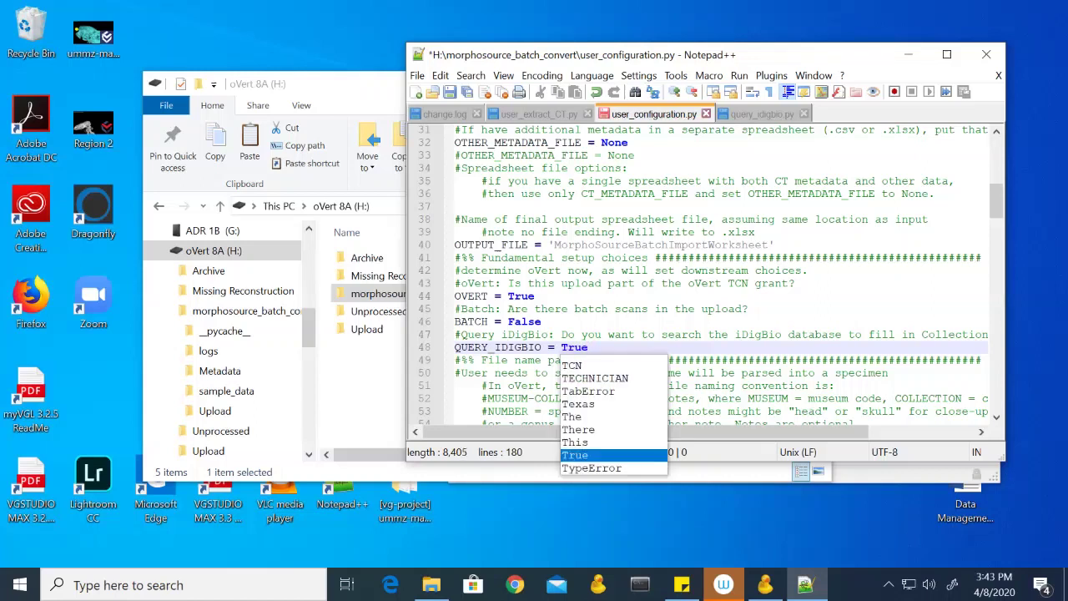
left_click(709, 373)
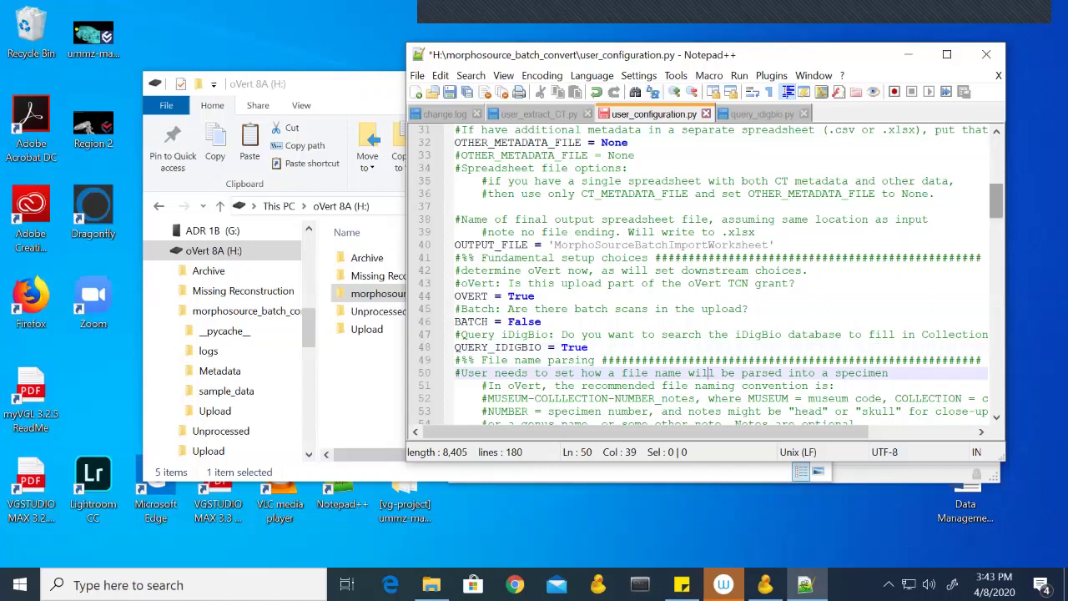
Examine the GRANT_SCANNING_INSTITUTION and GRANT_SPECIMEN_PROVIDER numbers against the list of TCN institutions.
scroll(710, 276, "down", 10)
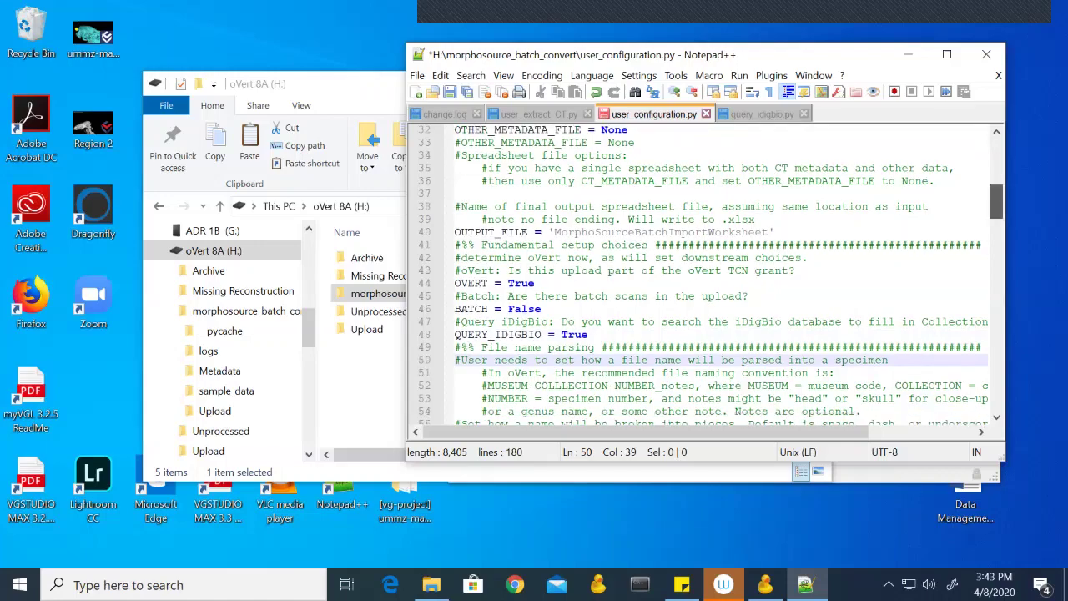
scroll(709, 275, "down", 3)
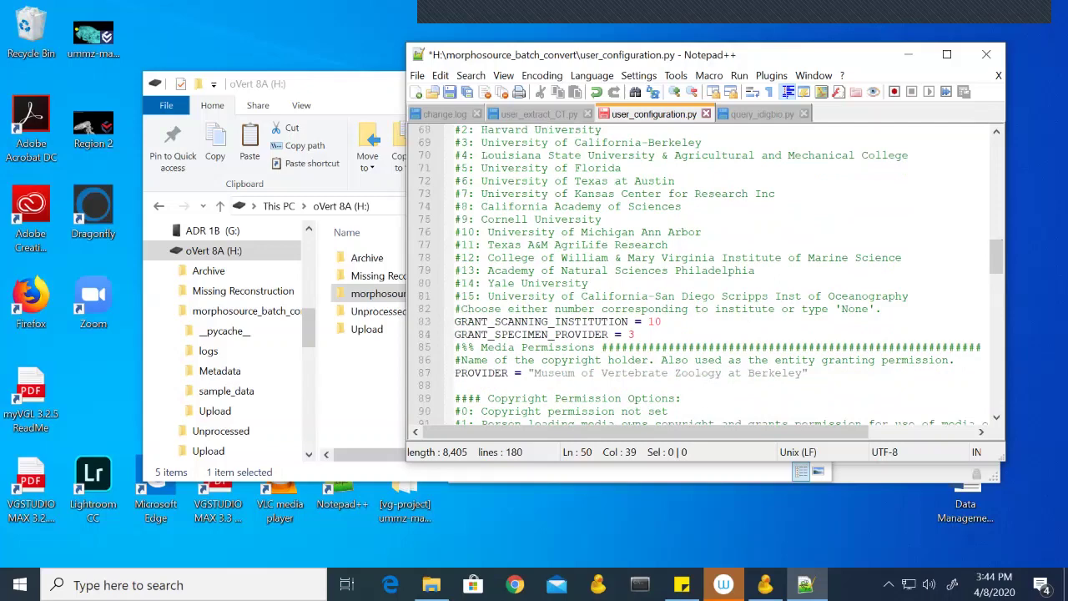
left_click(655, 322)
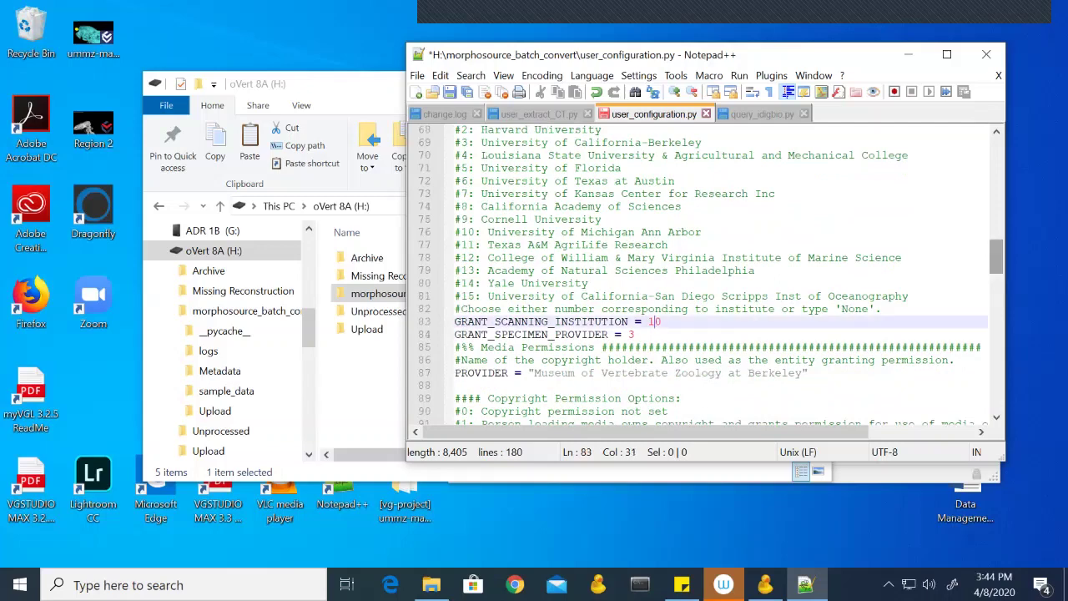
scroll(996, 255, "up", 2)
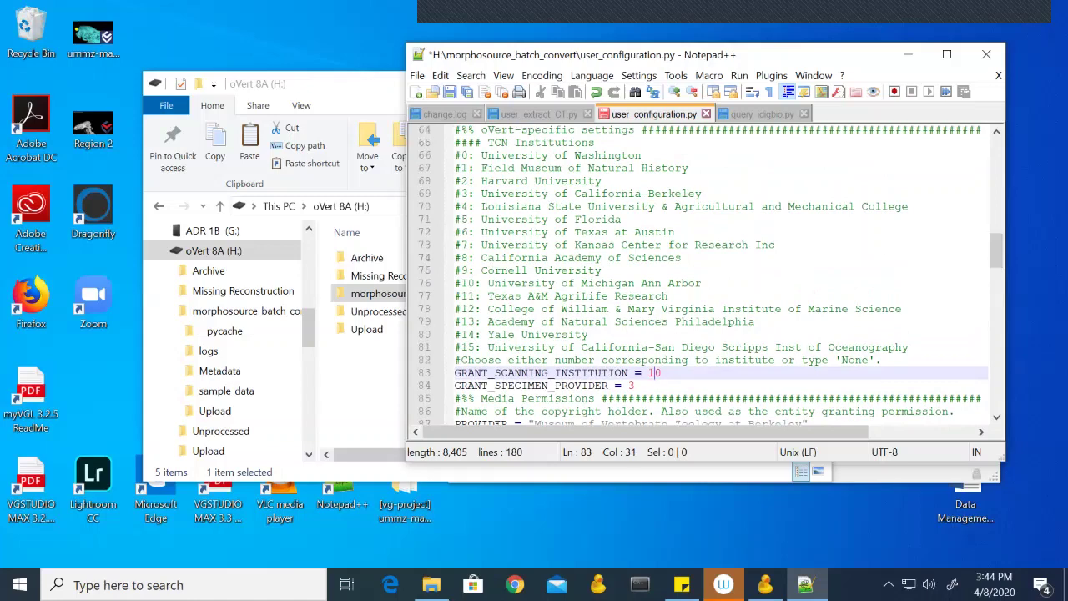
left_click(661, 372)
left_click(582, 283)
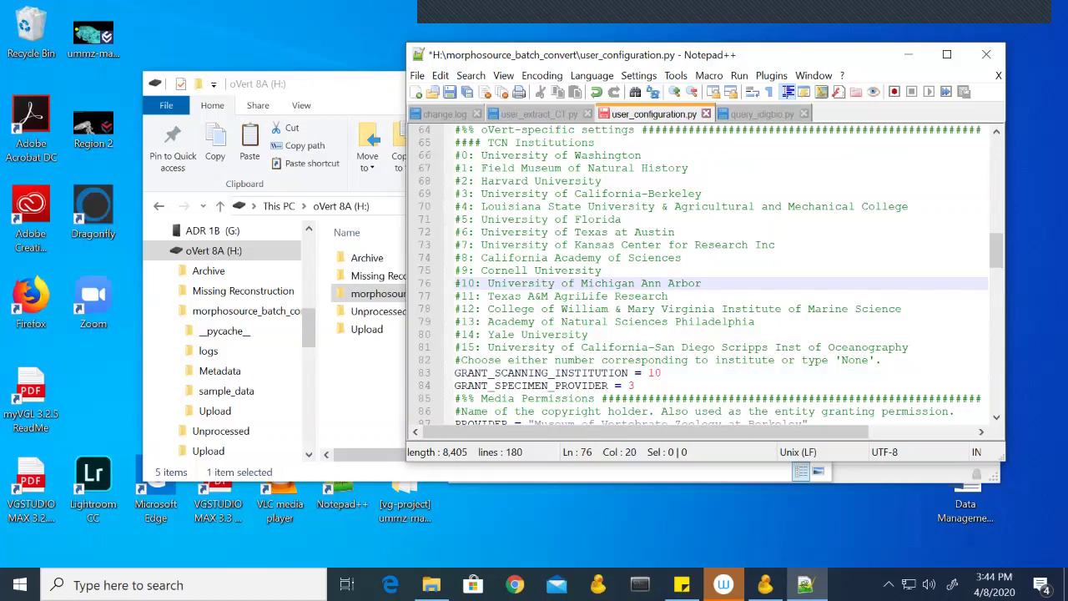
left_click(661, 373)
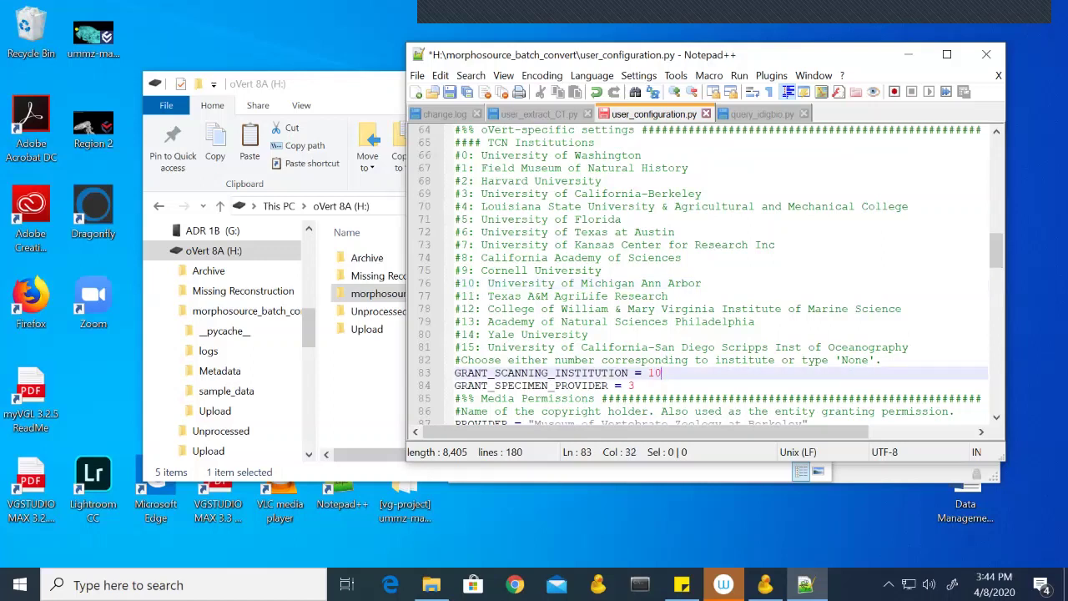
left_click(601, 386)
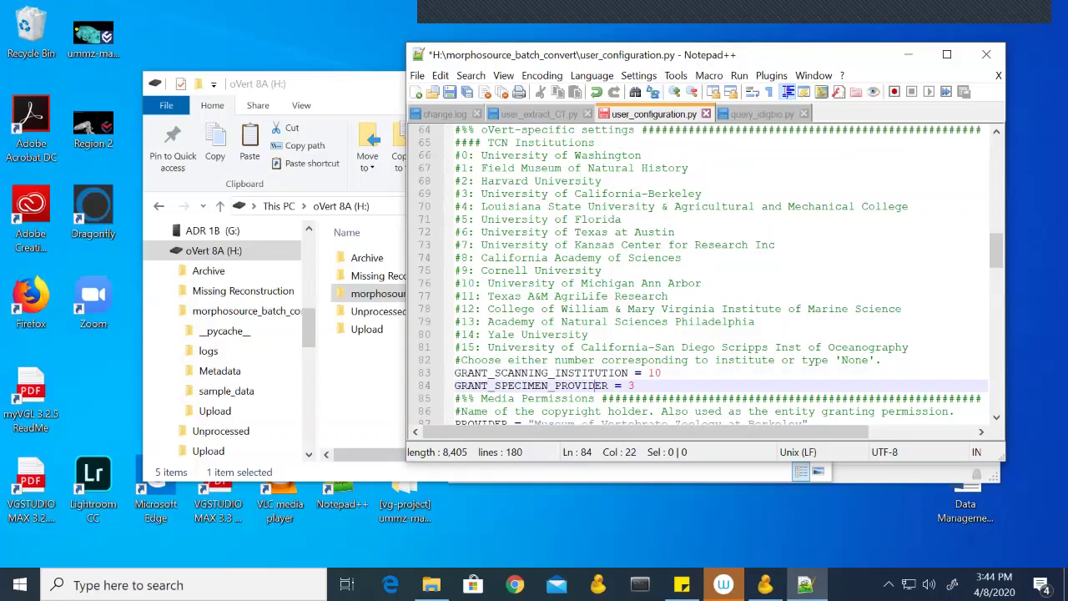
Check the specimen folder in Unprocessed on the H: drive, and set GRANT_SPECIMEN_PROVIDER to 10 in user_configuration.py.
left_click(367, 376)
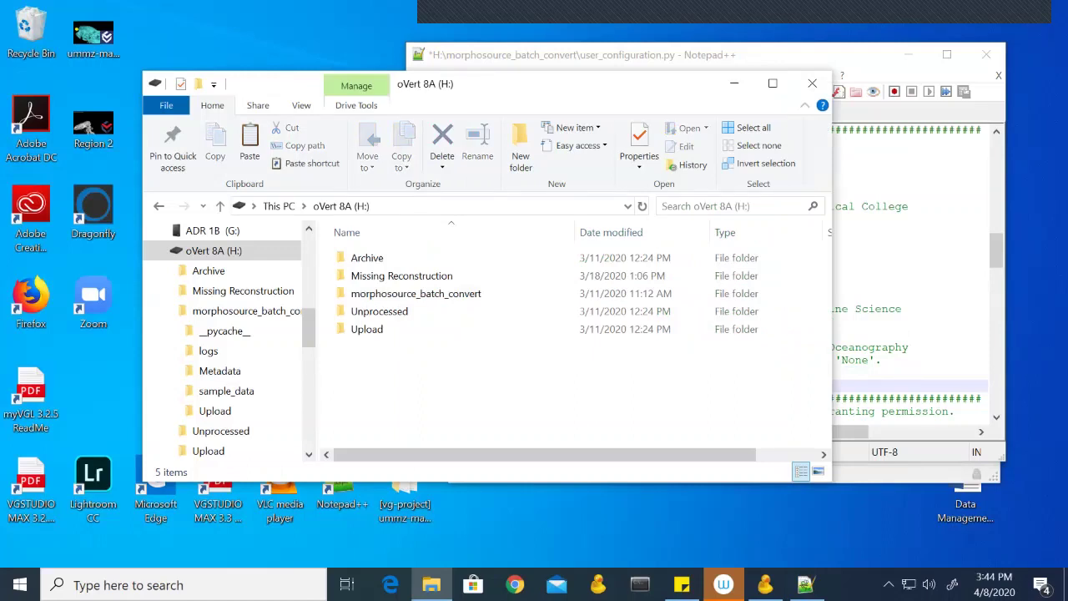
left_click(221, 431)
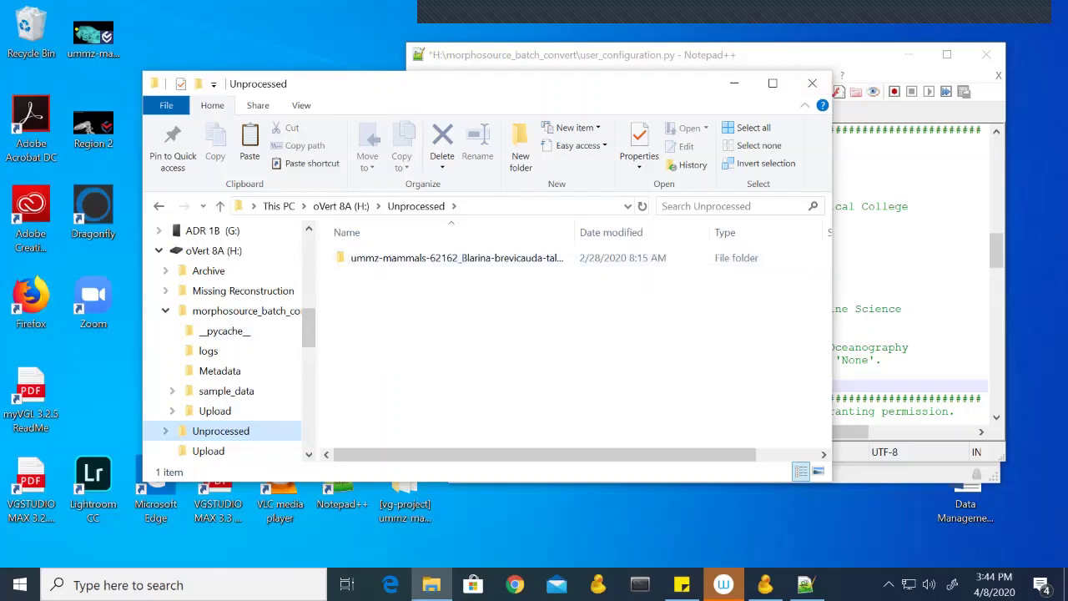
key("alt+Tab")
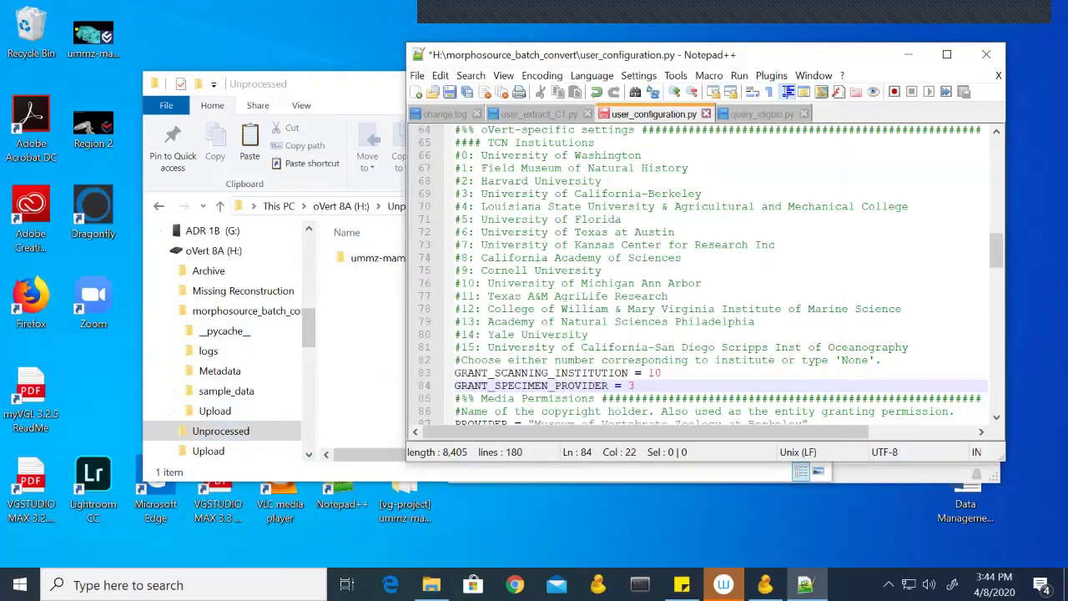
left_click(635, 386)
key("BackSpace")
type("10")
Replace the copyright holder name in PROVIDER with "University of Michigan Museum of Vertebrate Zoology".
scroll(997, 251, "down", 1)
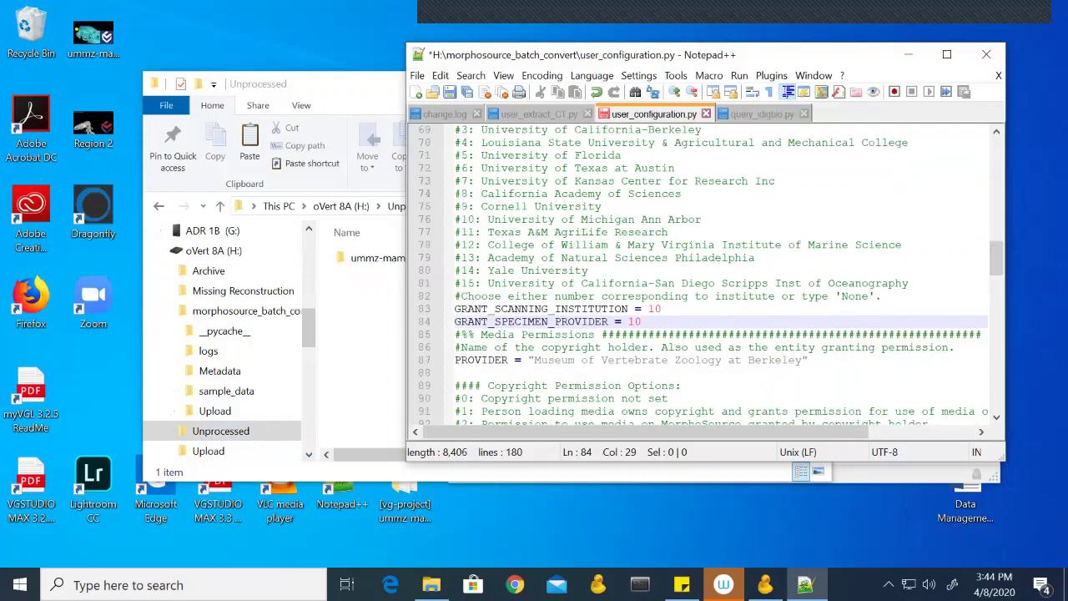
left_click(555, 360)
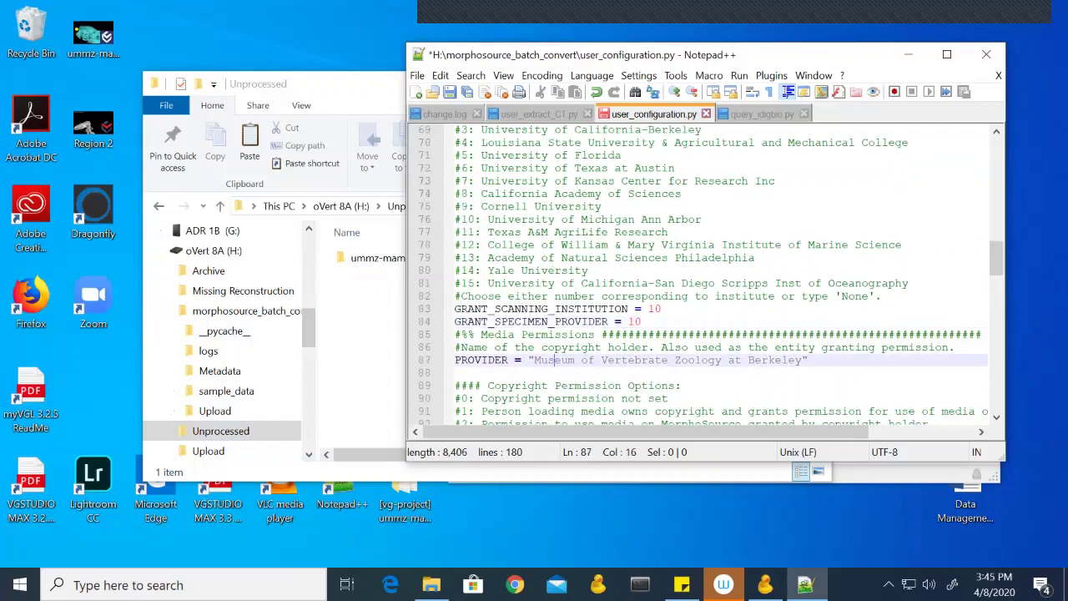
left_click_drag(534, 360, 803, 360)
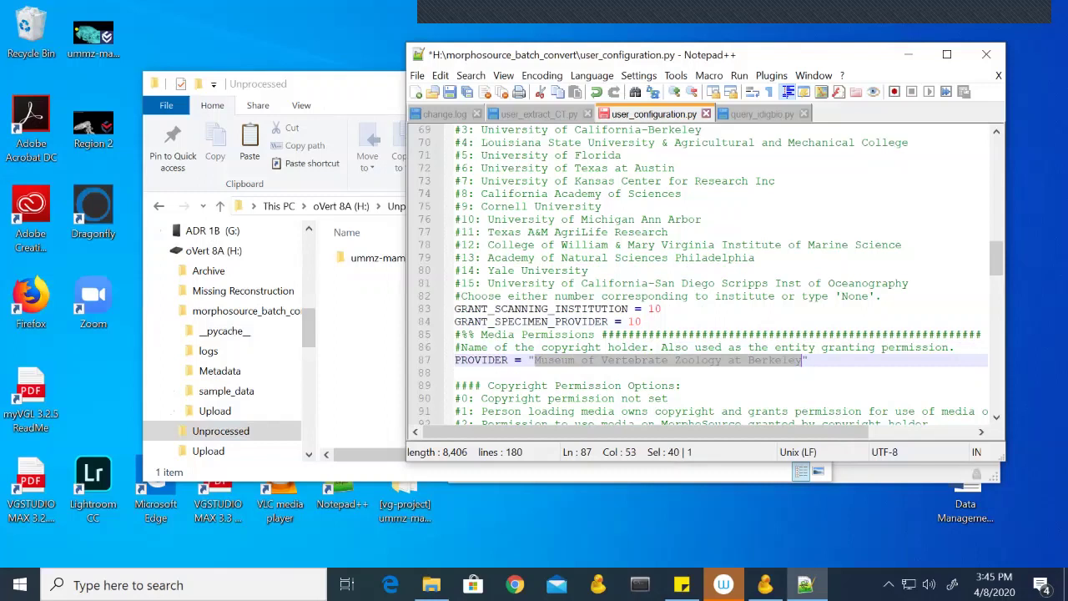
type("University of ")
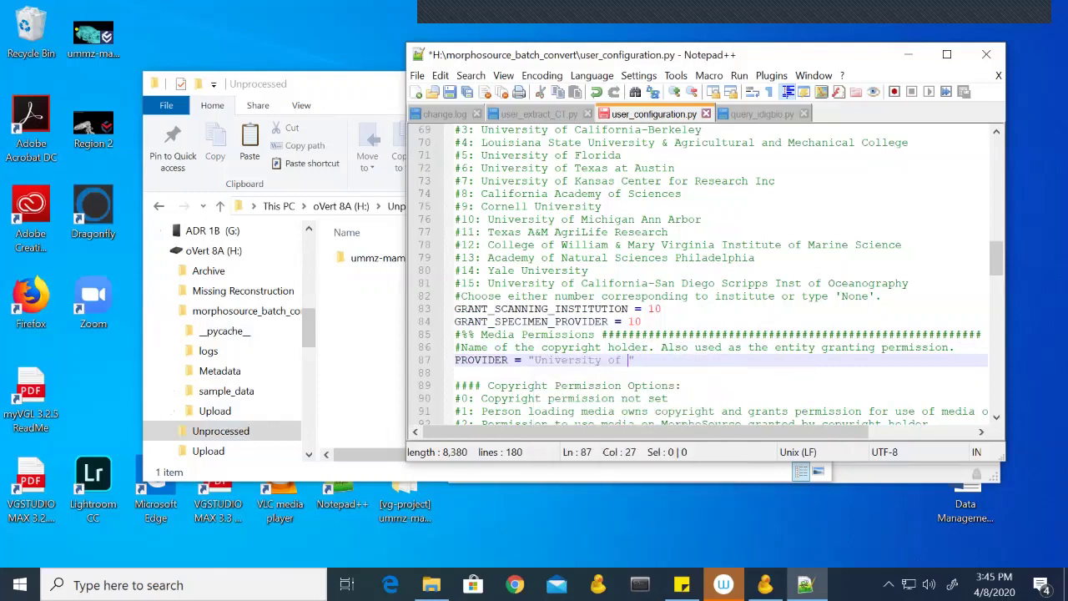
type("Michigan M")
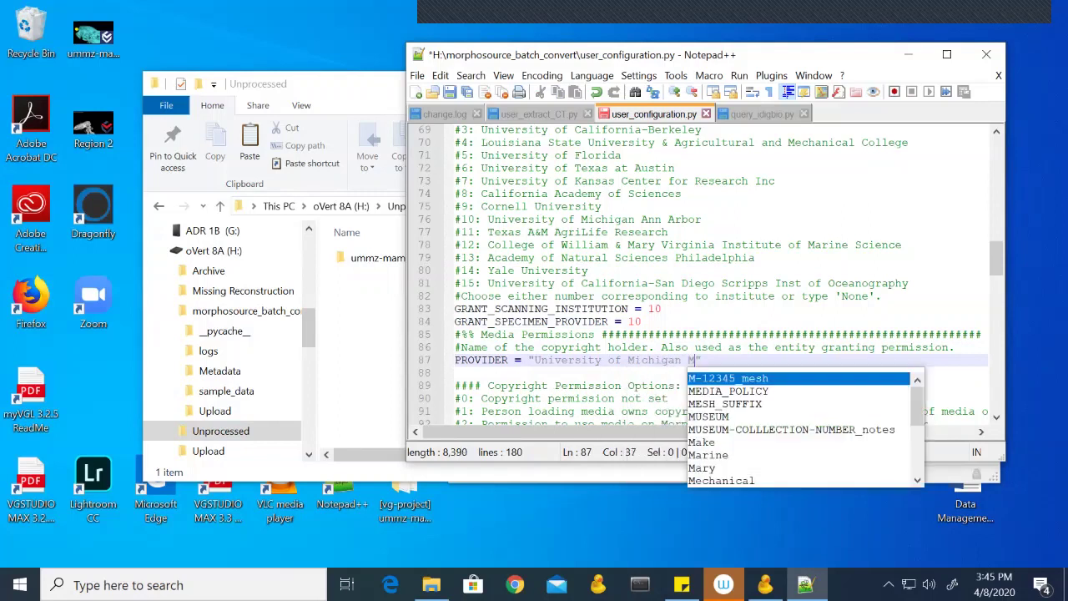
type("useu")
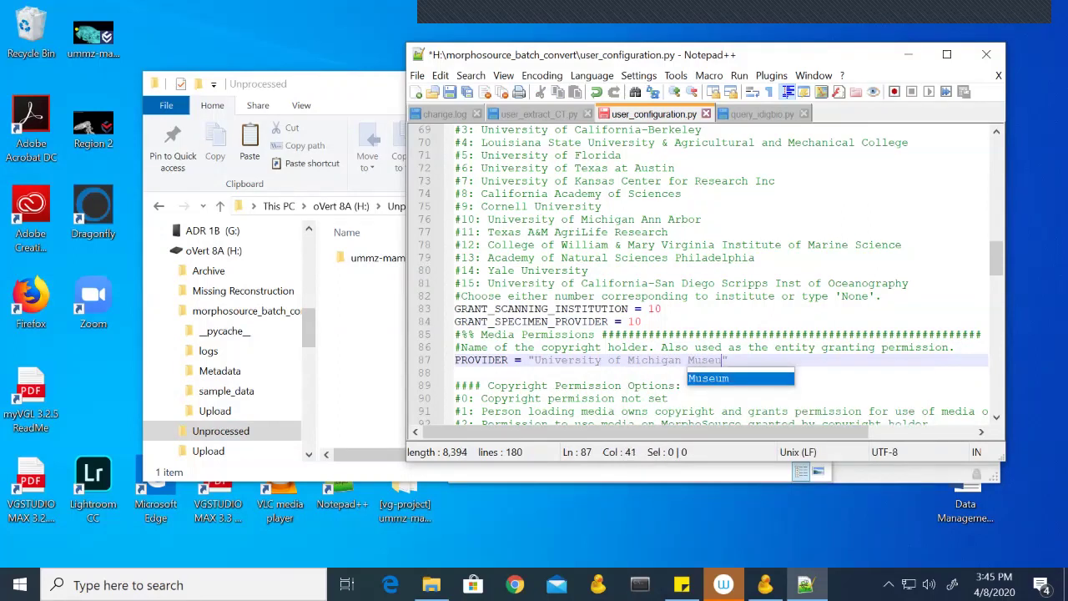
type("m of Vertebra")
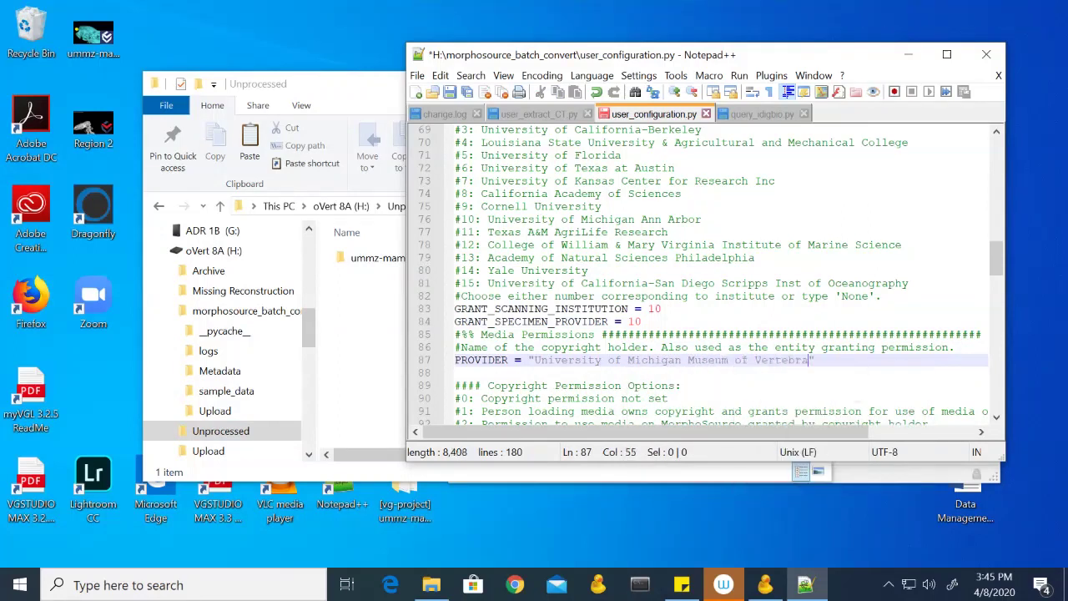
type("te Zoolog")
type("y")
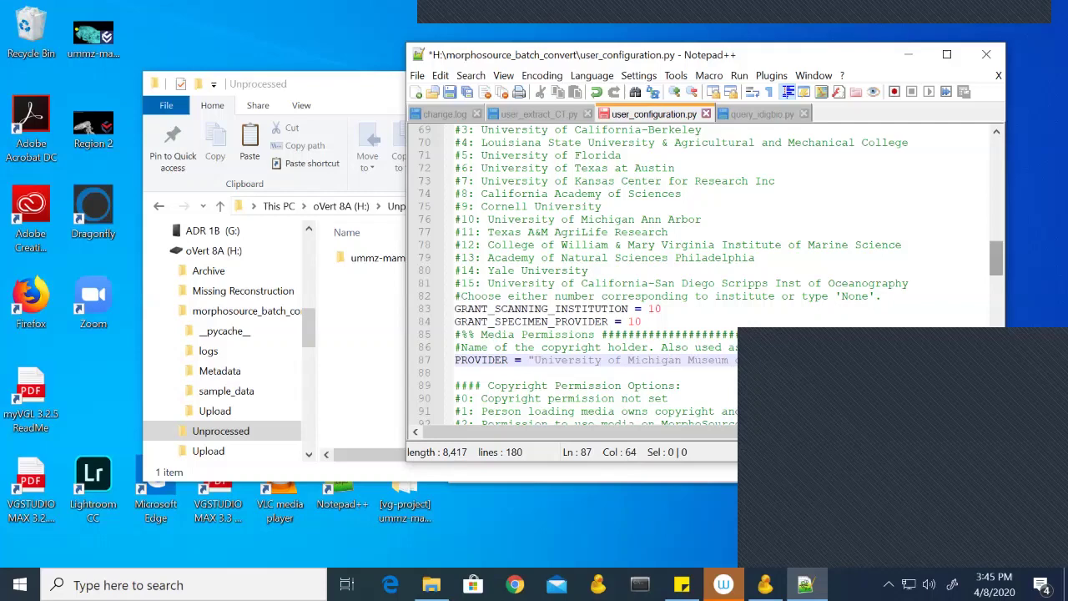
Remove the word "Vertebrate" from the PROVIDER name so it reads "University of Michigan Museum of Zoology".
left_click_drag(995, 257, 996, 271)
left_click(815, 244)
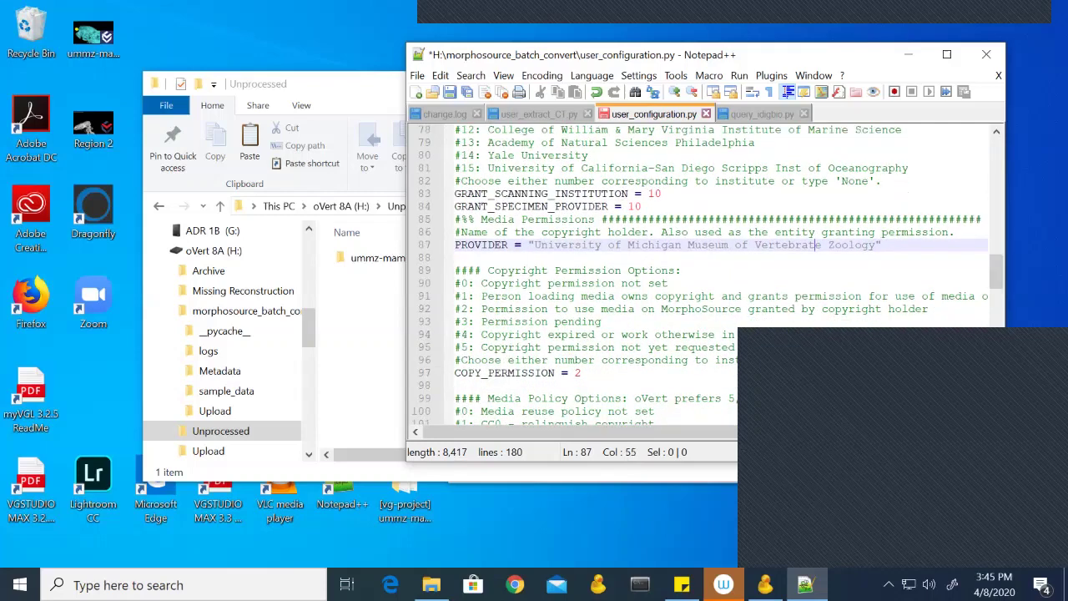
left_click_drag(829, 244, 754, 245)
key("Delete")
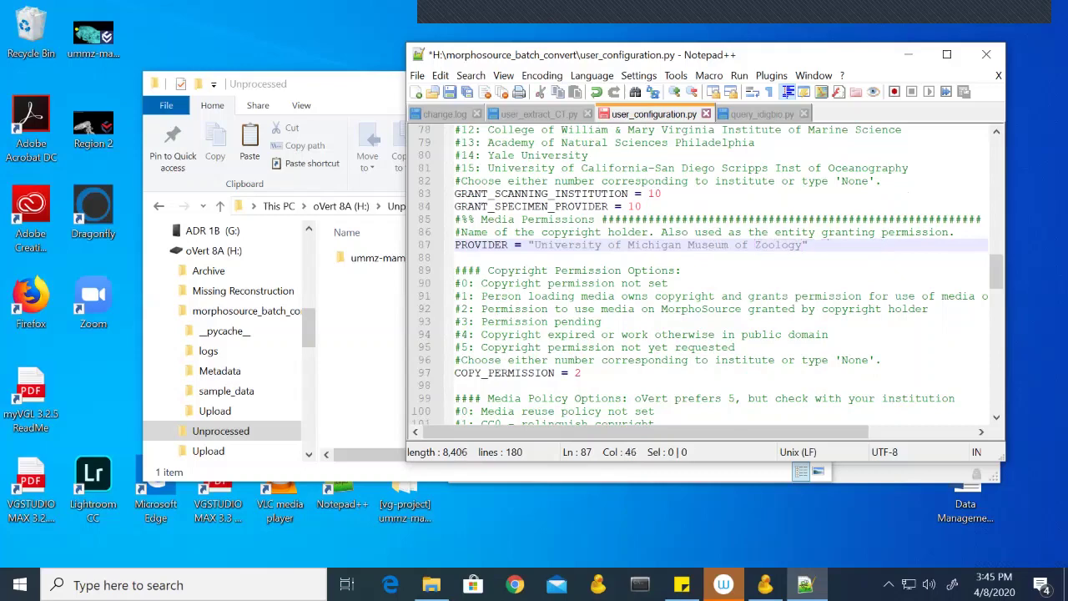
Review the remaining settings in user_configuration.py, from copyright permission and media policy to batch variables, and check the TECHNICIAN names.
scroll(709, 275, "down", 10)
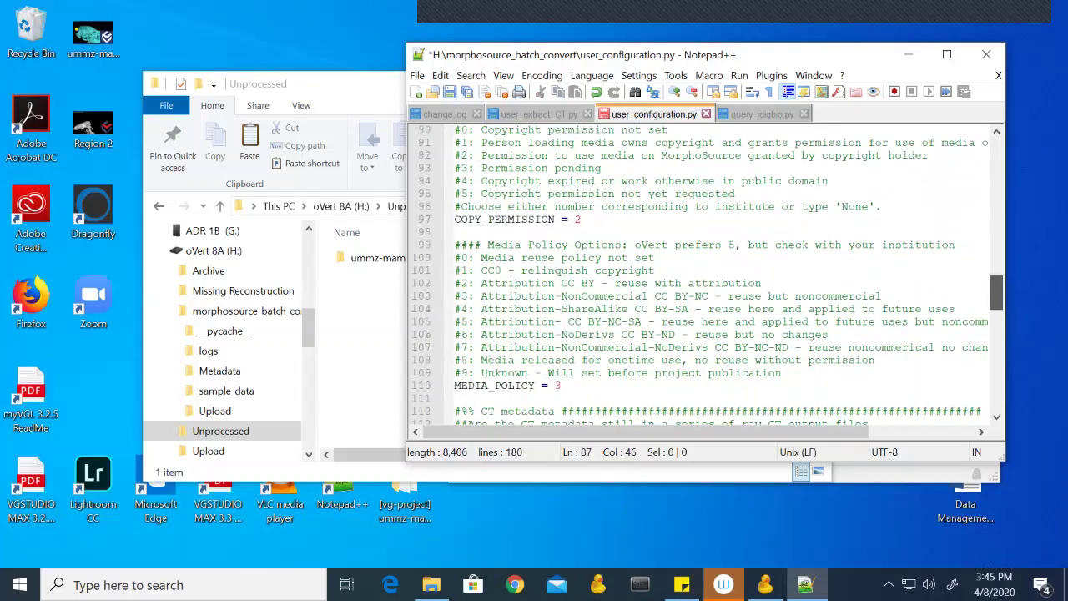
scroll(710, 276, "down", 6)
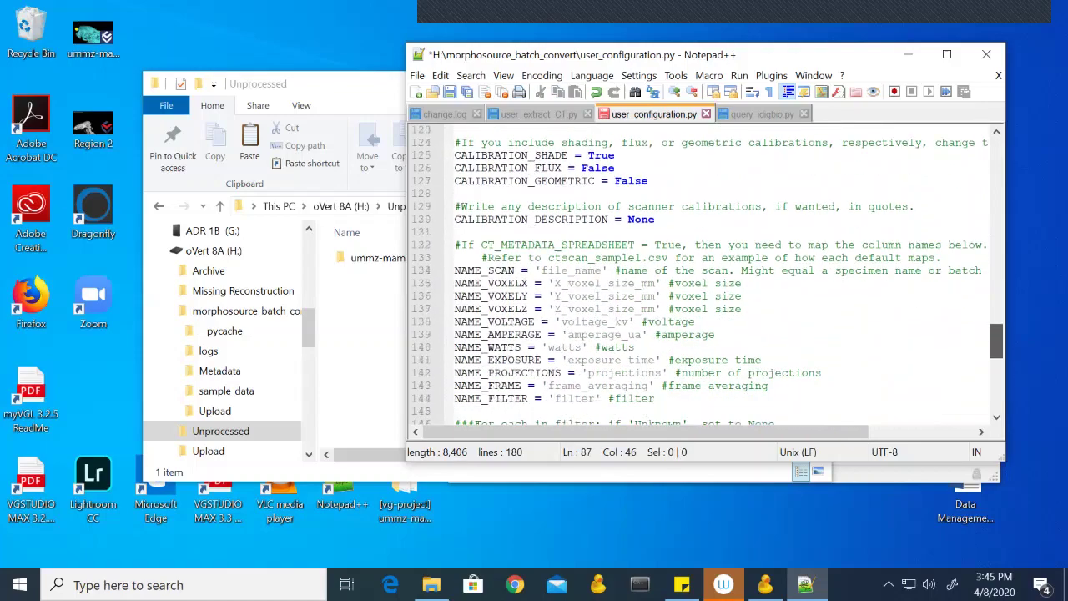
scroll(709, 275, "down", 9)
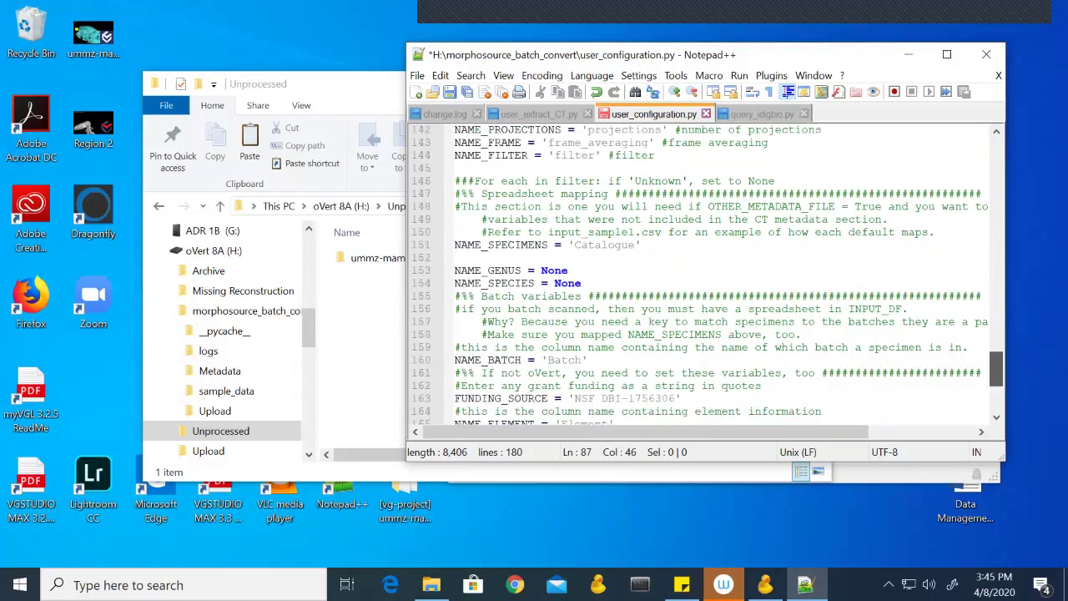
scroll(709, 276, "down", 2)
scroll(709, 275, "up", 13)
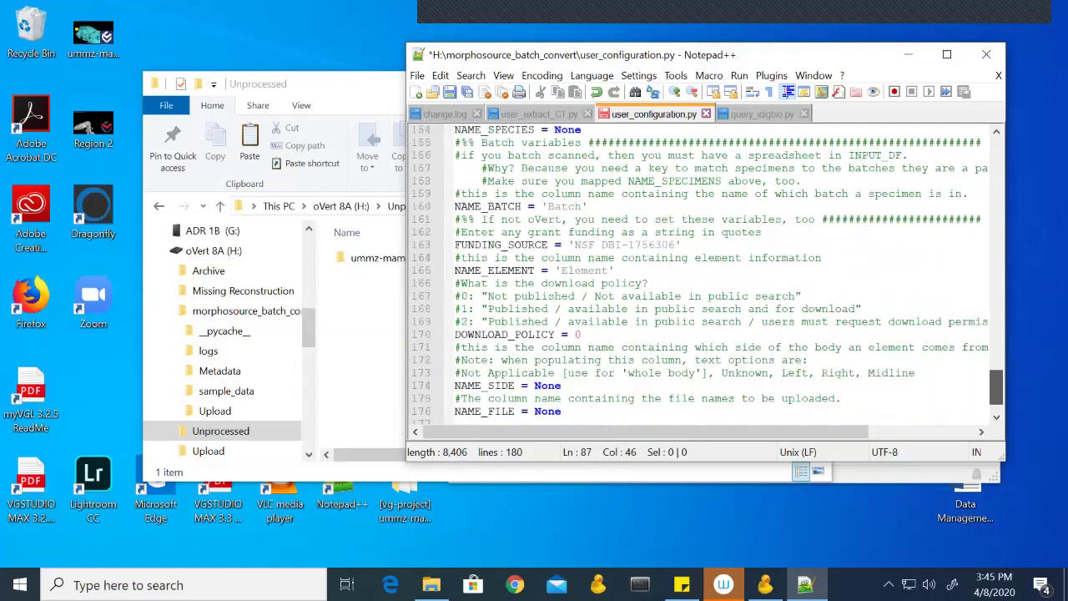
scroll(709, 275, "up", 3)
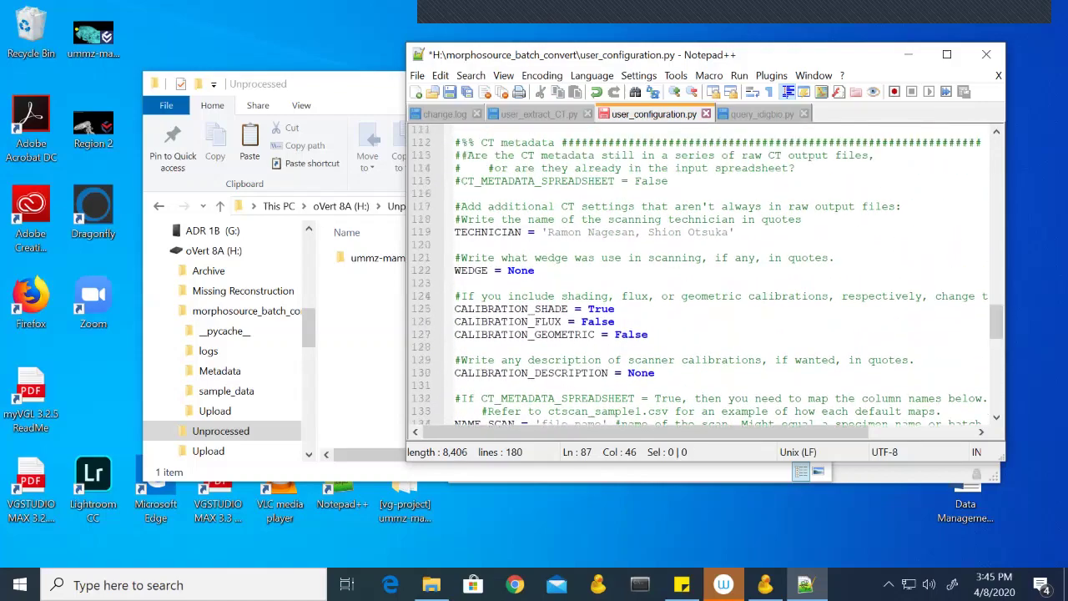
left_click(559, 232)
left_click(648, 232)
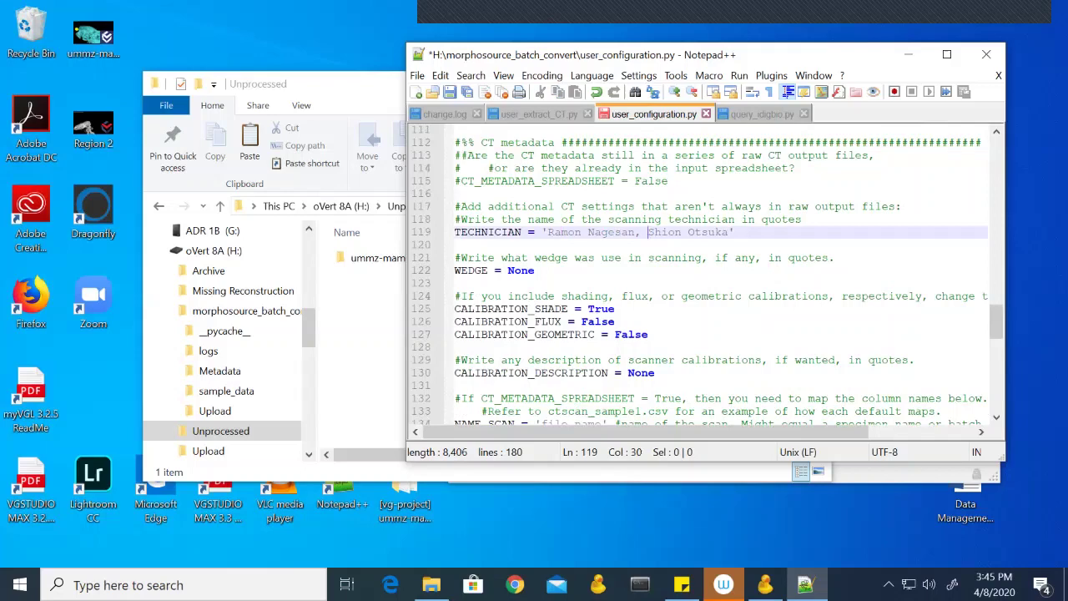
Save user_configuration.py and close Notepad++.
scroll(709, 275, "up", 20)
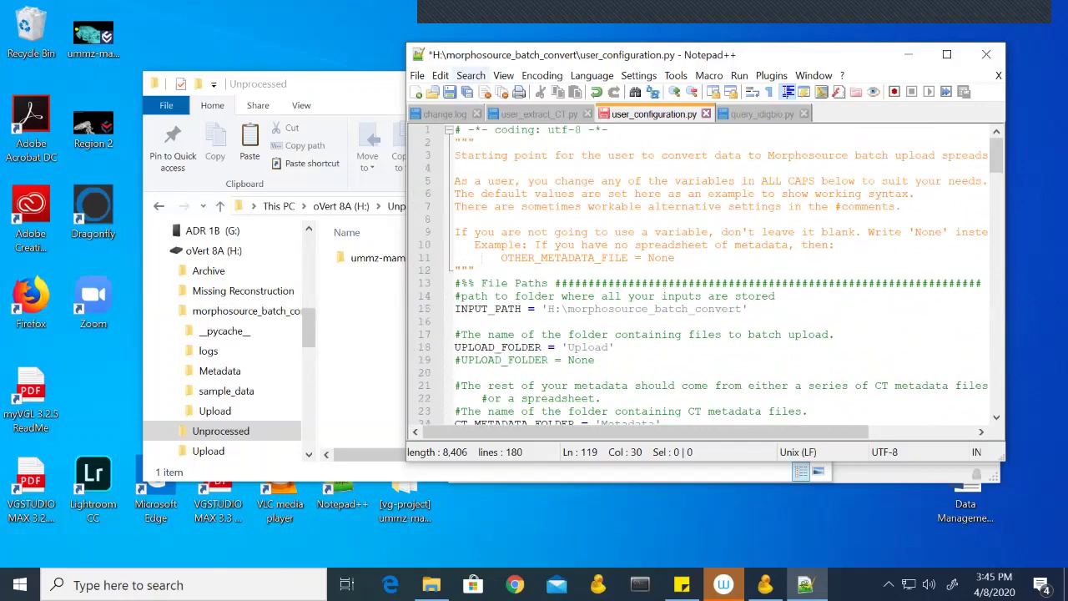
key("ctrl+s")
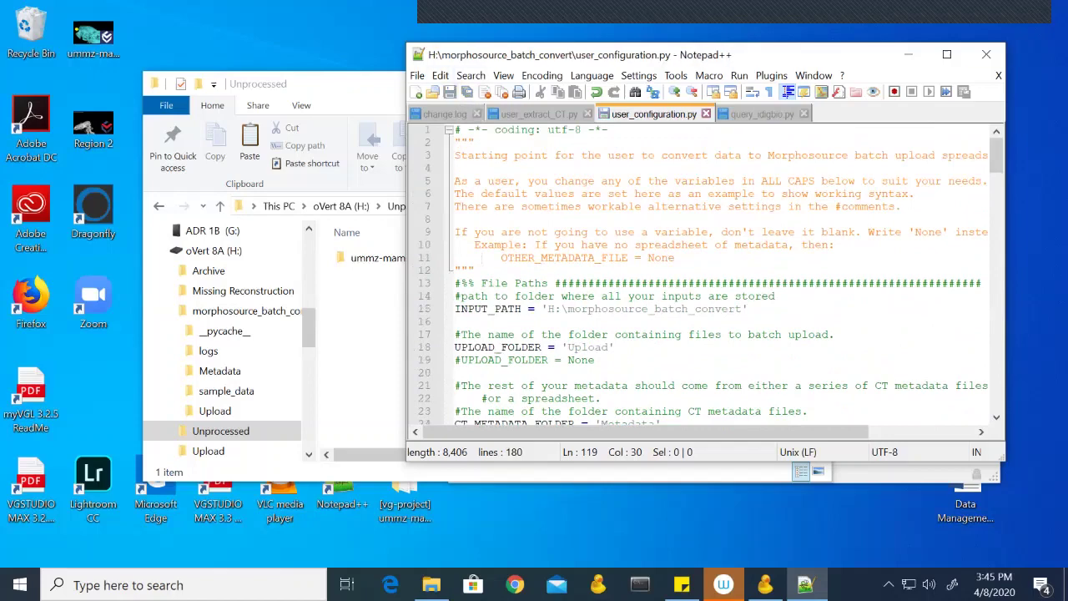
left_click(986, 54)
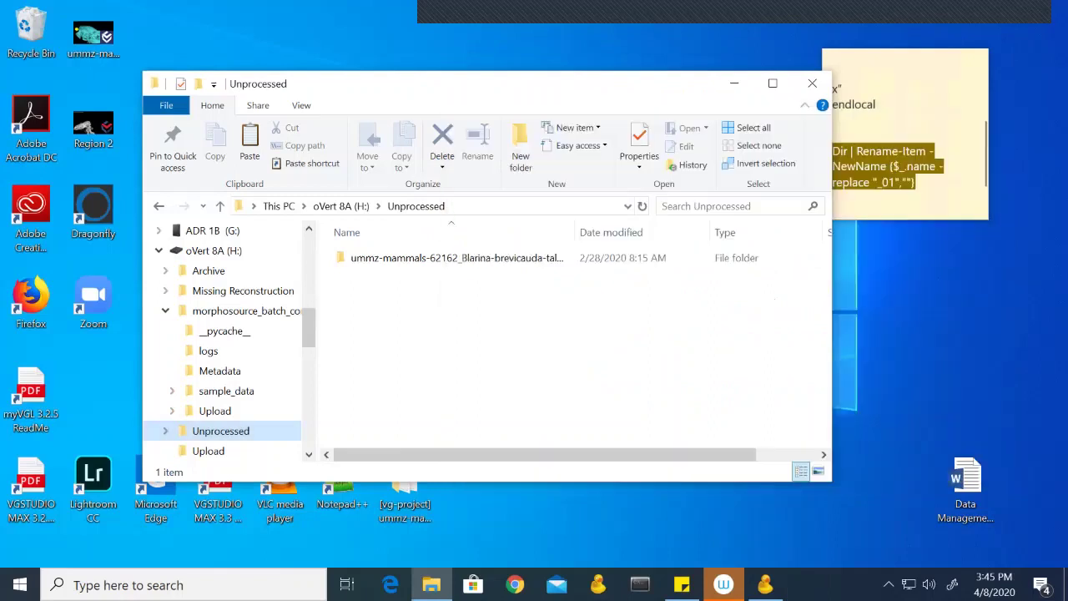
Read the run instructions on the sticky note, and open Anaconda Prompt with its window placed so the folder tree stays visible.
left_click(885, 122)
scroll(906, 142, "down", 1)
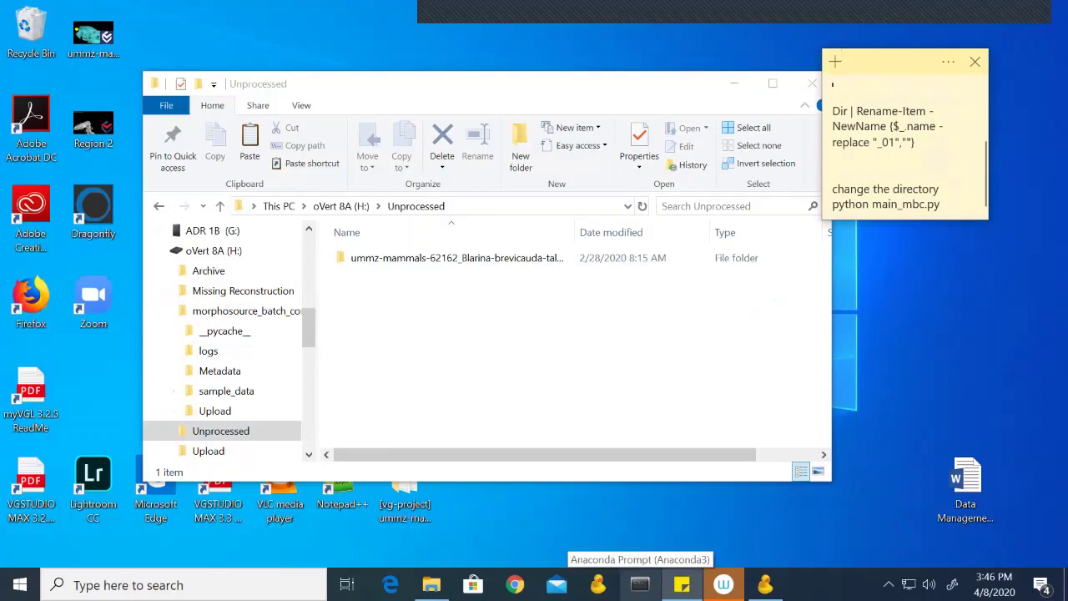
left_click(640, 585)
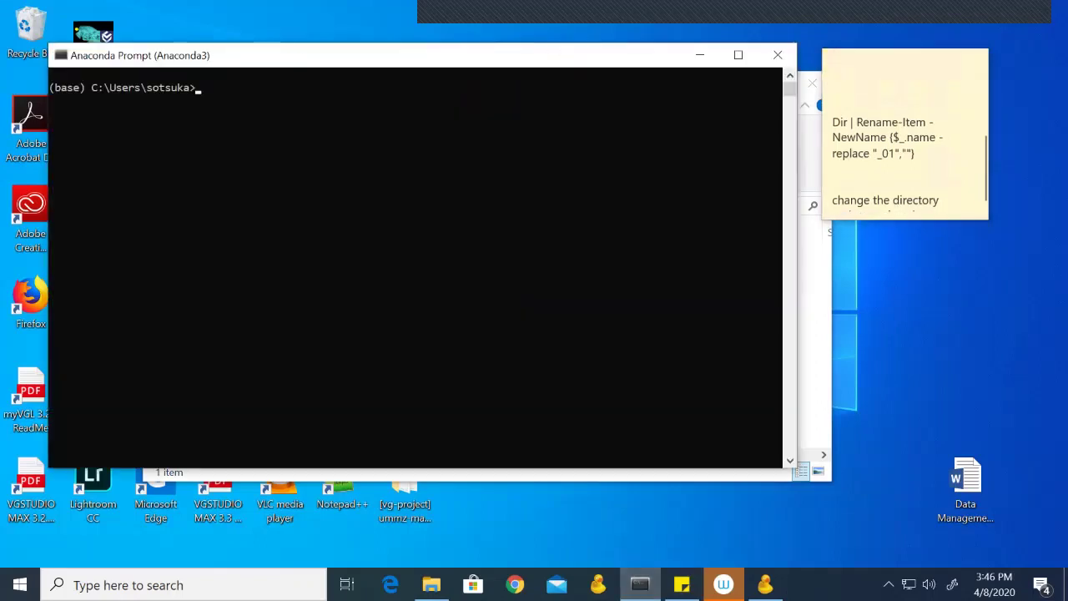
left_click_drag(417, 56, 650, 71)
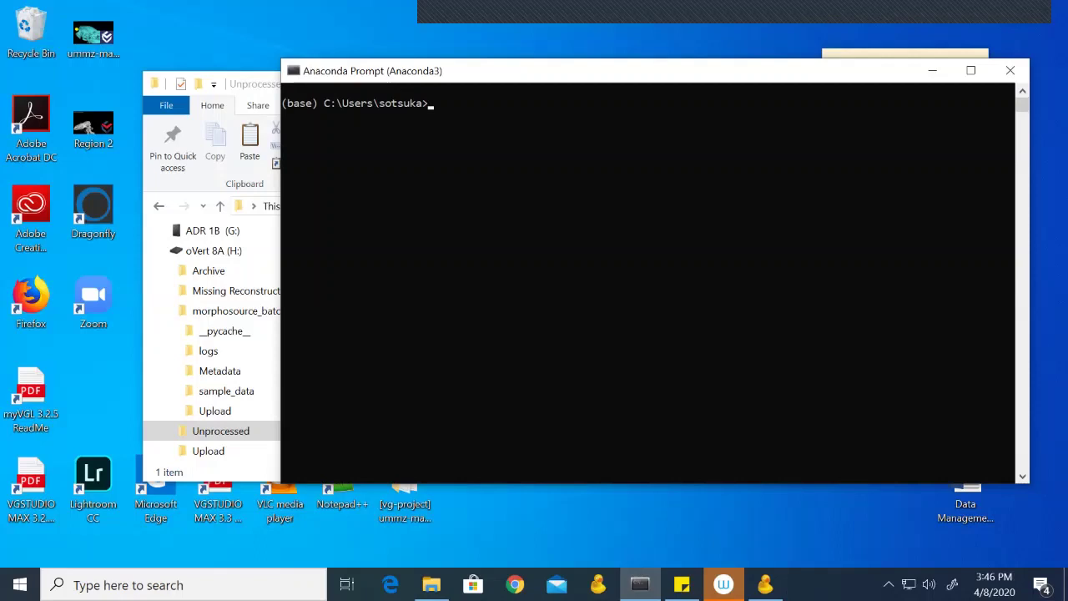
Check the drive letter of oVert 8A in File Explorer and switch Anaconda Prompt to the H: drive.
left_click(247, 84)
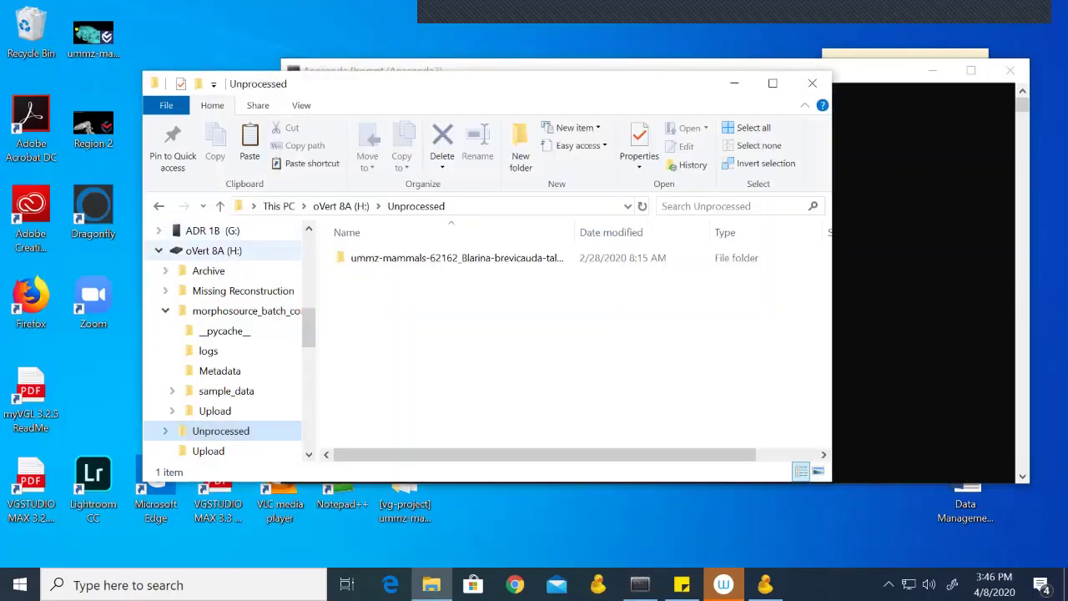
key("alt+Tab")
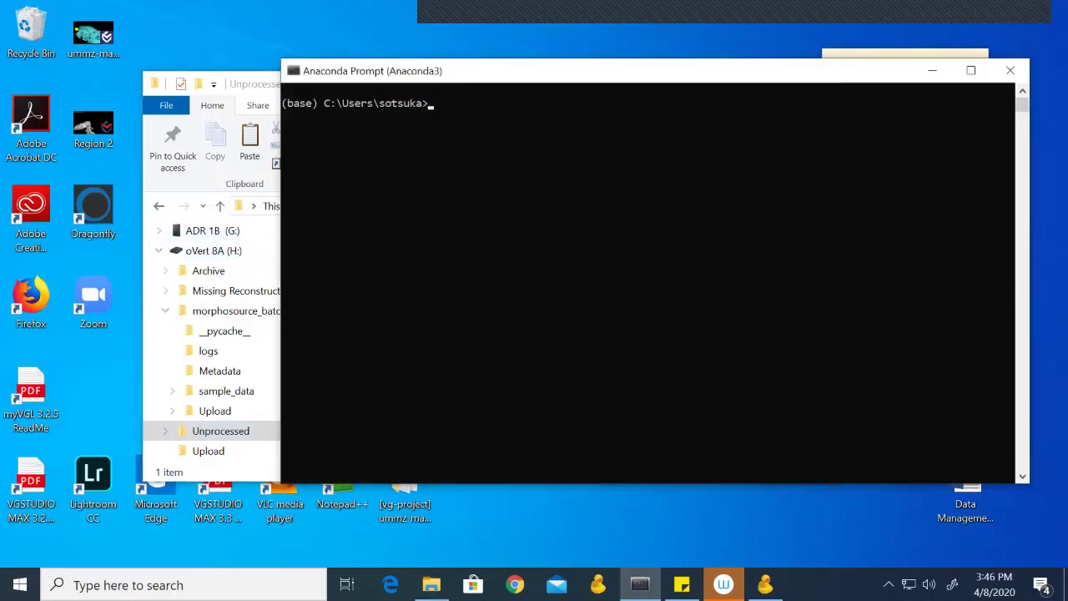
type("H:")
key("Return")
Change the Anaconda Prompt directory to H:\morphosource_batch_convert, inserting the path from the folder in File Explorer.
key("alt+Tab")
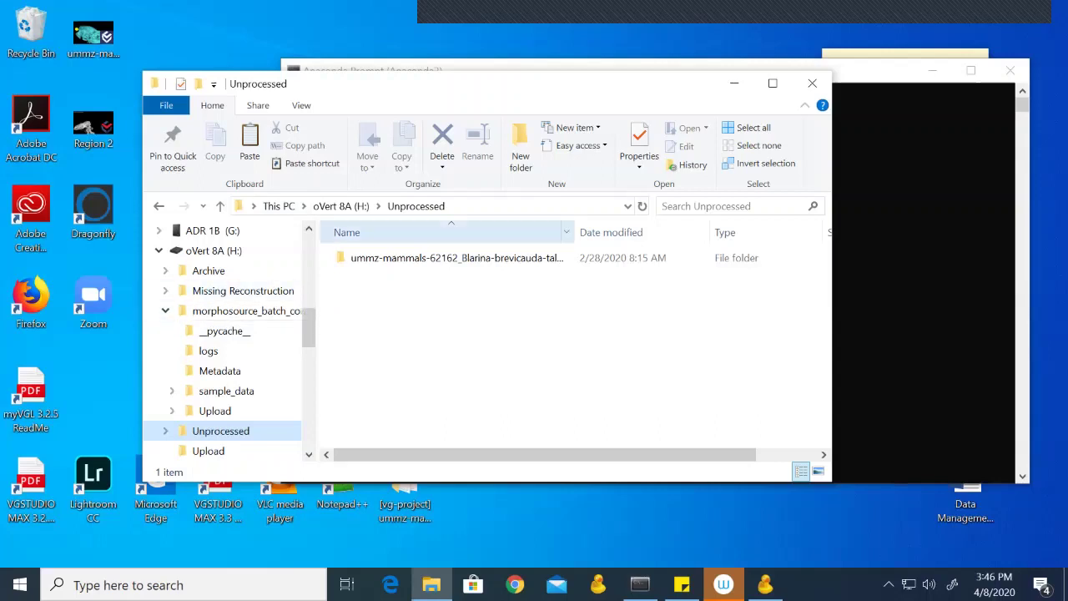
key("alt+Tab")
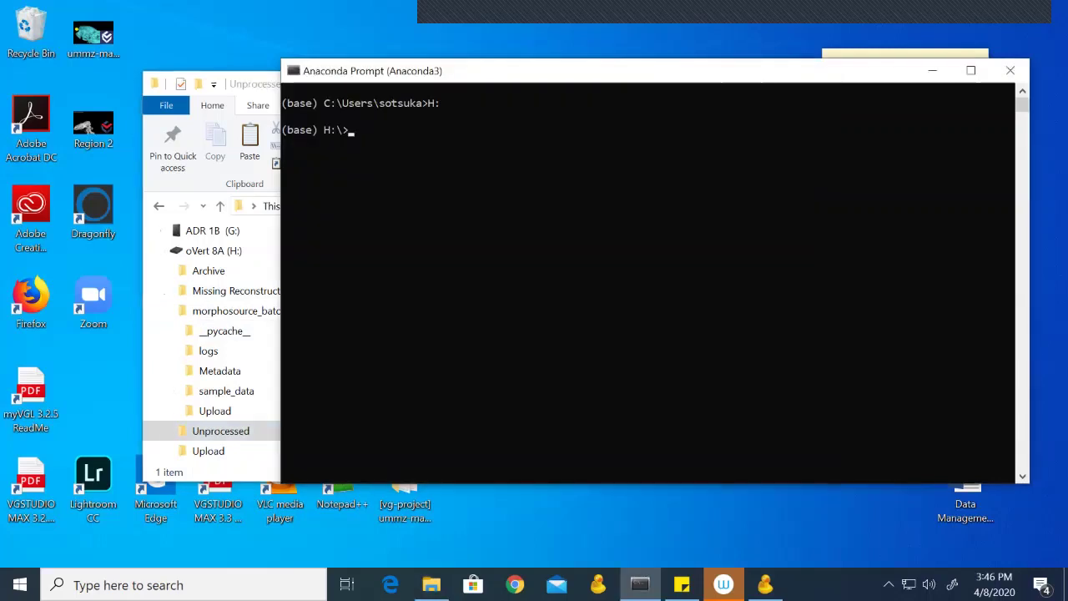
type("cd")
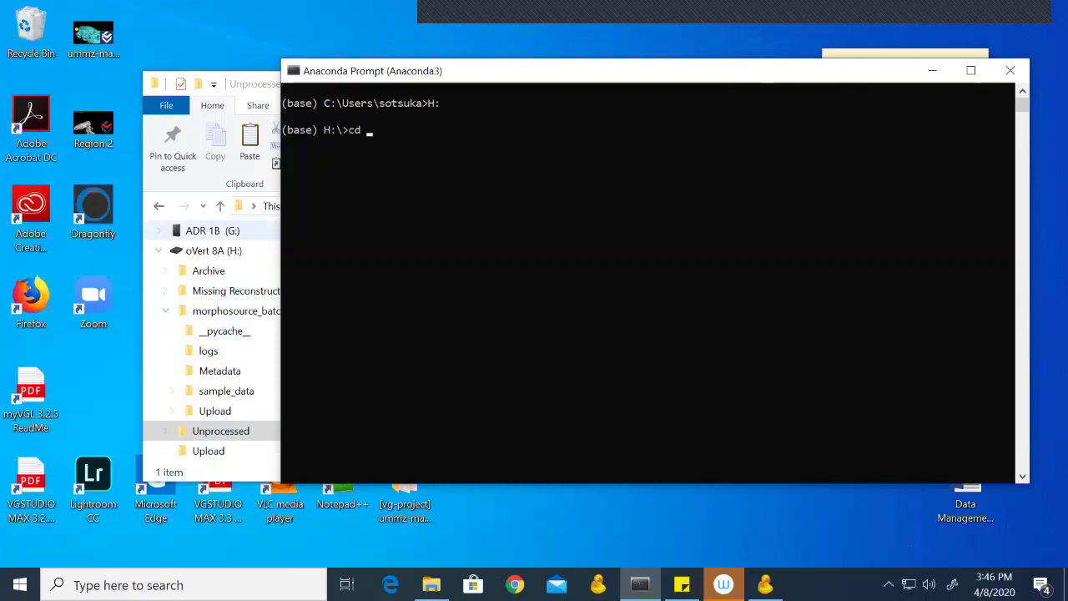
left_click(236, 310)
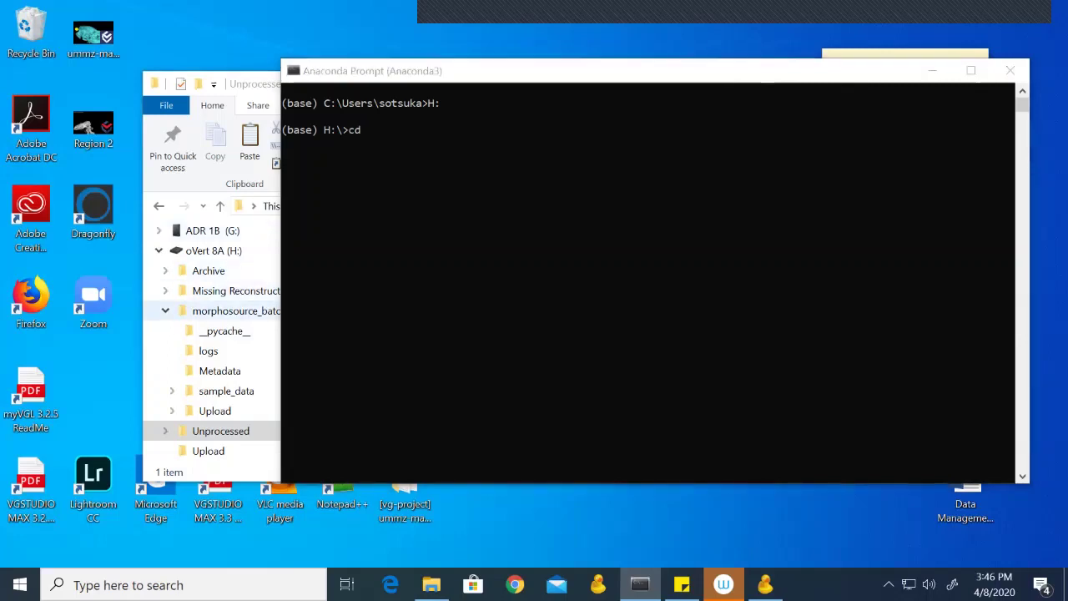
left_click_drag(236, 310, 417, 150)
key("Return")
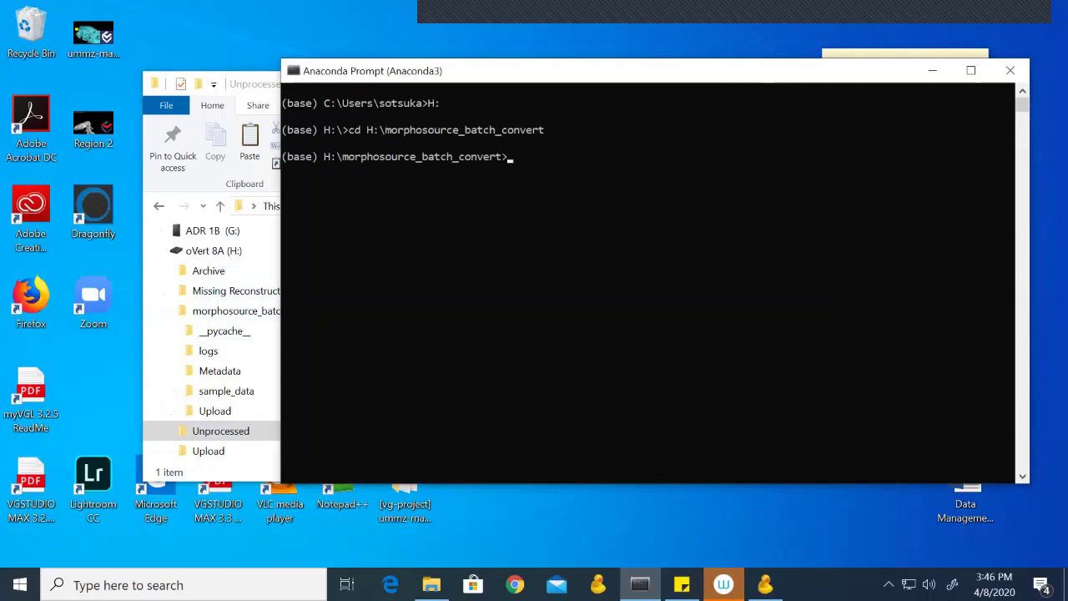
Check the run command on the sticky note and run python main_mbc.py in Anaconda Prompt.
left_click_drag(534, 70, 368, 57)
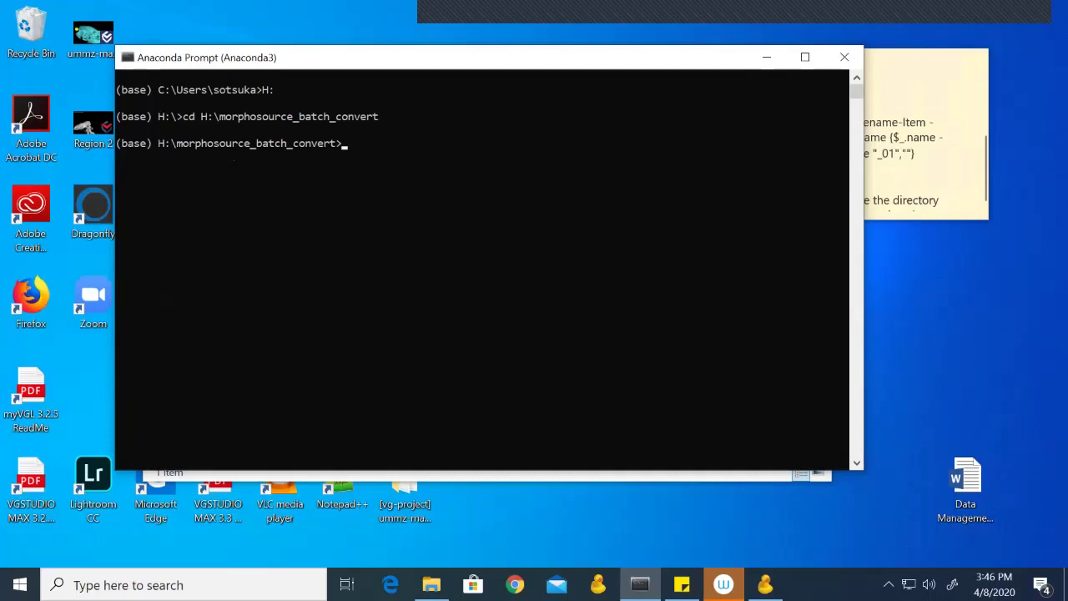
left_click(902, 152)
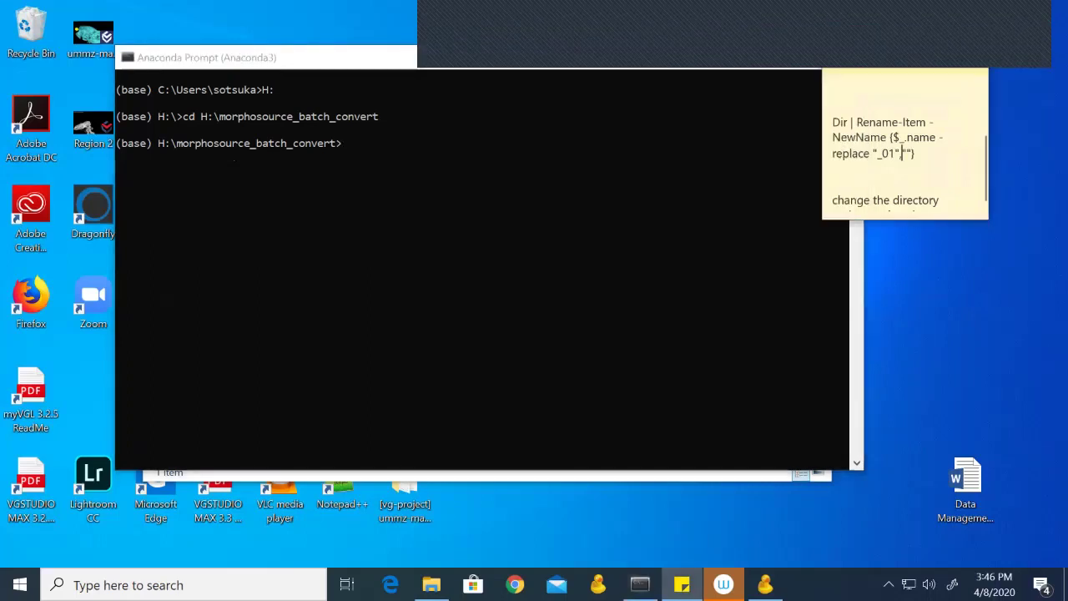
left_click(833, 179)
left_click(941, 204)
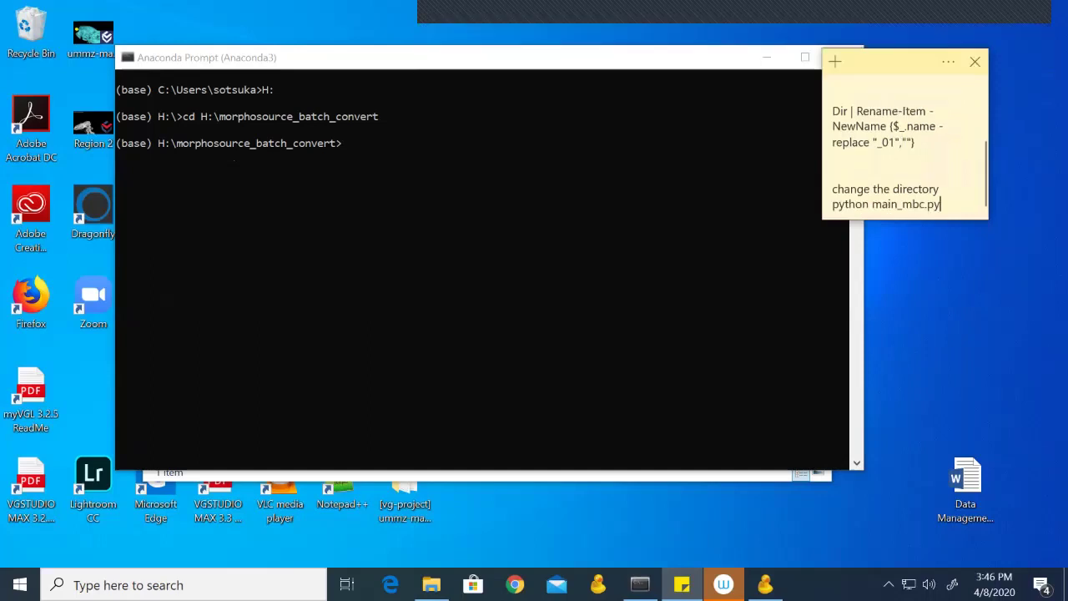
left_click(349, 143)
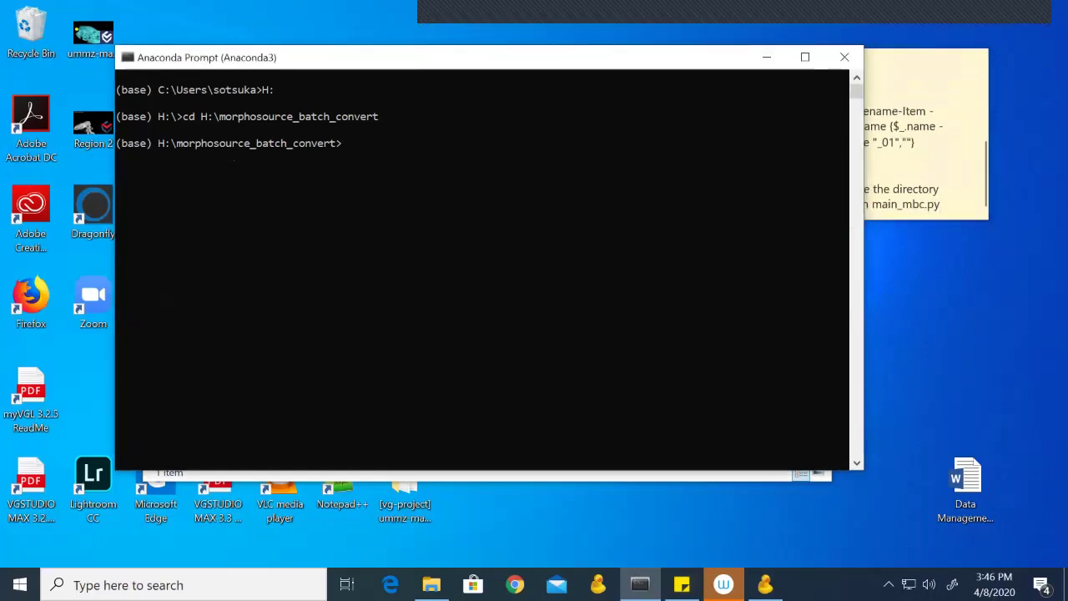
left_click(348, 143)
key("Escape")
type("python main_mbc.py")
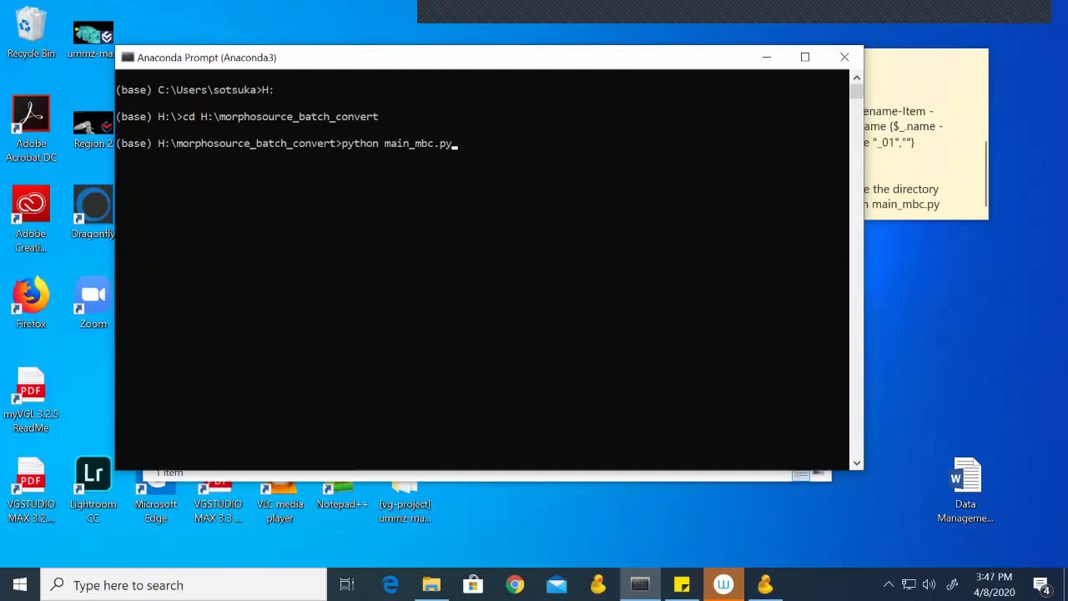
key("Return")
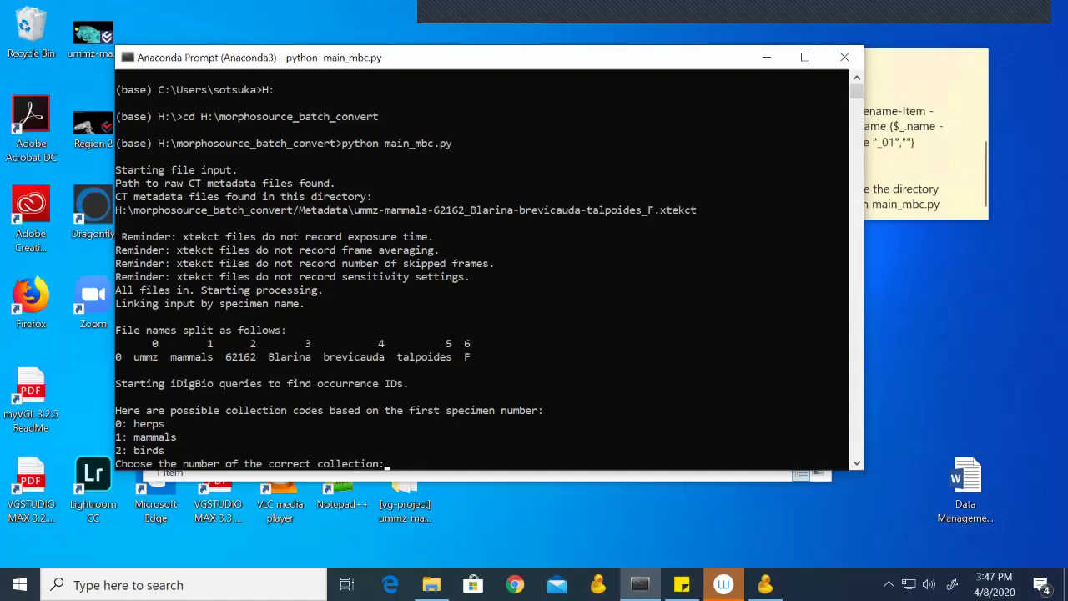
Check the specimen folder name in Unprocessed and answer the collection question with 1 for mammals.
left_click_drag(489, 57, 711, 110)
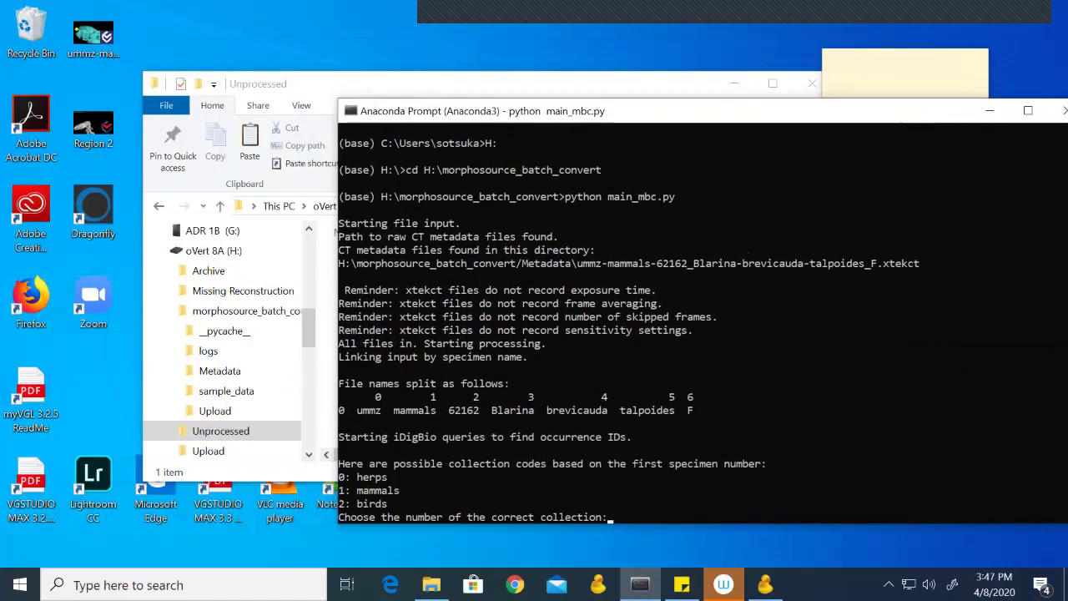
left_click(220, 431)
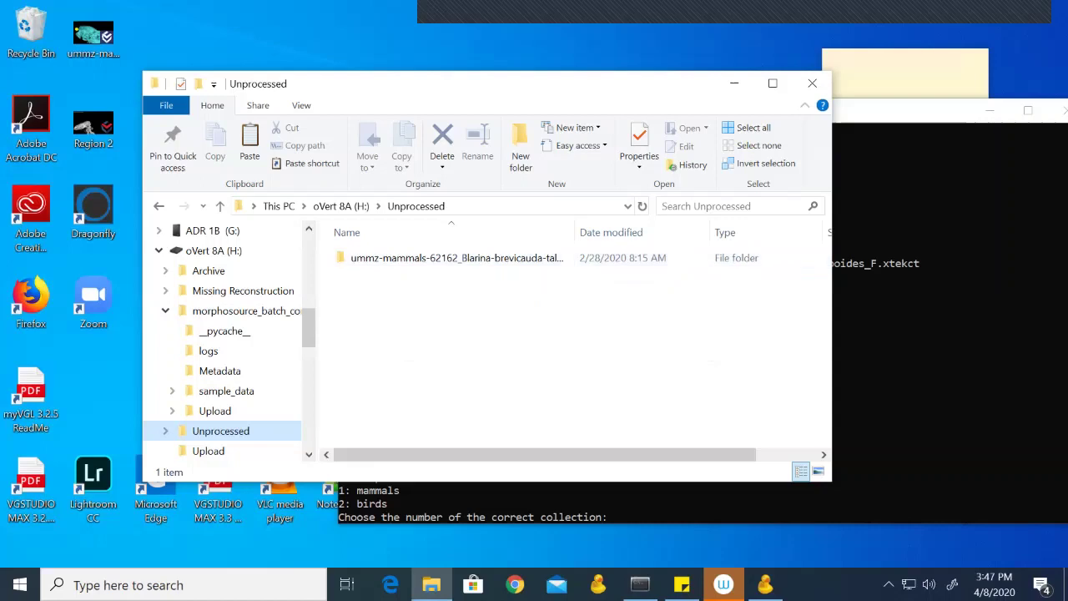
key("alt+Tab")
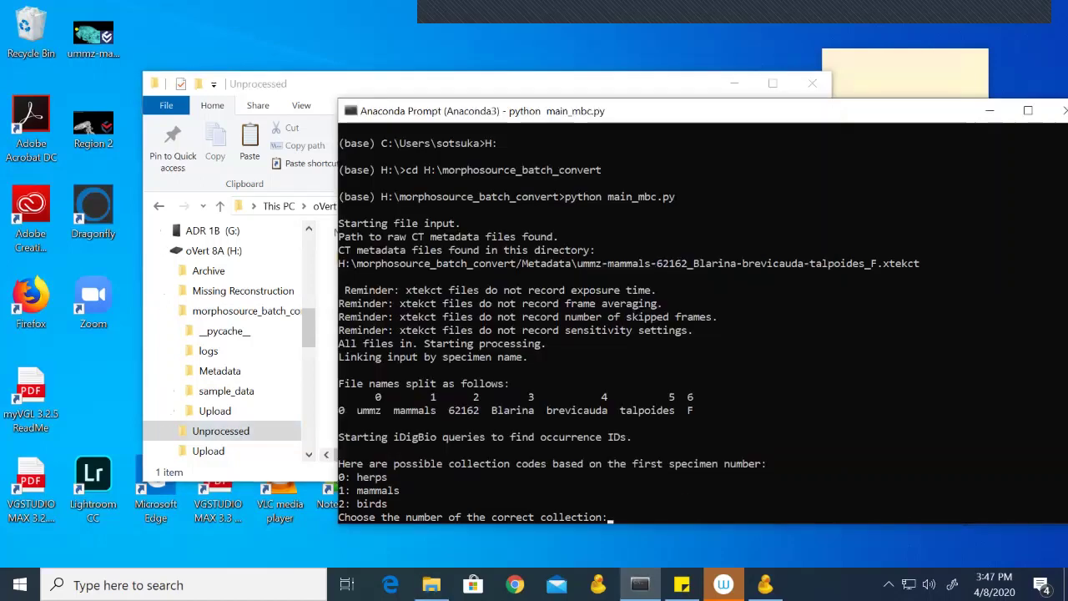
type("1")
key("Return")
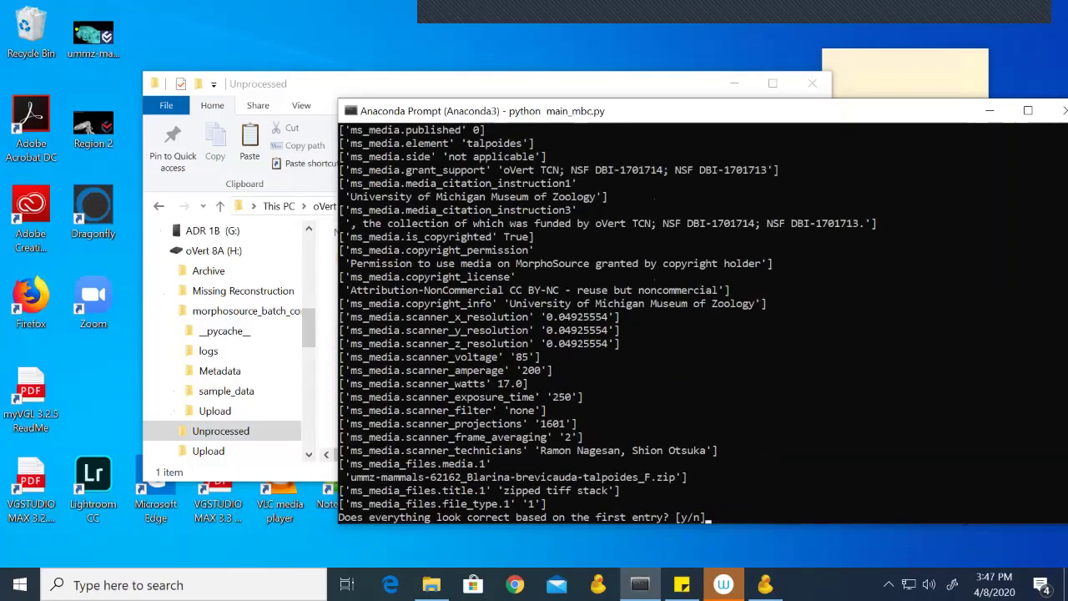
Confirm the first entry as correct with y to write the worksheet file, and close Anaconda Prompt.
type("y")
key("Return")
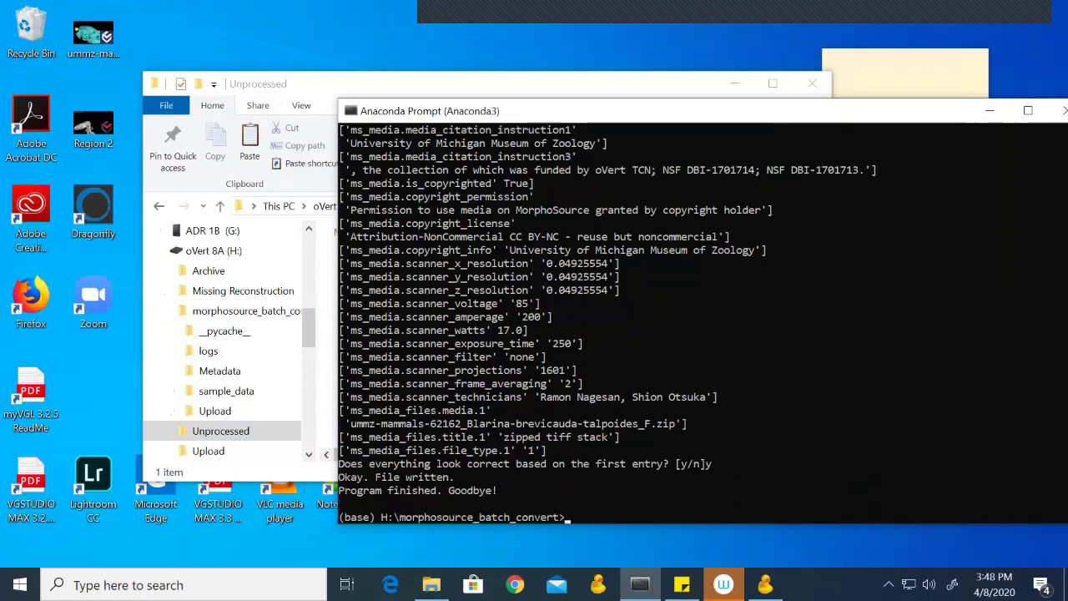
left_click_drag(703, 110, 628, 124)
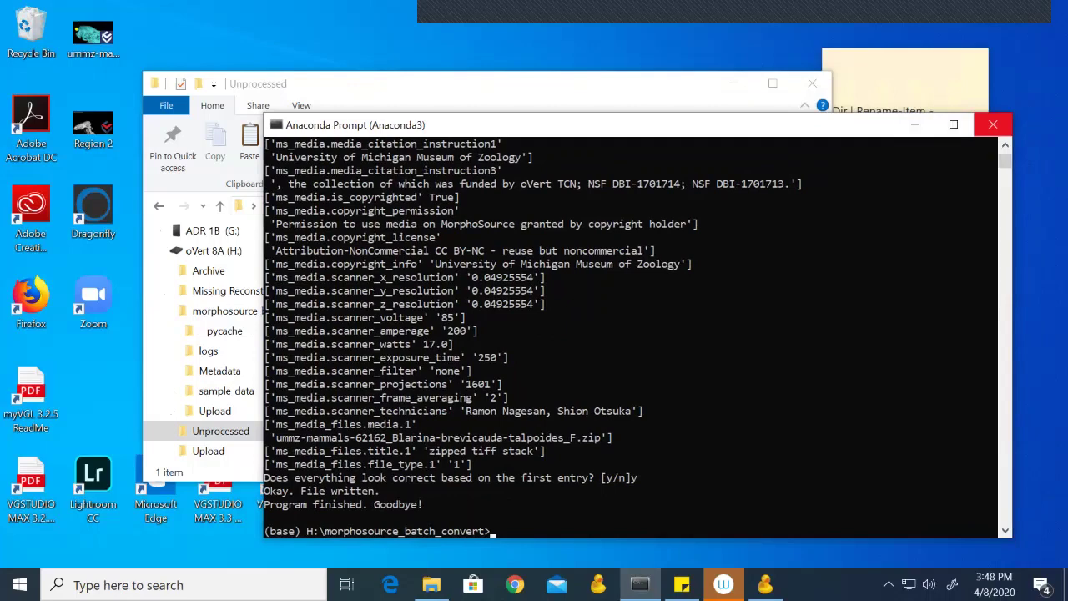
left_click(993, 125)
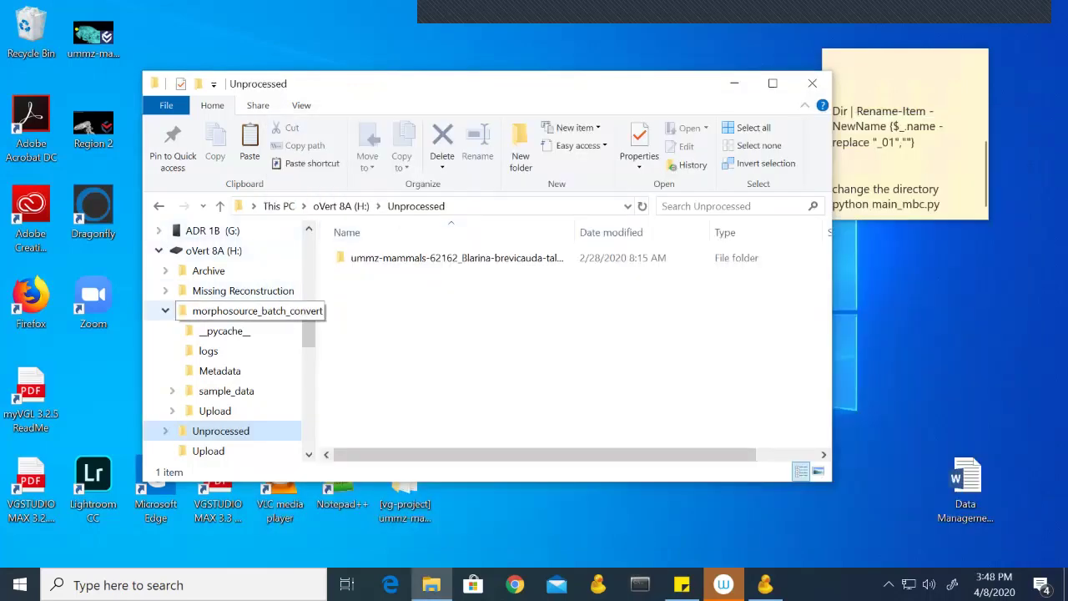
Open MorphoSourceBatchImportWorksheet from the morphosource_batch_convert folder and maximize its Excel window.
left_click(251, 310)
scroll(501, 403, "down", 3)
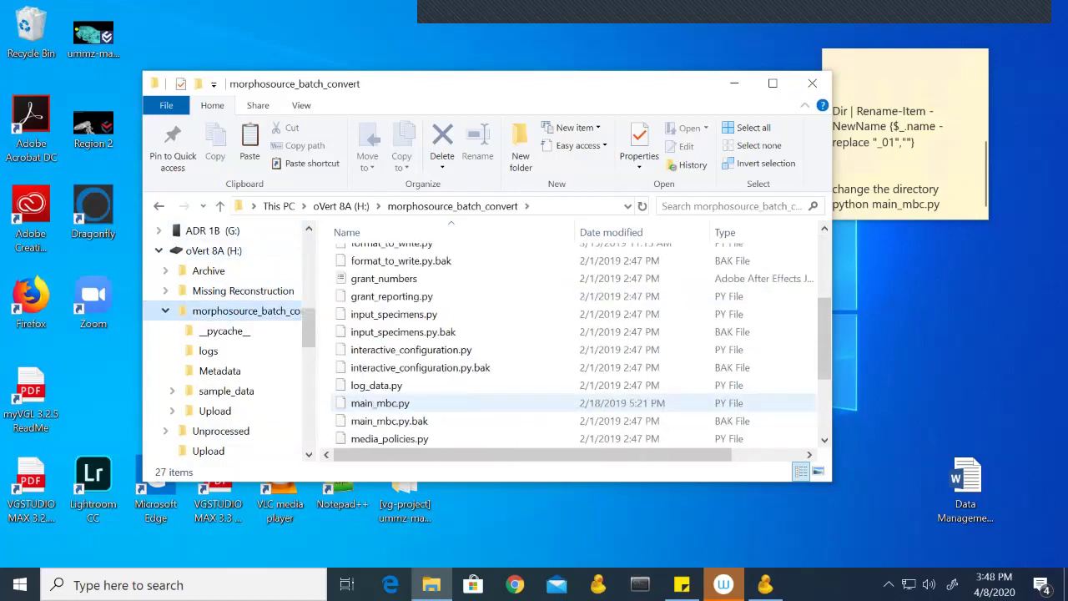
scroll(501, 403, "down", 3)
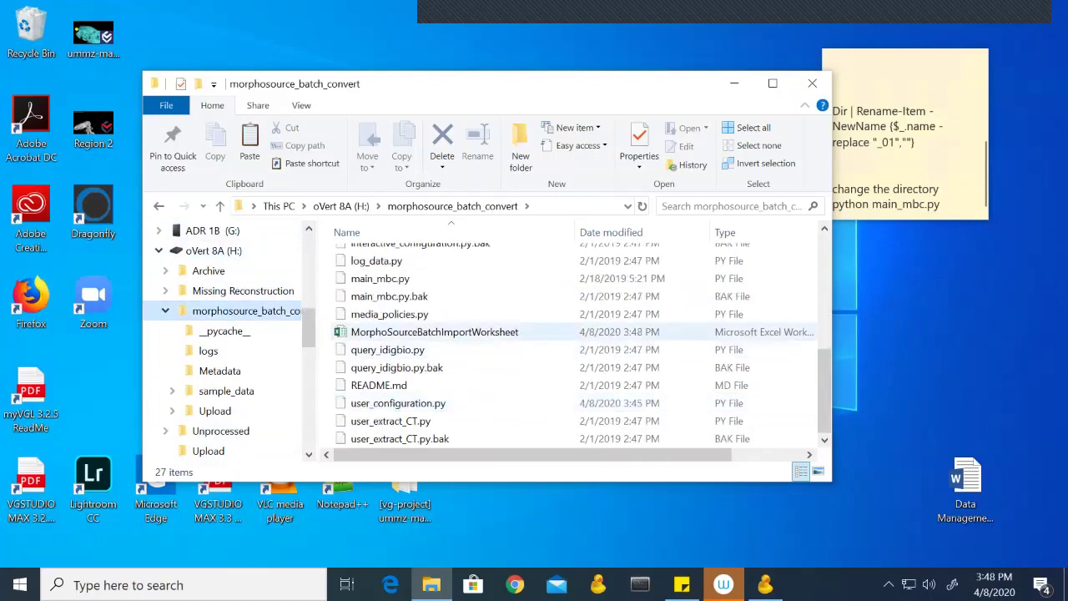
double_click(417, 331)
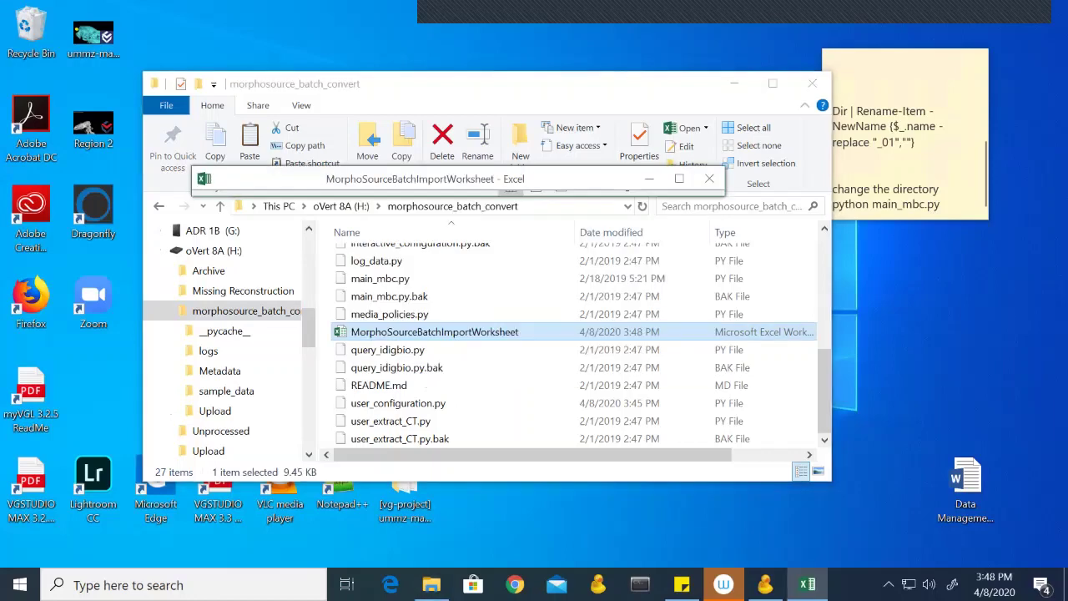
left_click(680, 179)
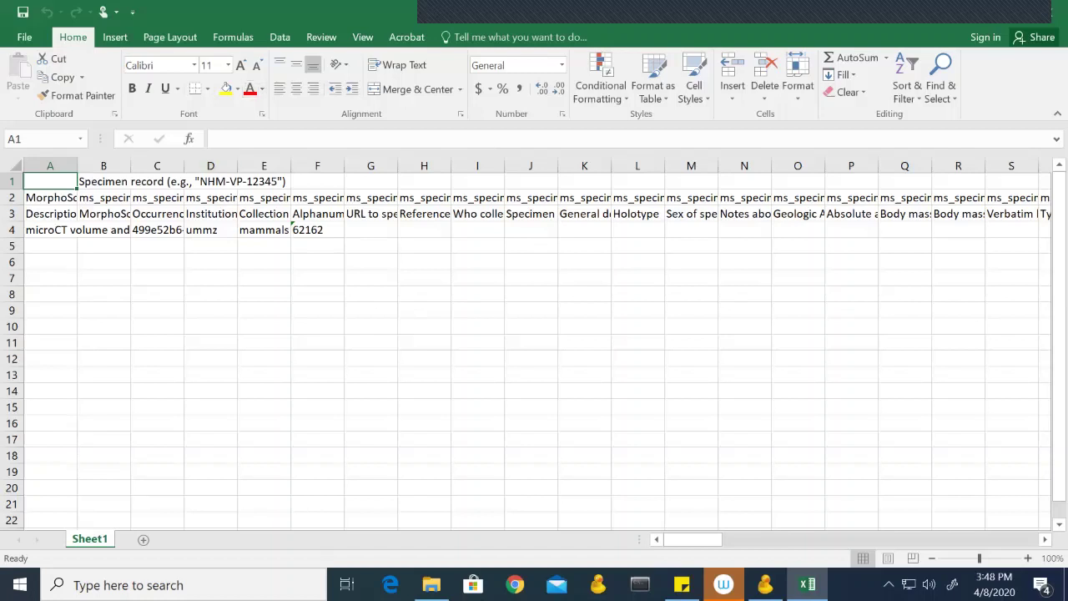
Examine the specimen and taxonomy fields in row 4 of the worksheet, starting at the specimen number.
left_click(317, 230)
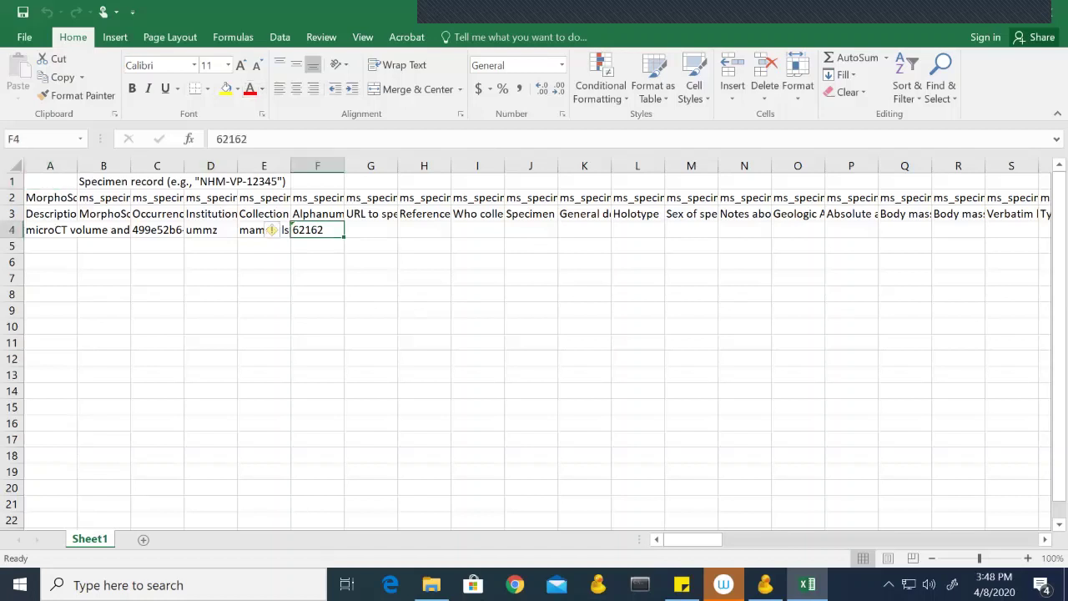
key("Right")
key("Right")
key("Right")
key("Right")
key("Right")
key("Right")
key("Right")
key("Right")
key("Right")
key("Right")
key("Right")
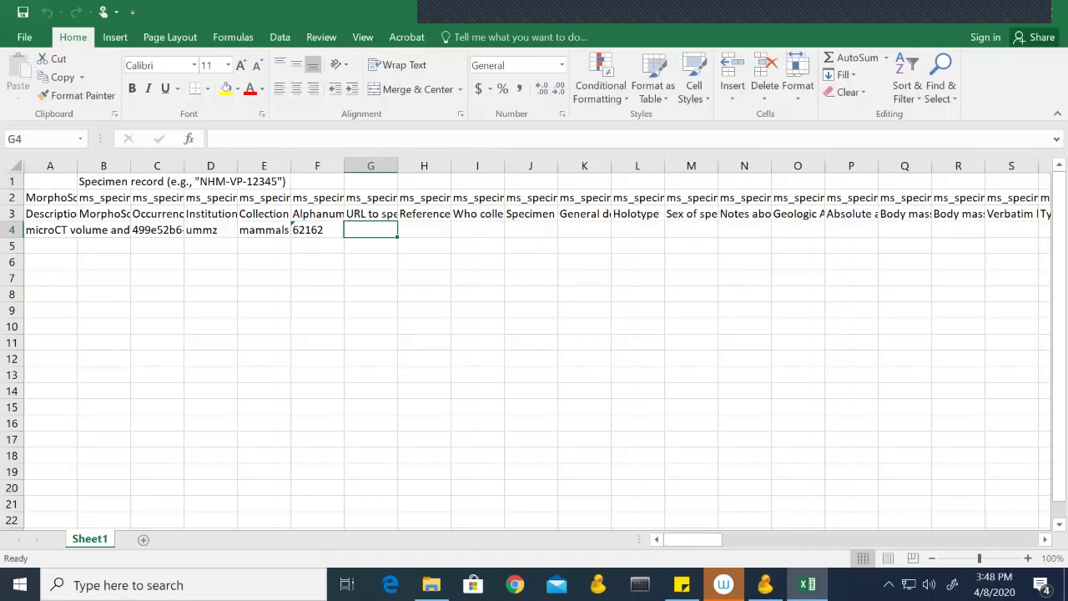
key("Right")
key("Right")
key("Right")
key("Right")
key("Right")
key("Right")
key("Right")
key("Right")
key("Right")
key("Right")
key("Right")
key("Right")
key("Right")
key("Right")
key("Right")
key("Right")
key("Right")
key("Right")
key("Right")
key("Right")
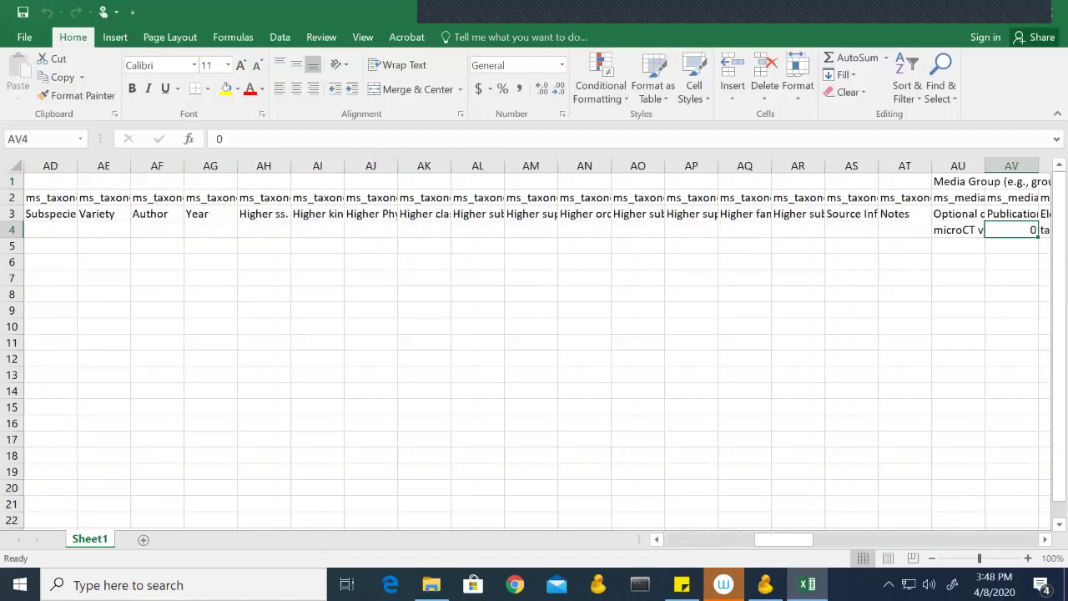
Examine the media group, scanner settings and media file fields in row 4, and close the workbook.
key("Left")
key("Left")
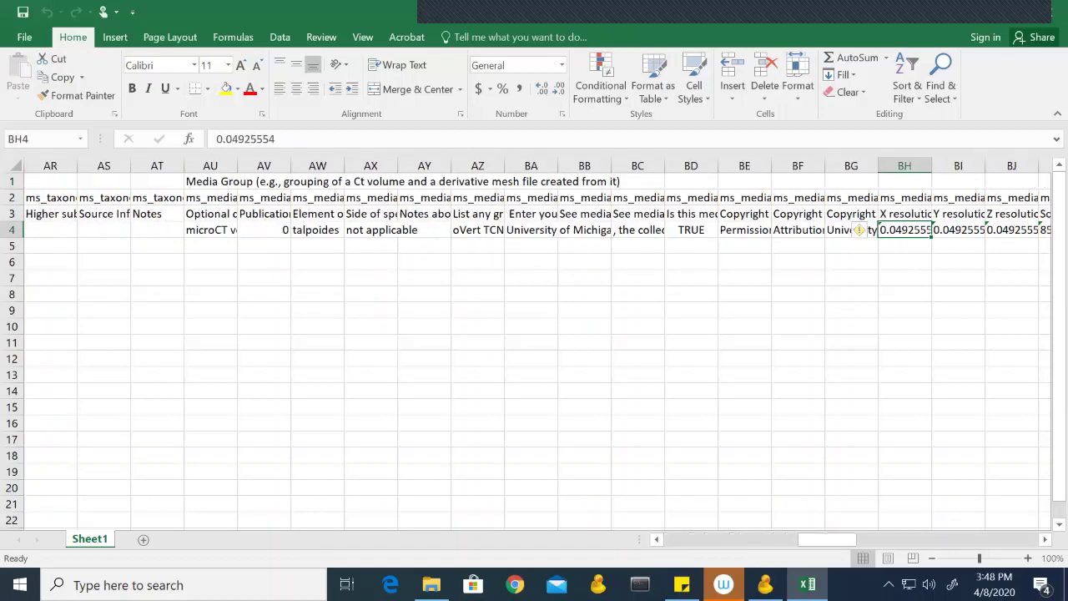
key("Right")
key("Right")
key("Right")
key("Right")
key("Right")
key("Right")
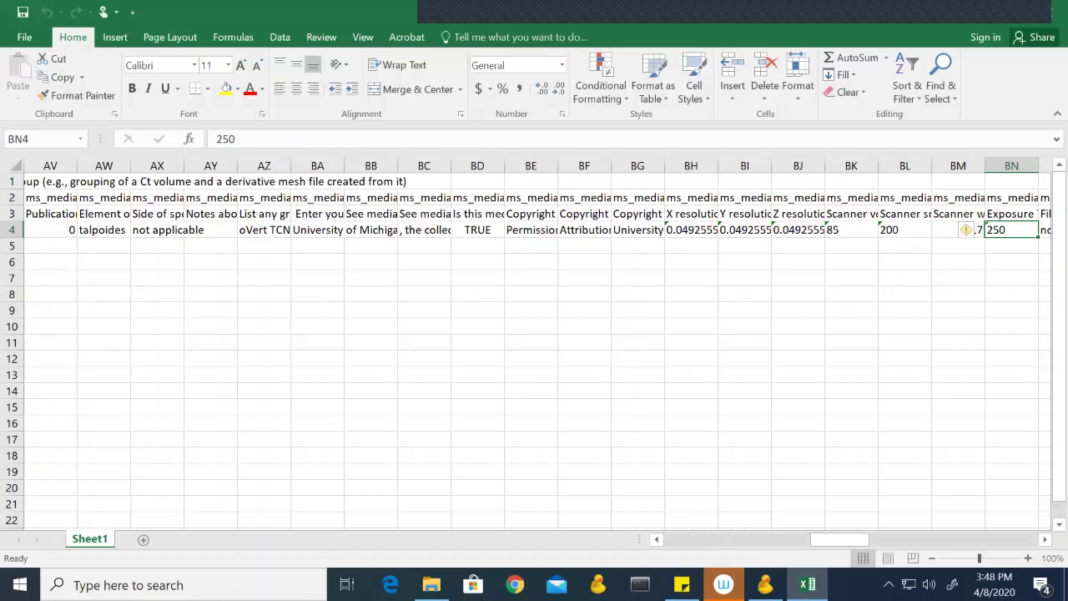
key("Right")
key("Right")
key("Right")
key("Right")
key("Right")
key("Right")
key("Right")
key("Right")
key("Right")
key("Right")
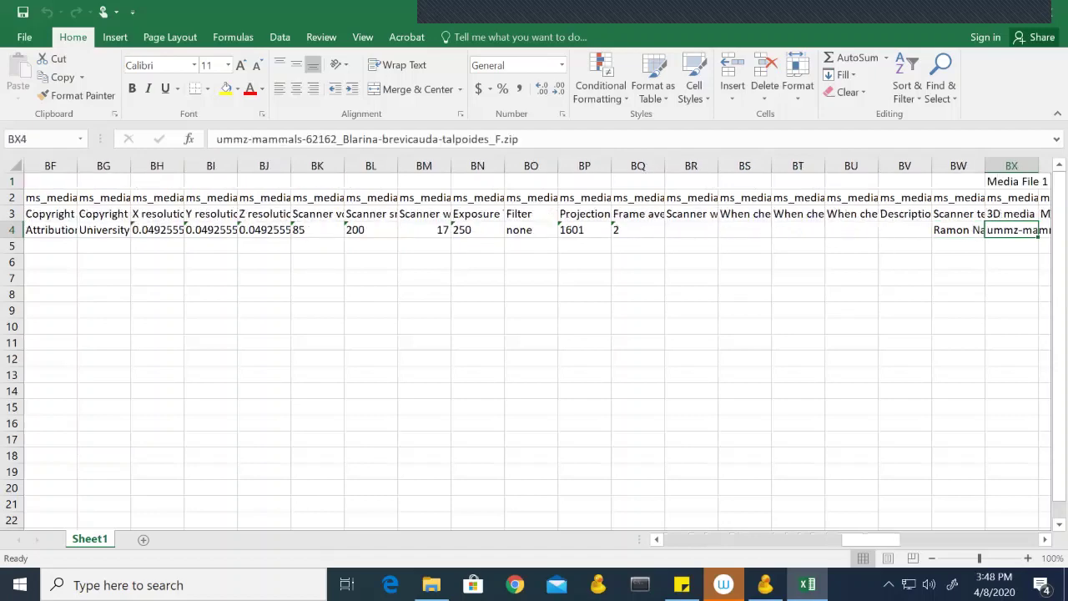
key("Left")
key("Left")
key("Left")
key("Left")
key("Left")
key("Left")
key("Left")
key("Left")
key("Left")
key("Left")
key("Left")
key("Left")
key("Left")
key("Left")
key("Left")
key("Left")
key("Left")
key("Left")
key("Left")
key("Left")
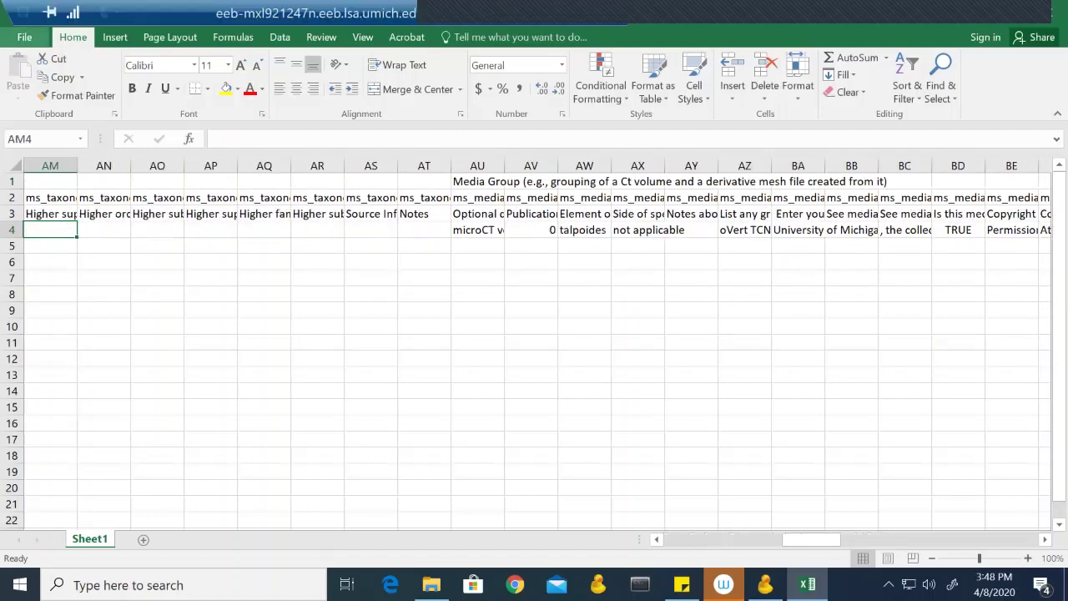
key("alt+F4")
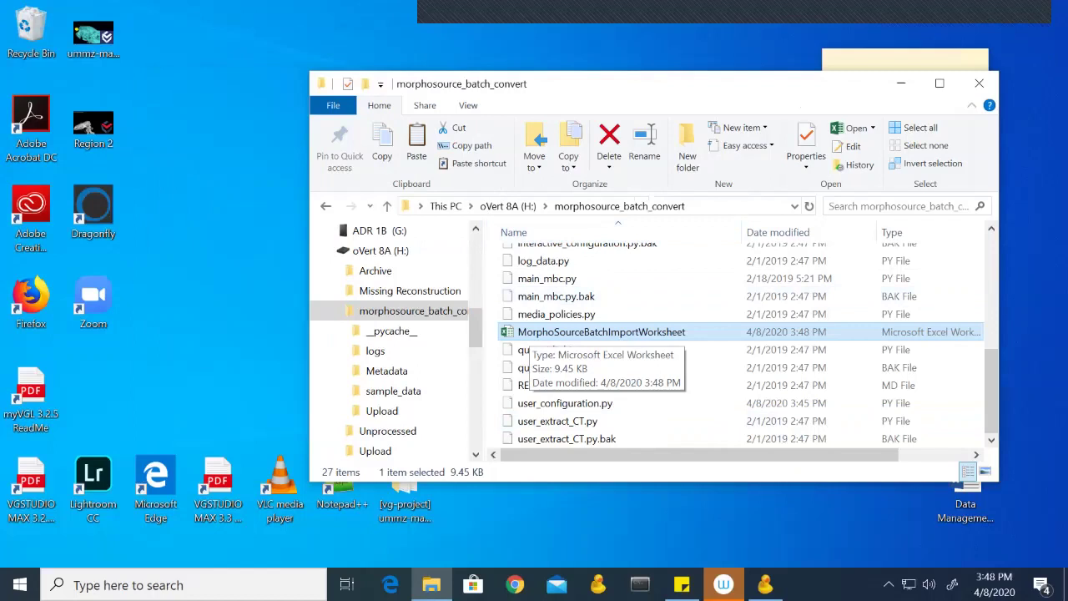
Copy MorphoSourceBatchImportWorksheet to the desktop and minimize File Explorer.
left_click_drag(534, 338, 192, 84)
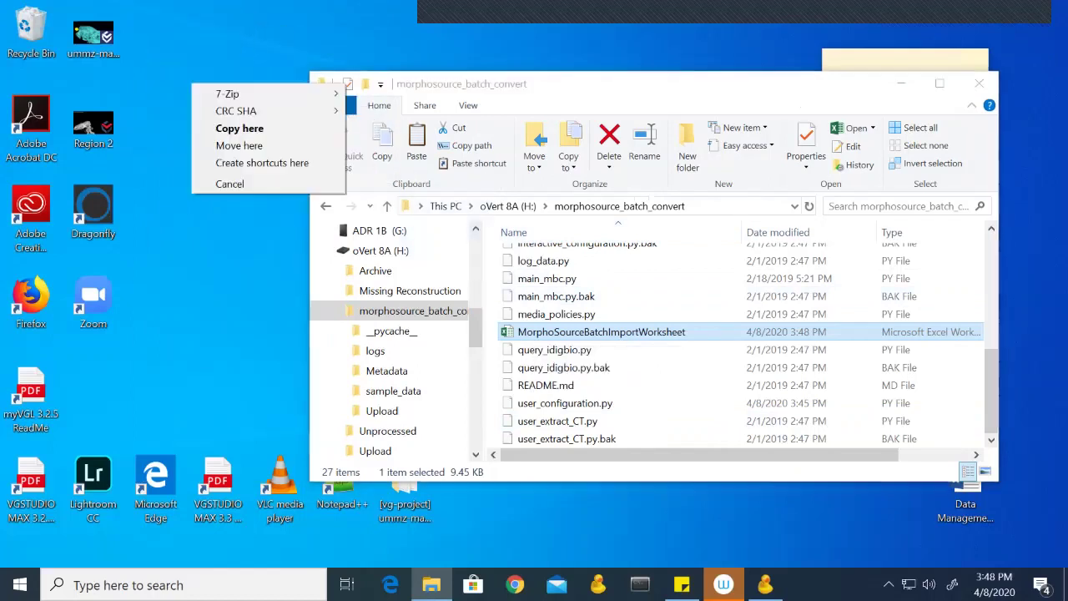
left_click(584, 331)
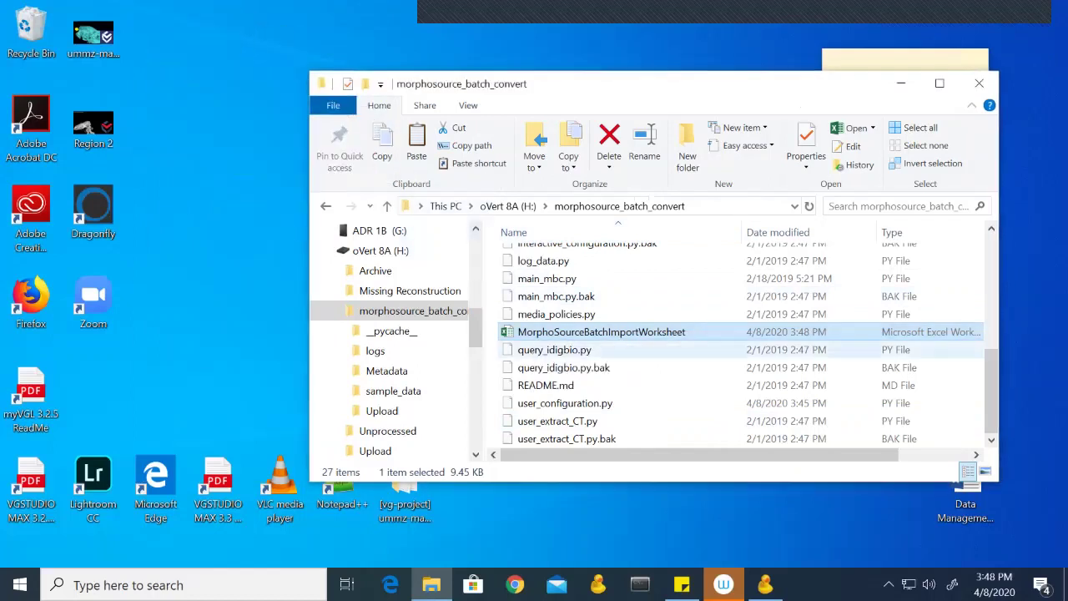
left_click_drag(534, 332, 179, 142)
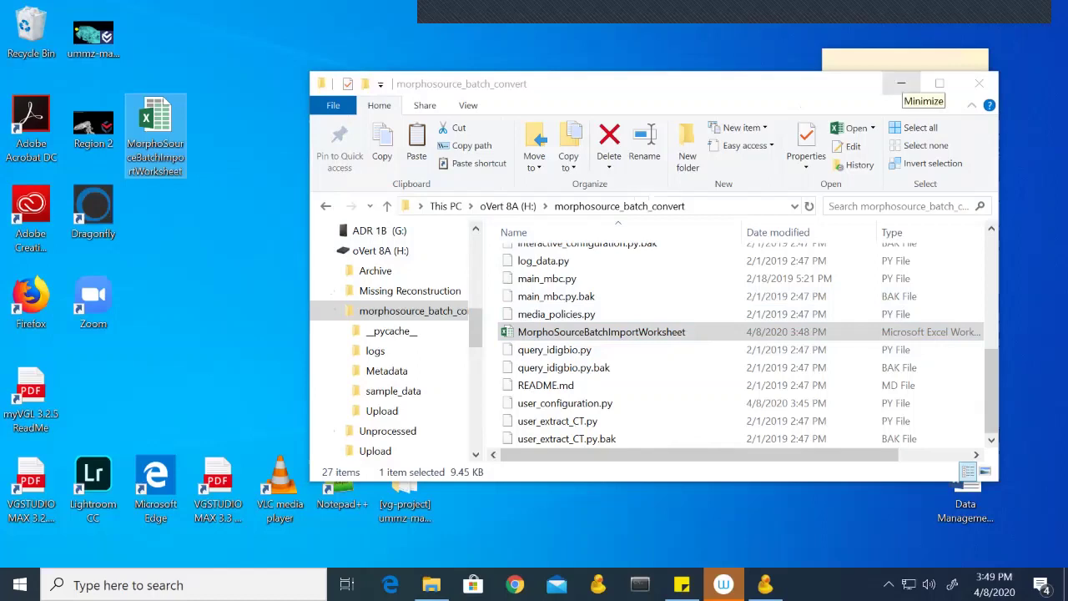
left_click(901, 83)
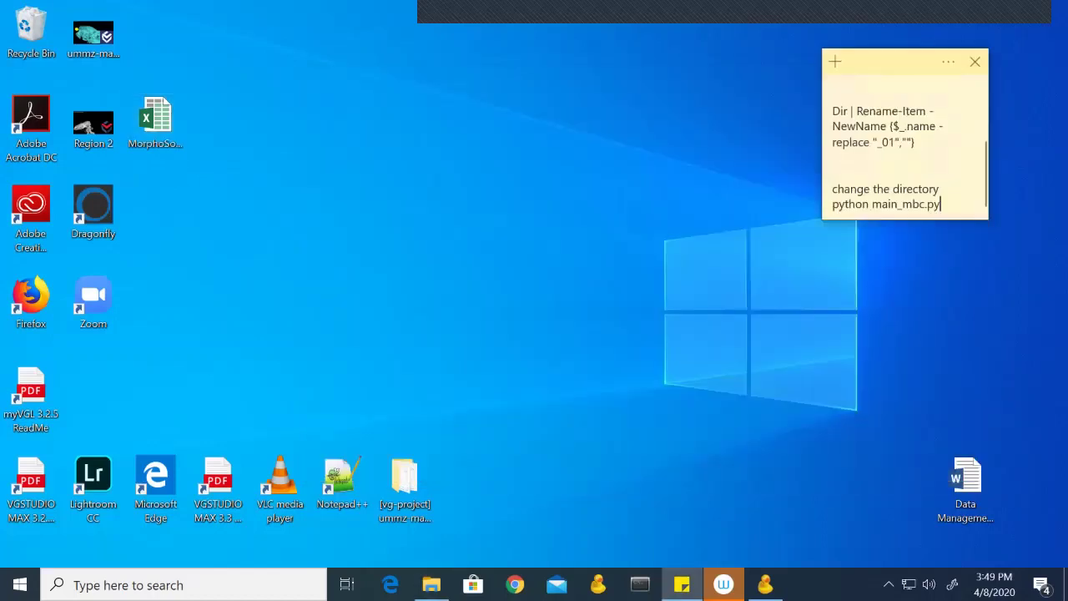
left_click(515, 584)
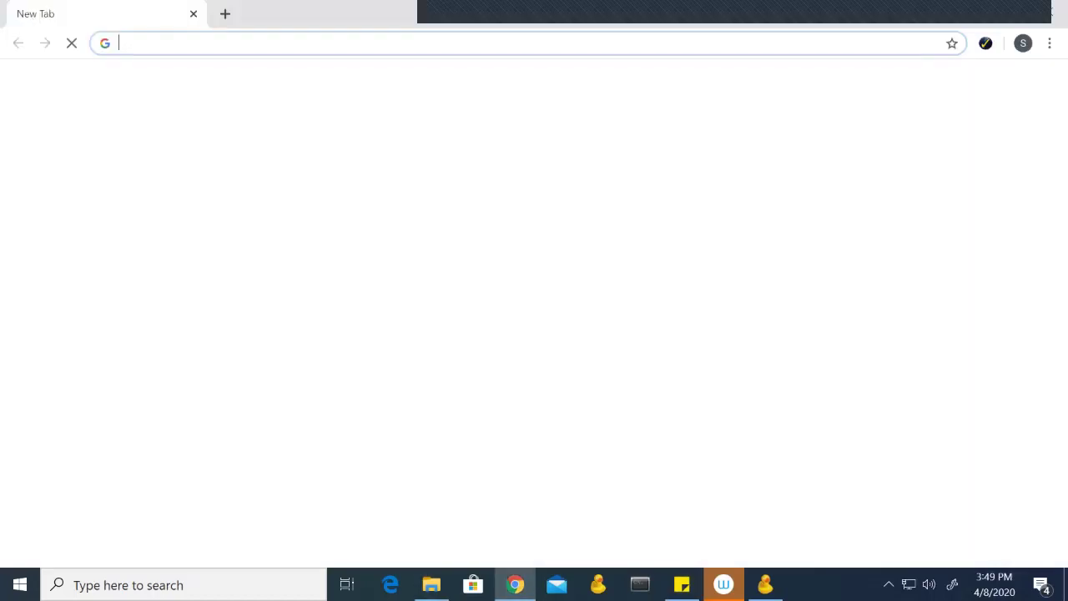
type("www.morphosource.org")
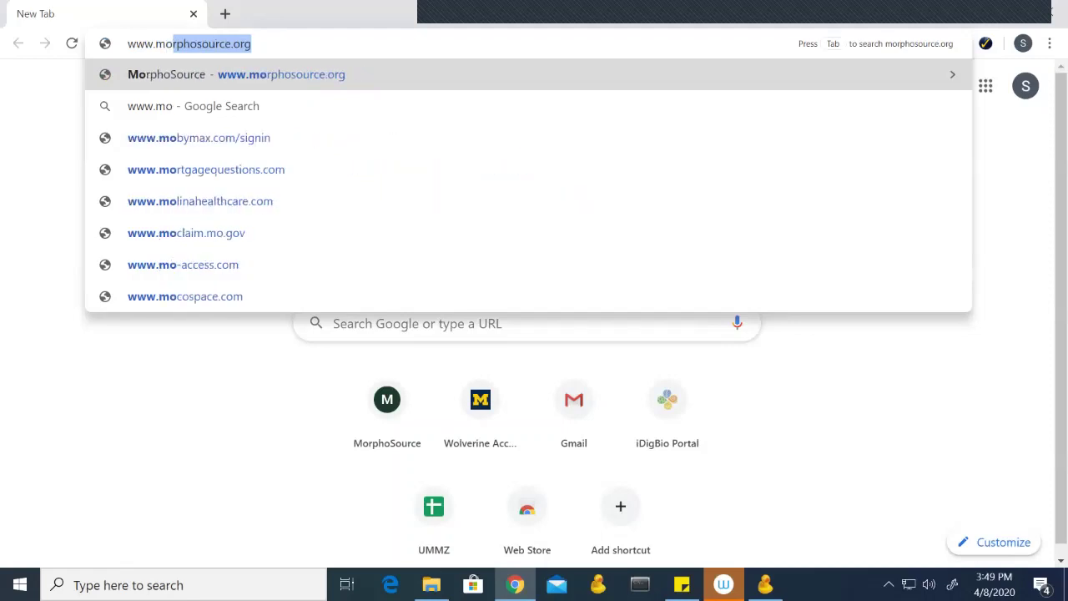
key("Return")
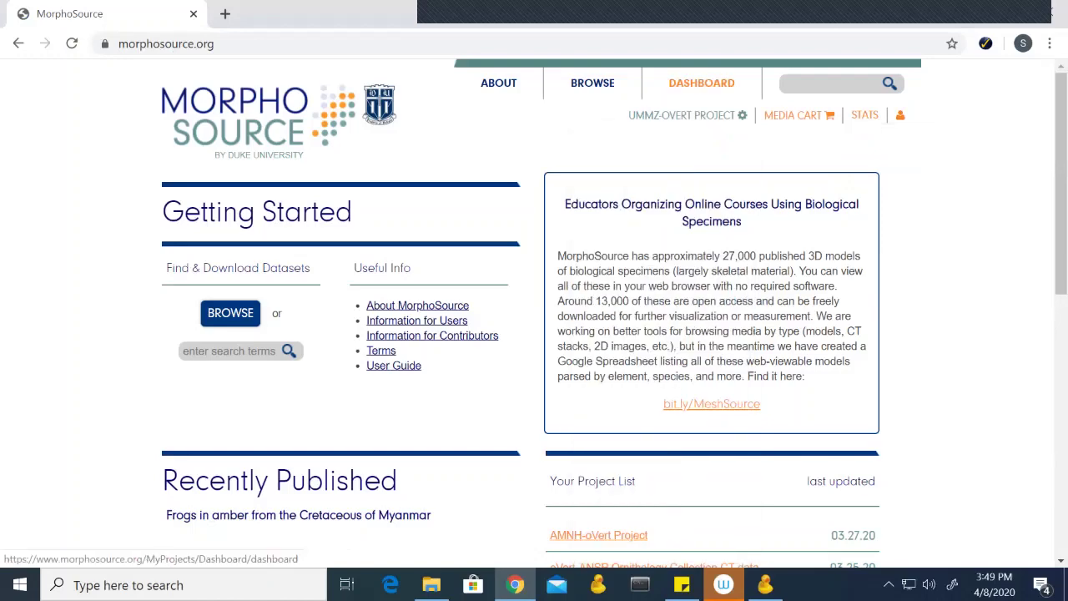
mouse_move(687, 115)
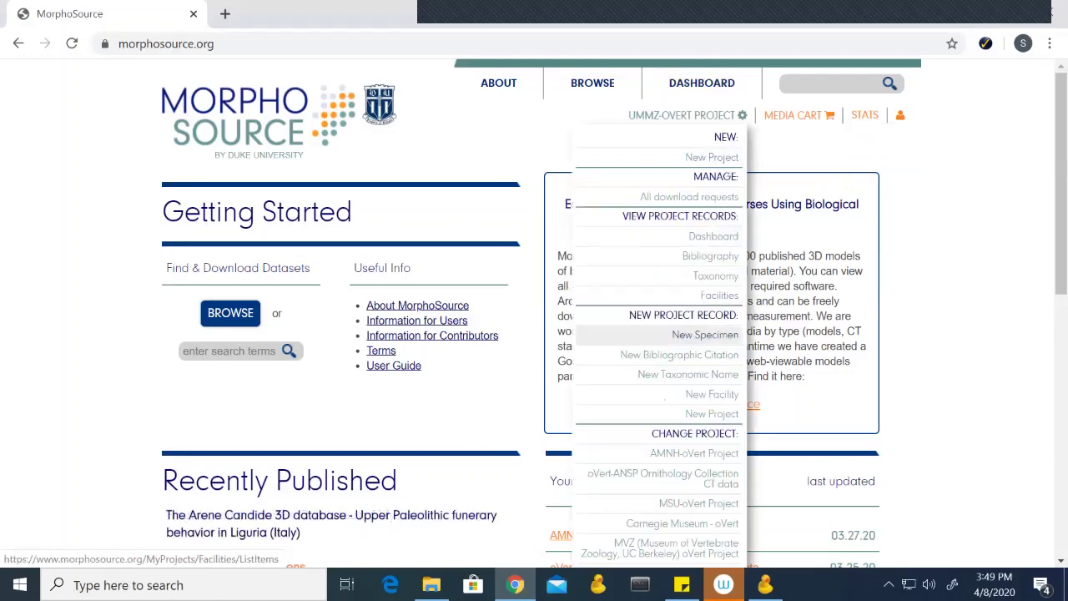
scroll(705, 333, "down", 2)
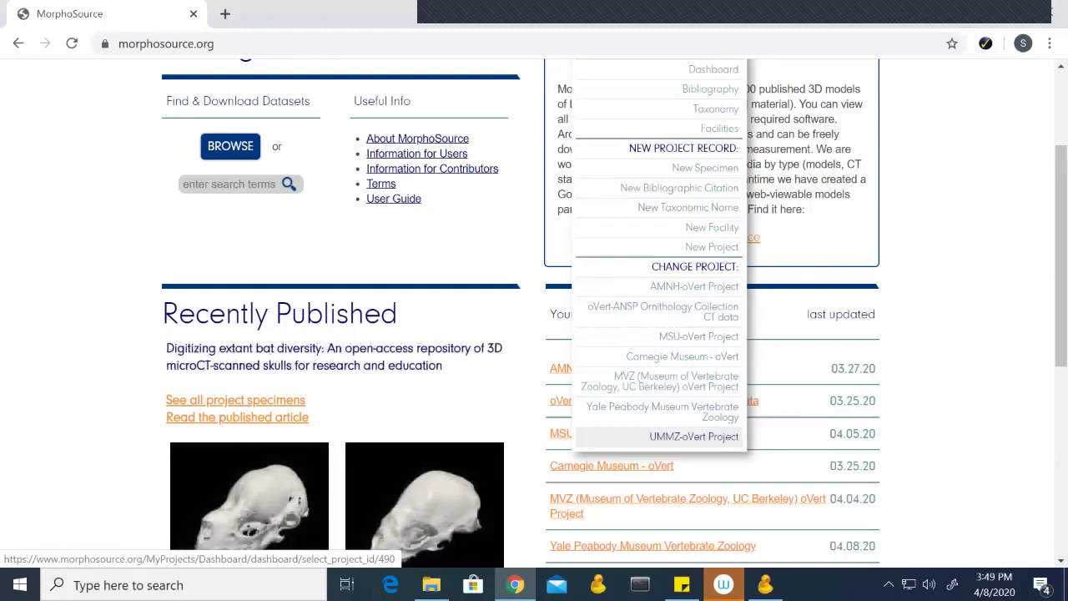
left_click(693, 437)
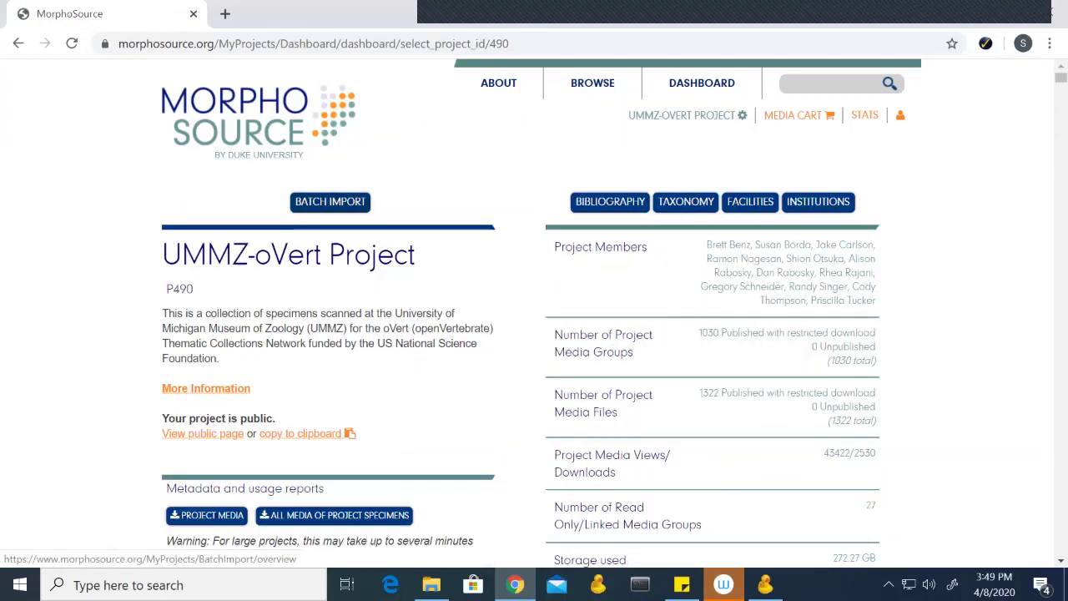
Start a batch import in the UMMZ-oVert Project and set the specimen institution to University of Michigan Museum of Zoology, Ann Arbor, MI.
left_click(330, 201)
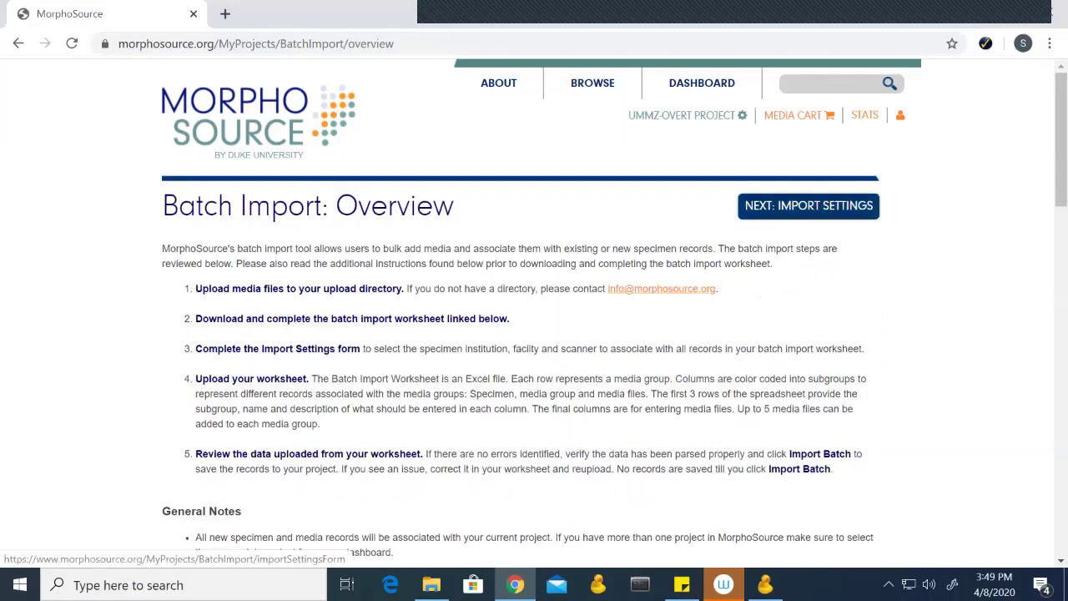
left_click(758, 200)
scroll(534, 334, "down", 4)
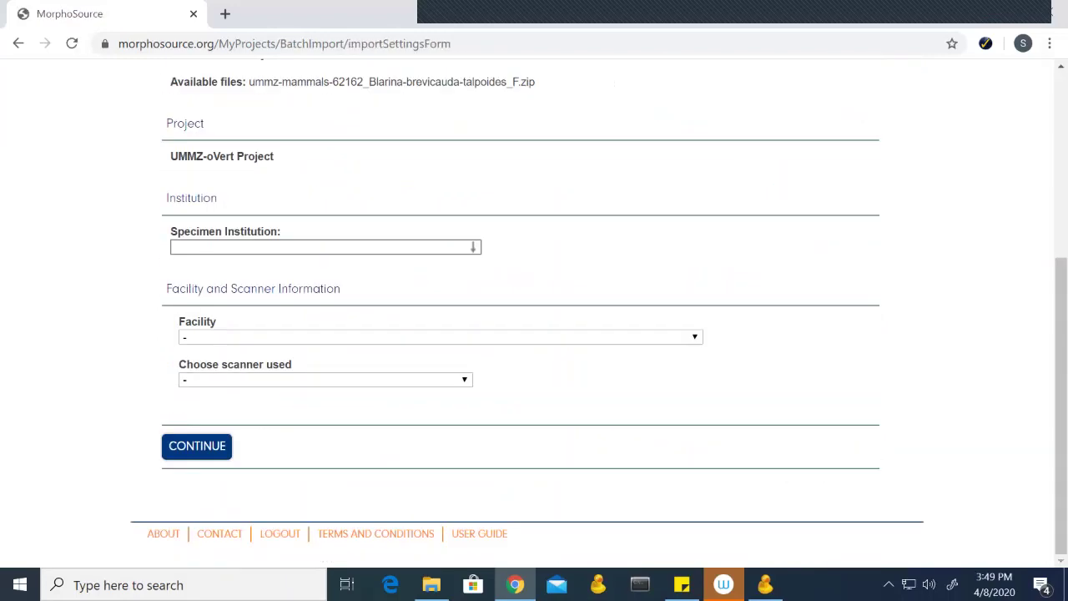
scroll(534, 334, "up", 1)
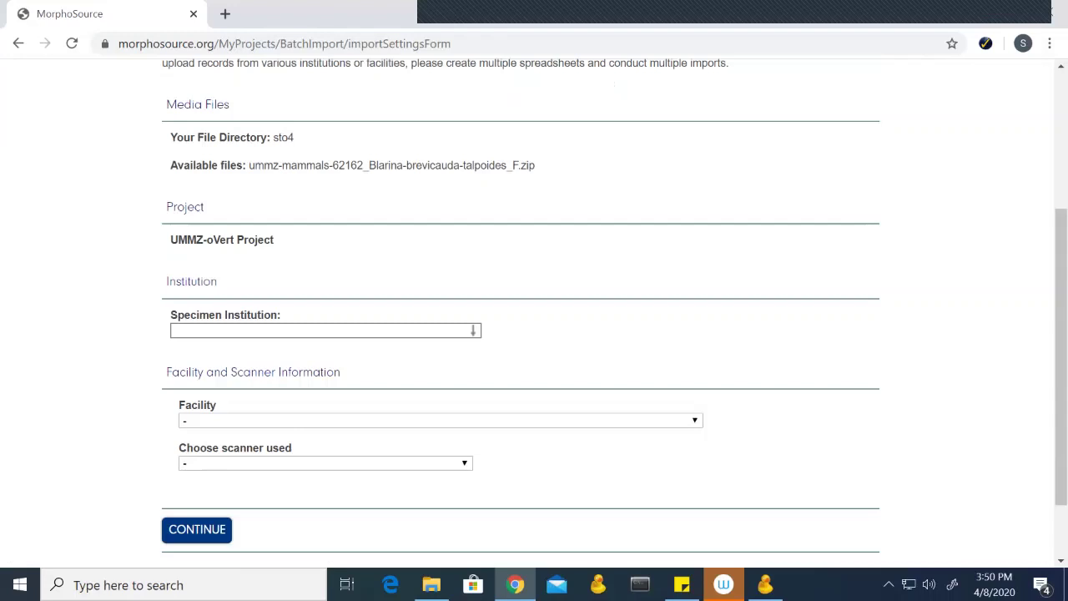
type("ann arbor")
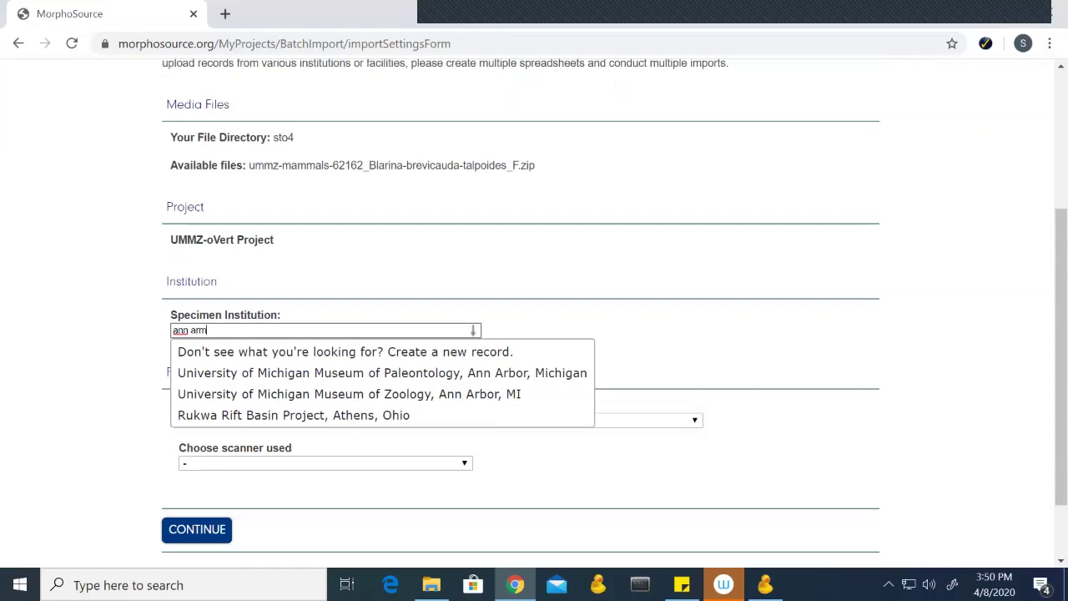
key("Down")
key("Down")
key("Down")
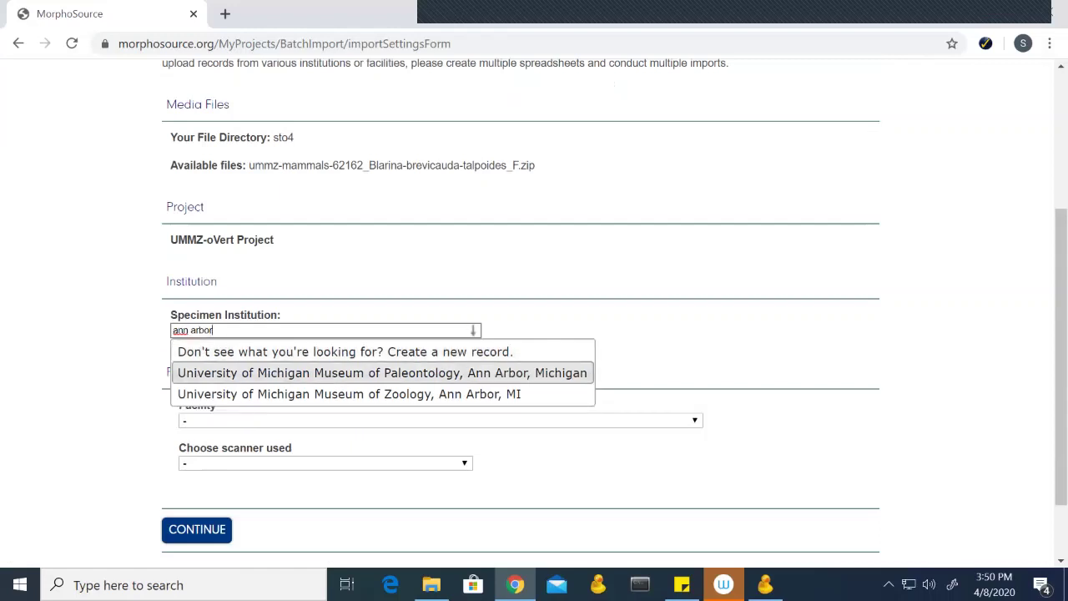
key("Return")
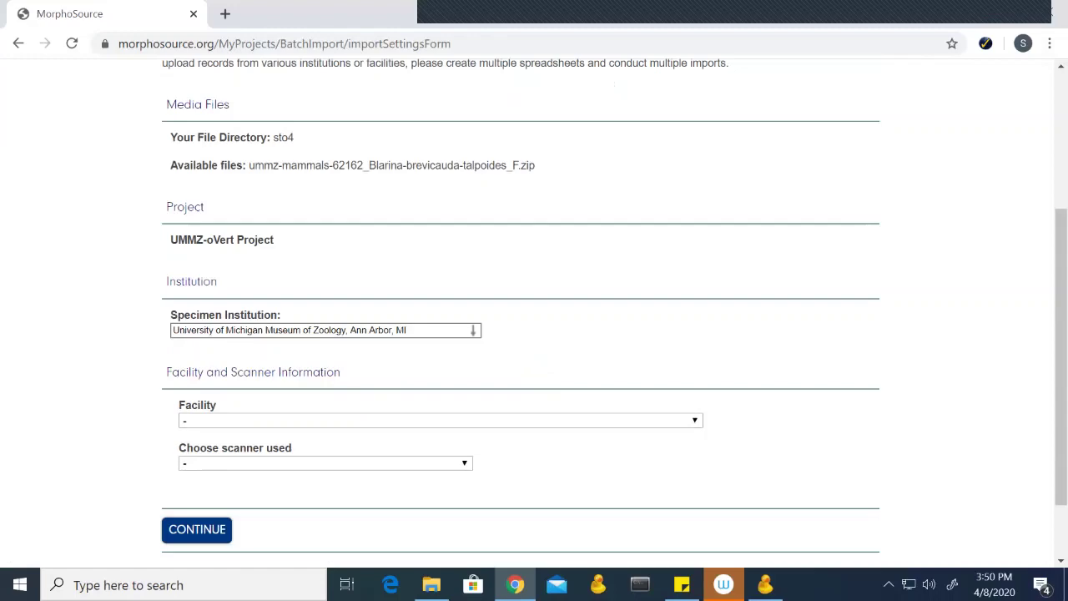
Set the facility to University of Michigan Museum of Zoology, Research Museums Center and the scanner to Nikon XT H225ST, and submit the settings.
left_click(440, 420)
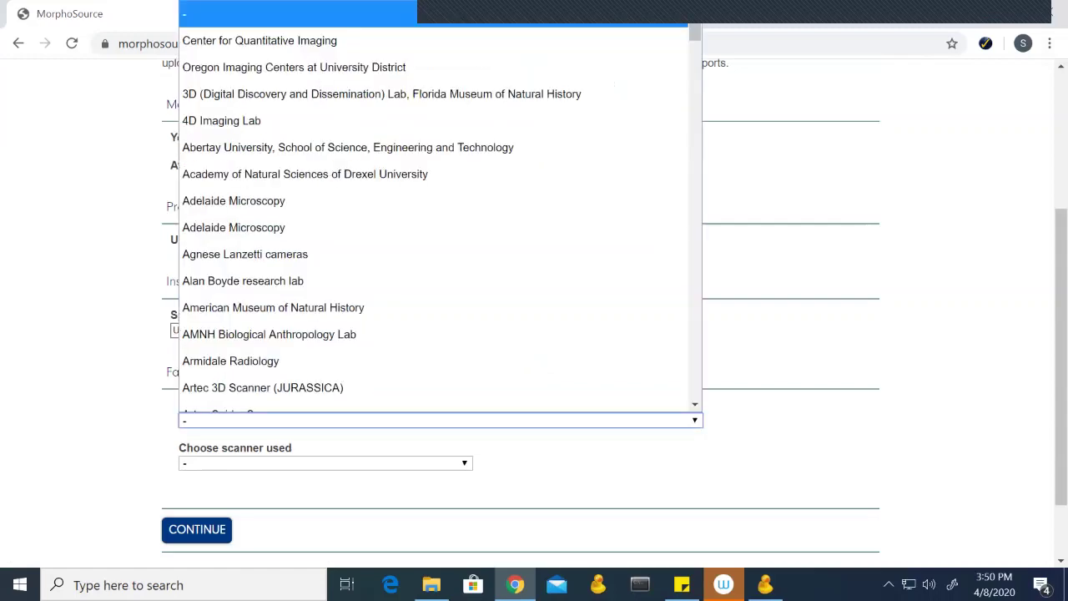
scroll(434, 290, "down", 20)
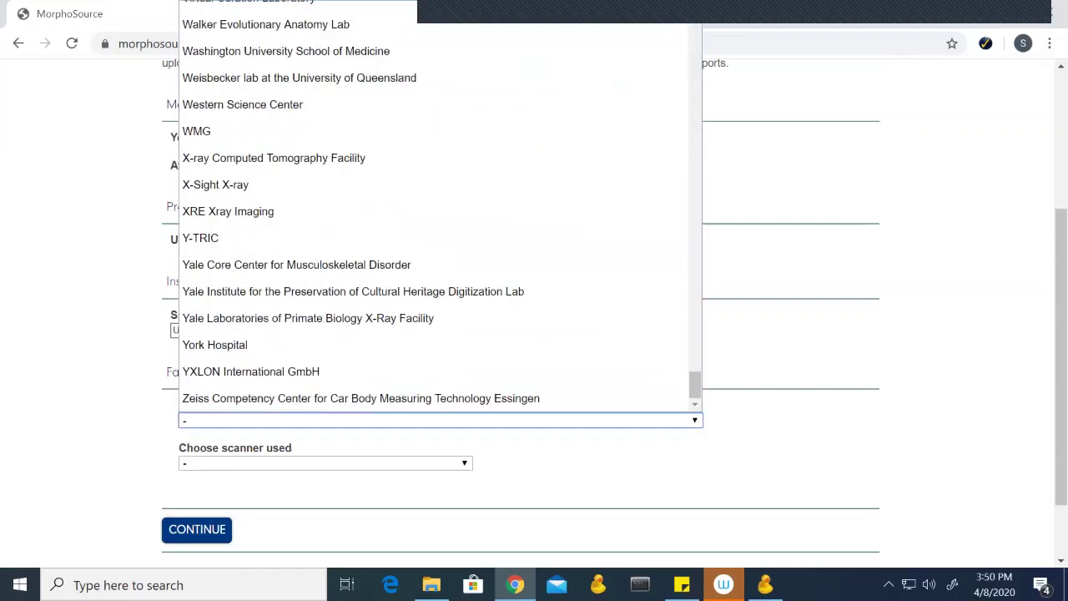
scroll(434, 291, "up", 10)
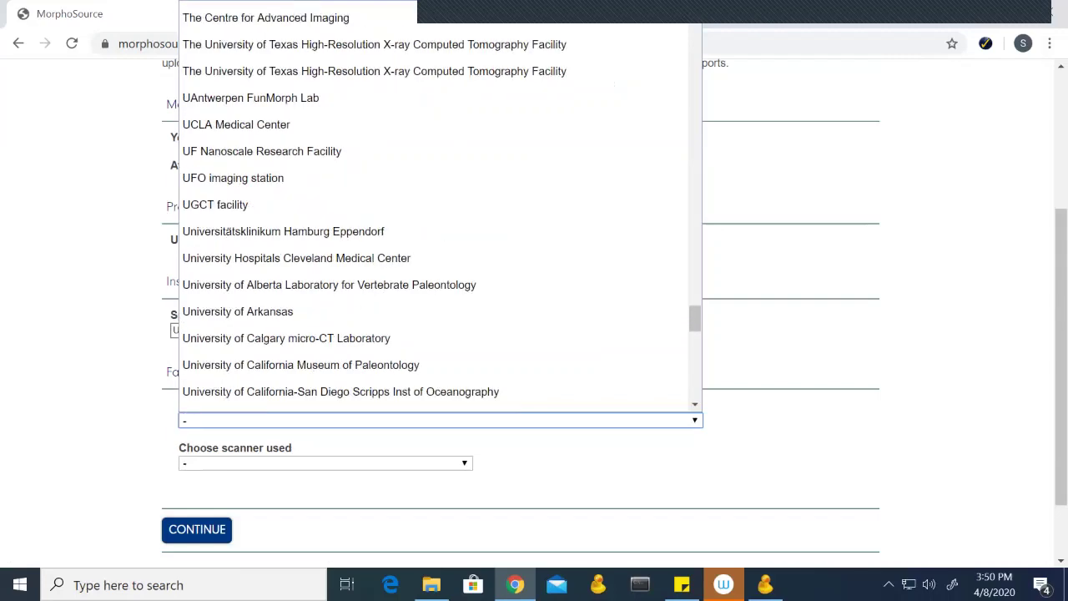
scroll(434, 291, "down", 4)
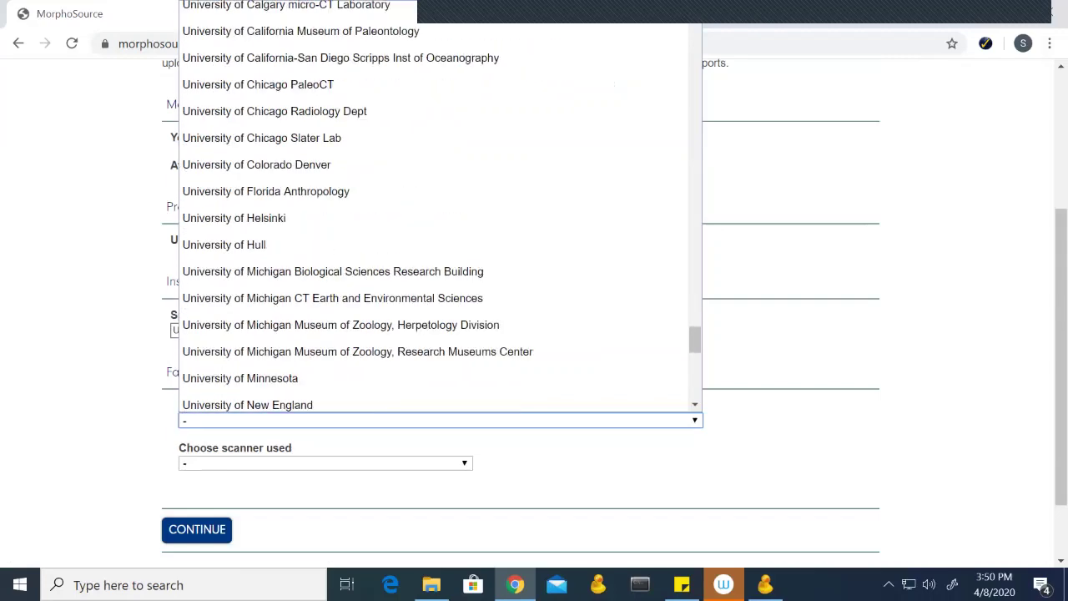
left_click(357, 351)
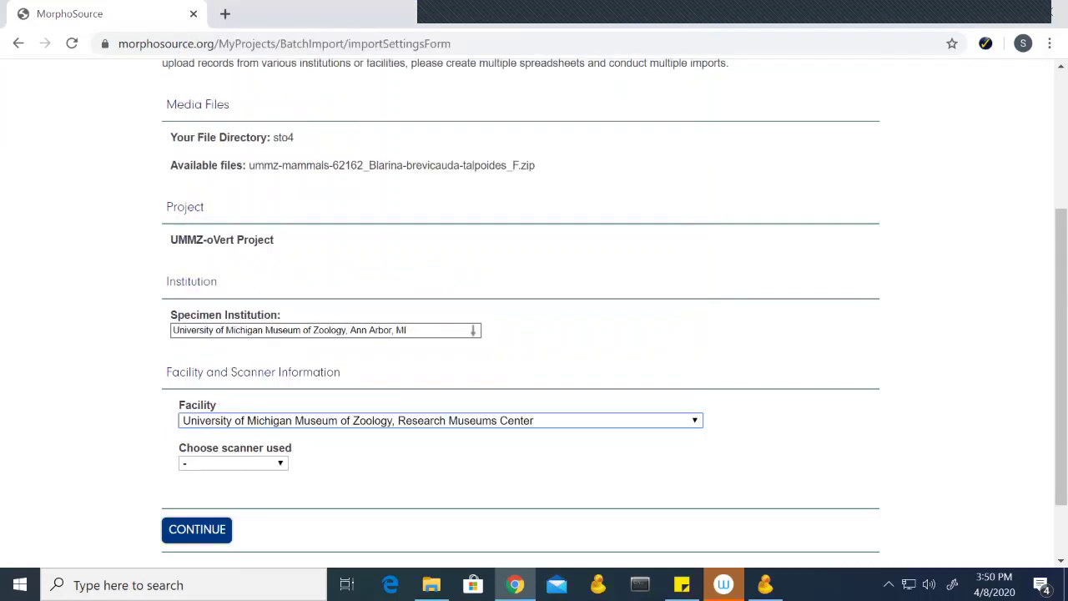
left_click(233, 462)
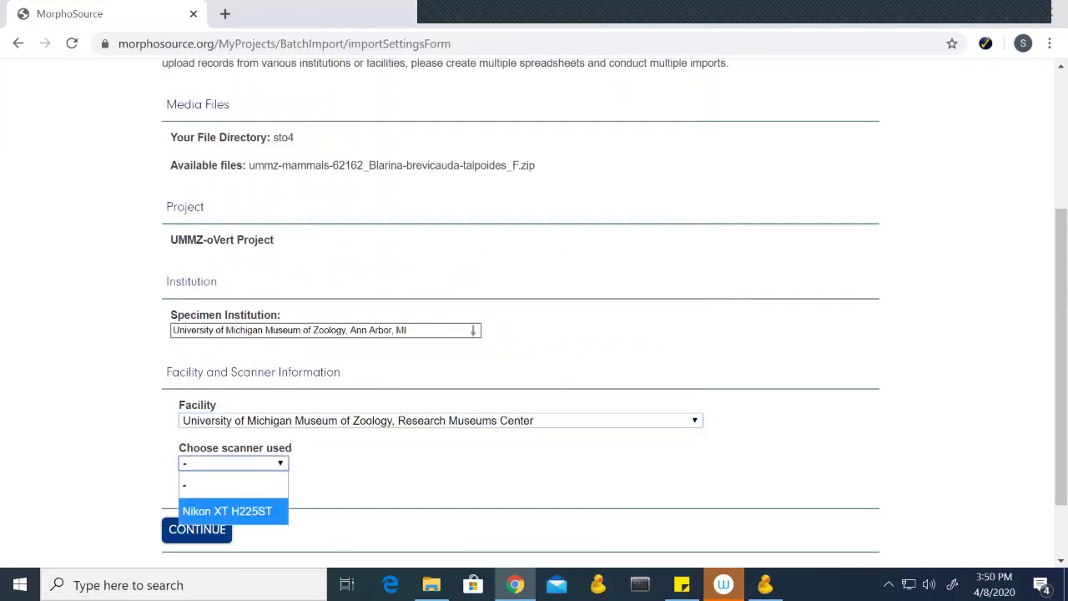
left_click(233, 511)
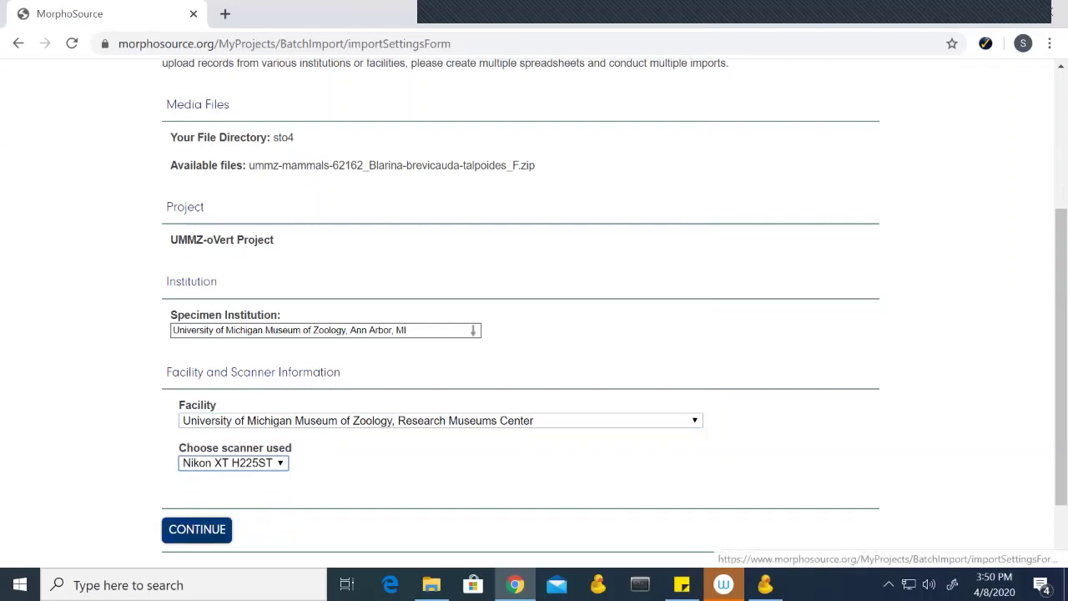
left_click(197, 529)
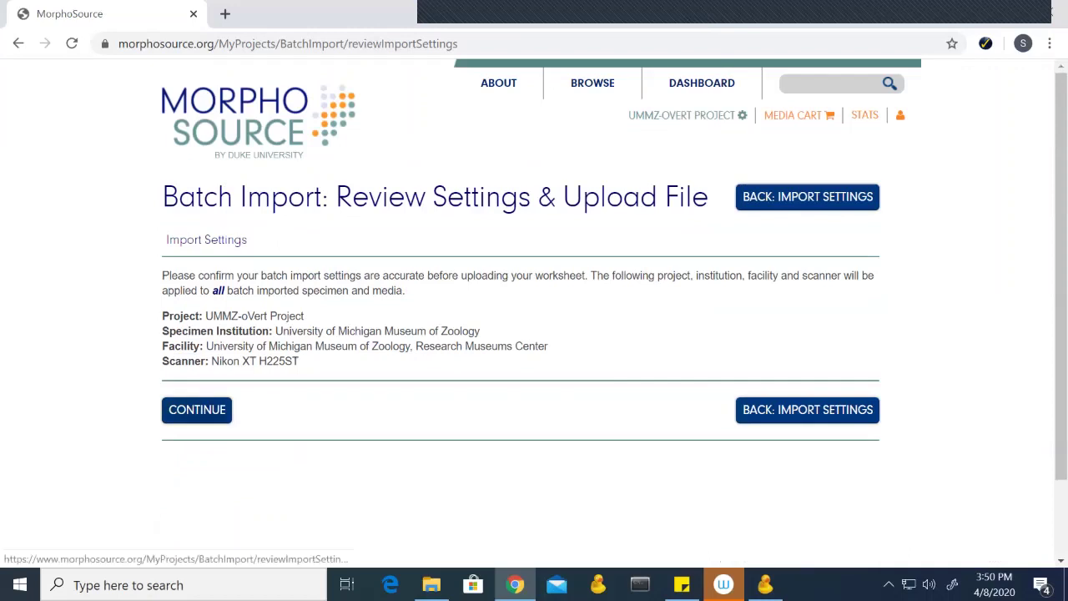
Accept the reviewed import settings and upload MorphoSourceBatchImportWorksheet from the desktop as the import worksheet.
left_click(196, 409)
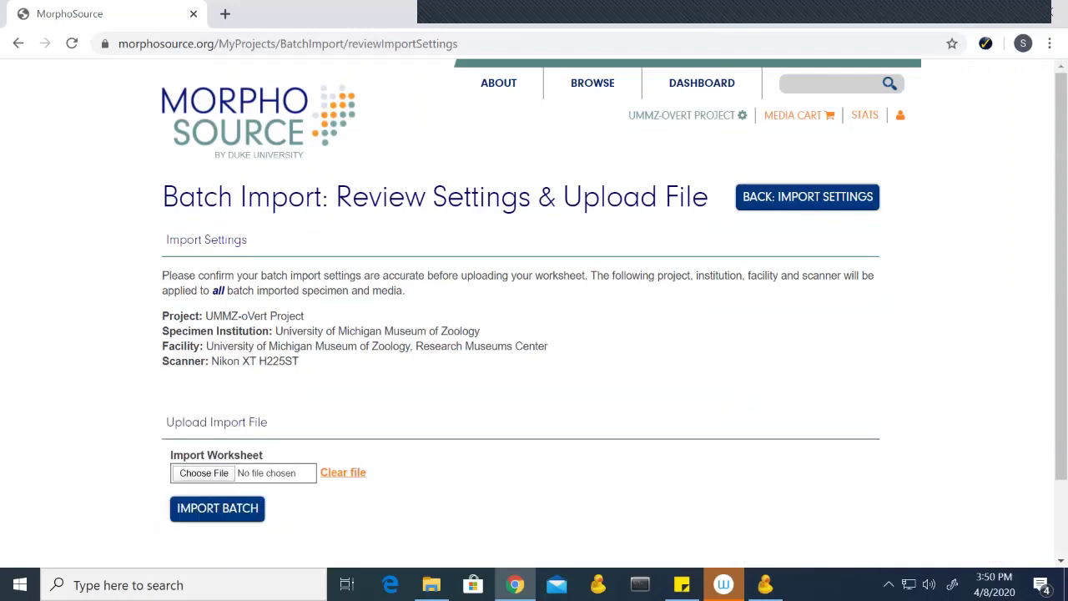
scroll(534, 318, "down", 2)
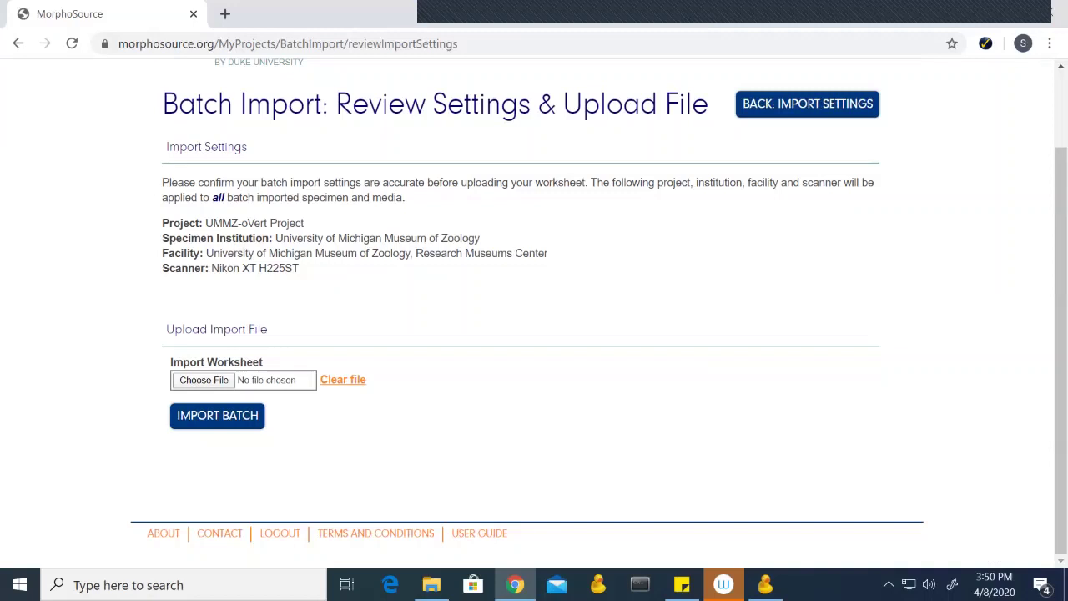
left_click(203, 380)
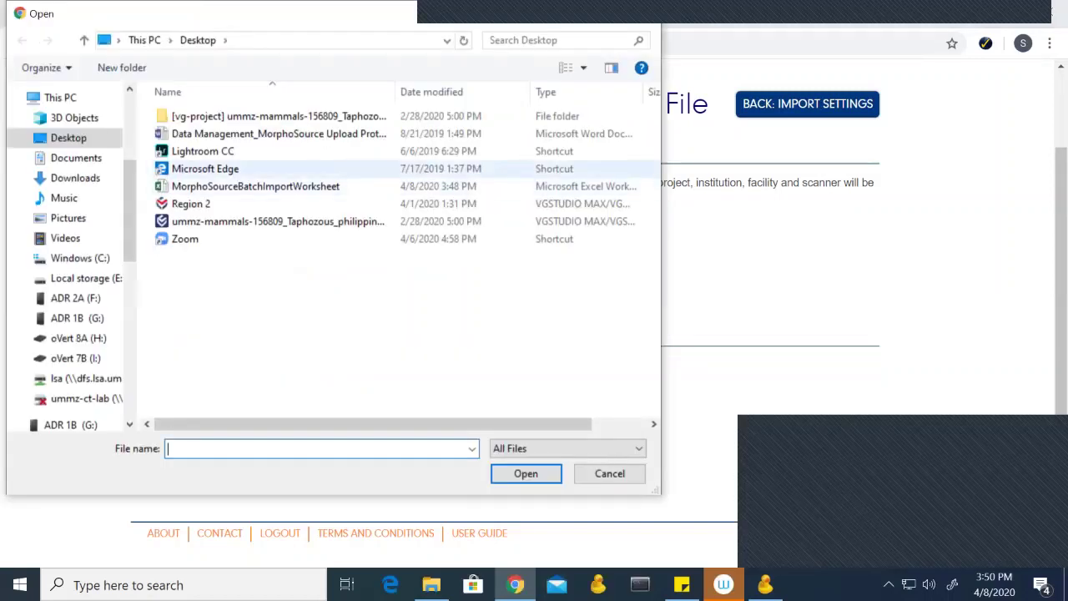
left_click(250, 186)
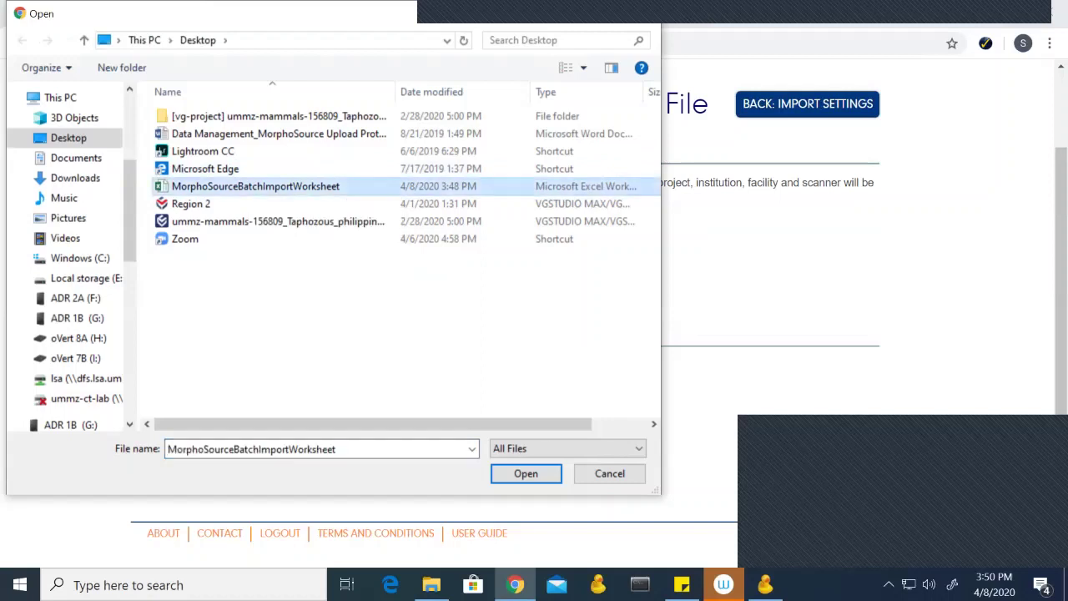
key("Return")
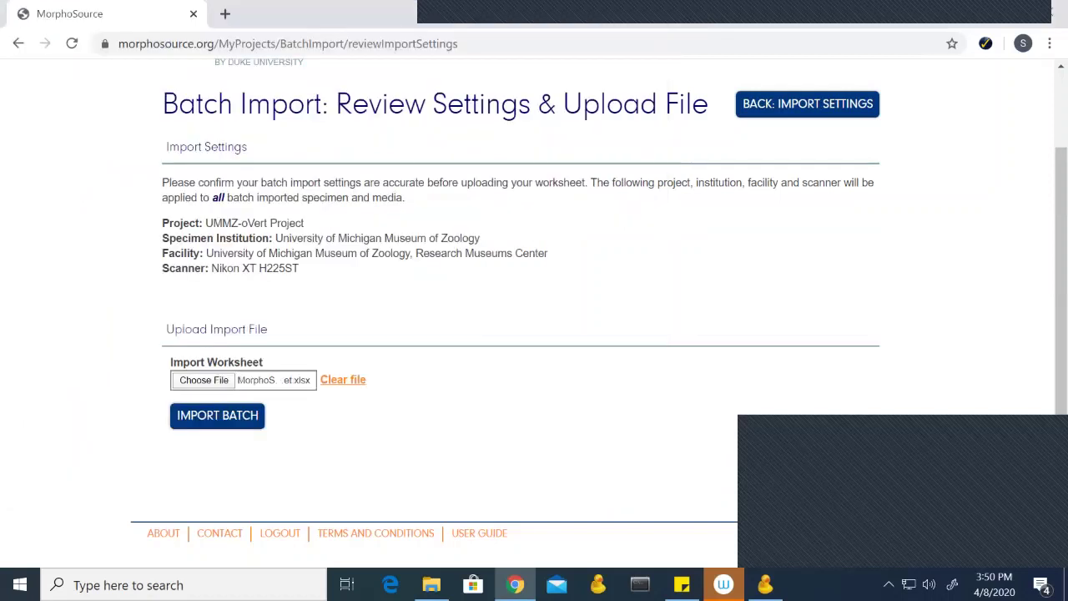
left_click(217, 416)
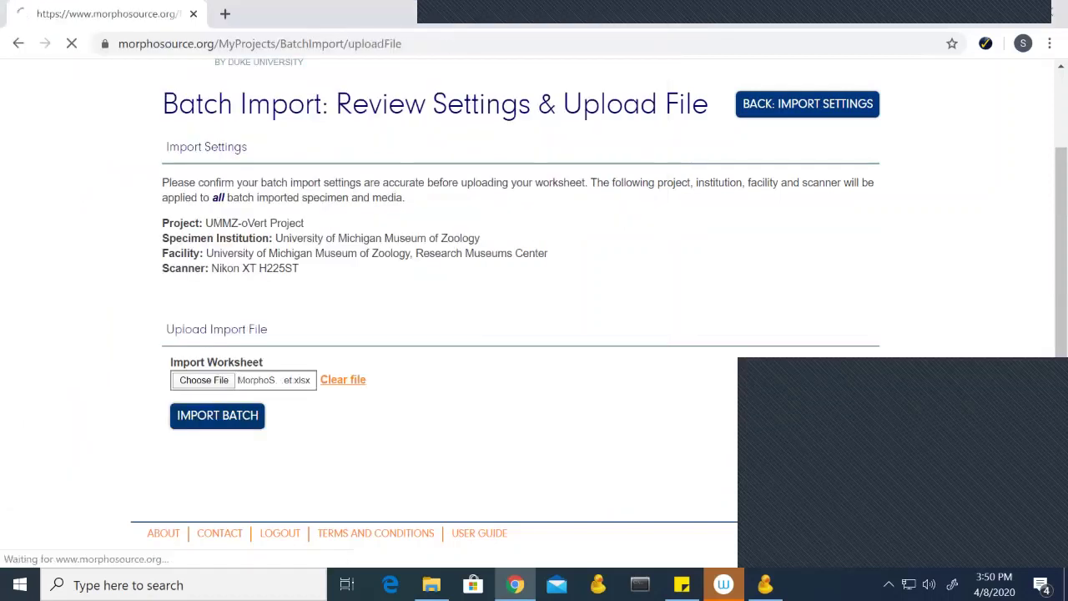
Review the import summary and the parsed worksheet row, and import the batch to save its records.
scroll(534, 313, "down", 3)
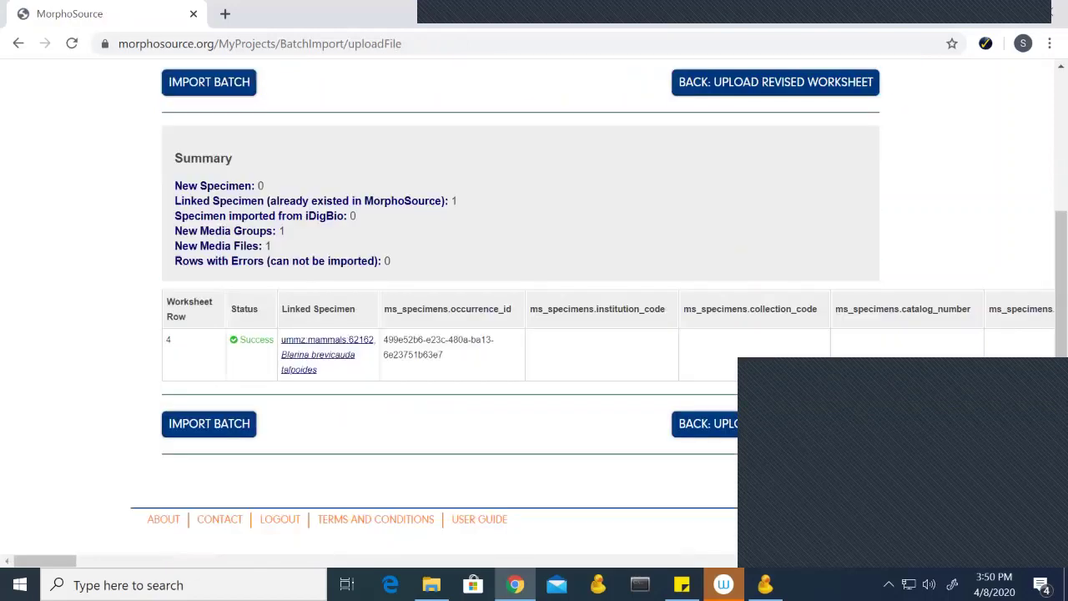
scroll(534, 309, "up", 1)
scroll(534, 309, "down", 1)
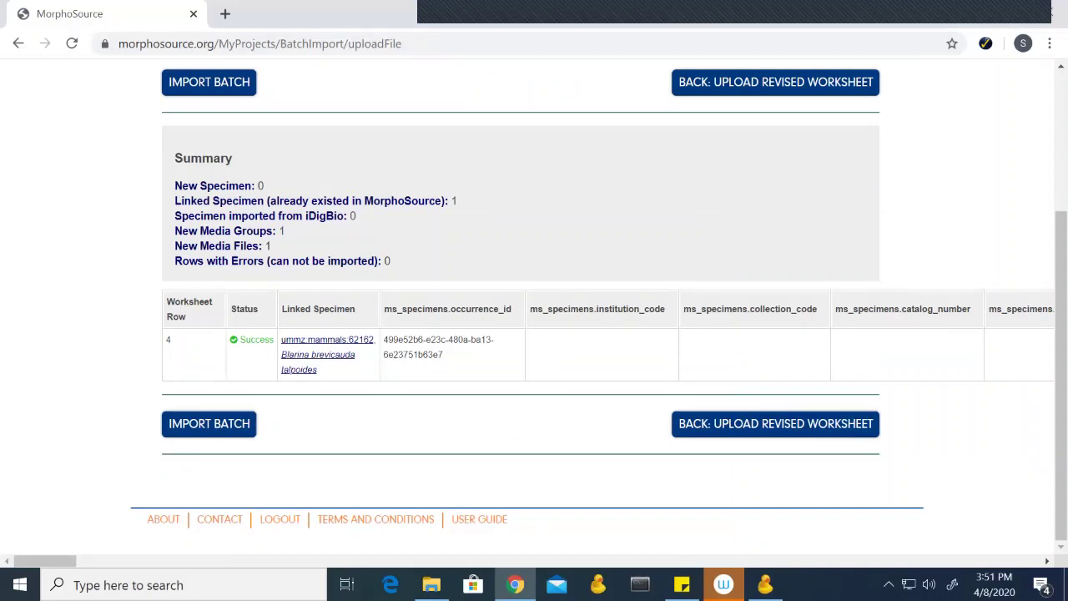
scroll(534, 334, "right", 3)
scroll(534, 334, "left", 3)
scroll(534, 308, "up", 1)
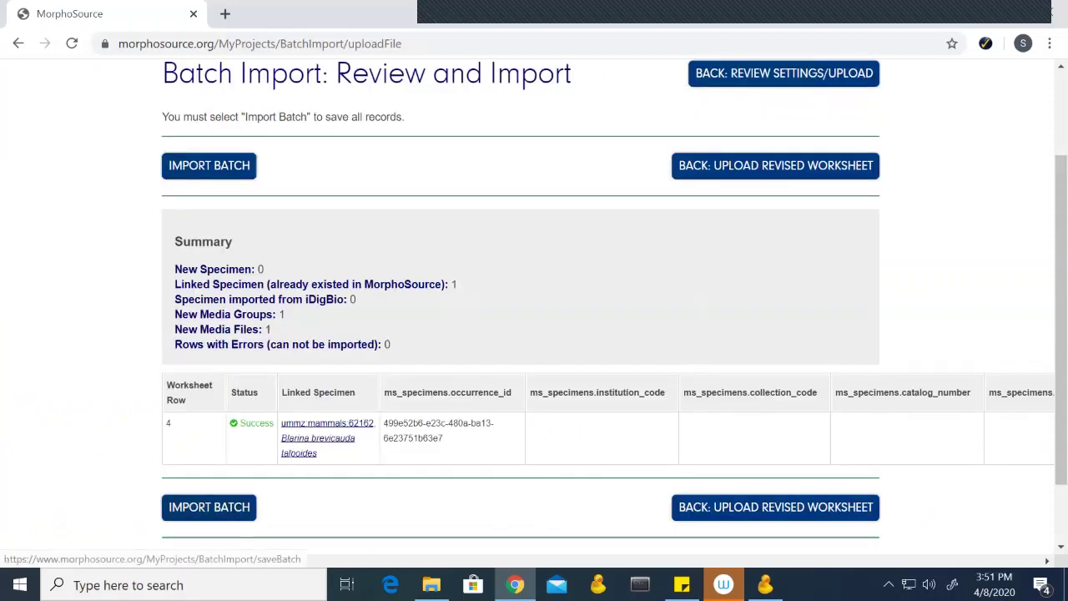
left_click(209, 507)
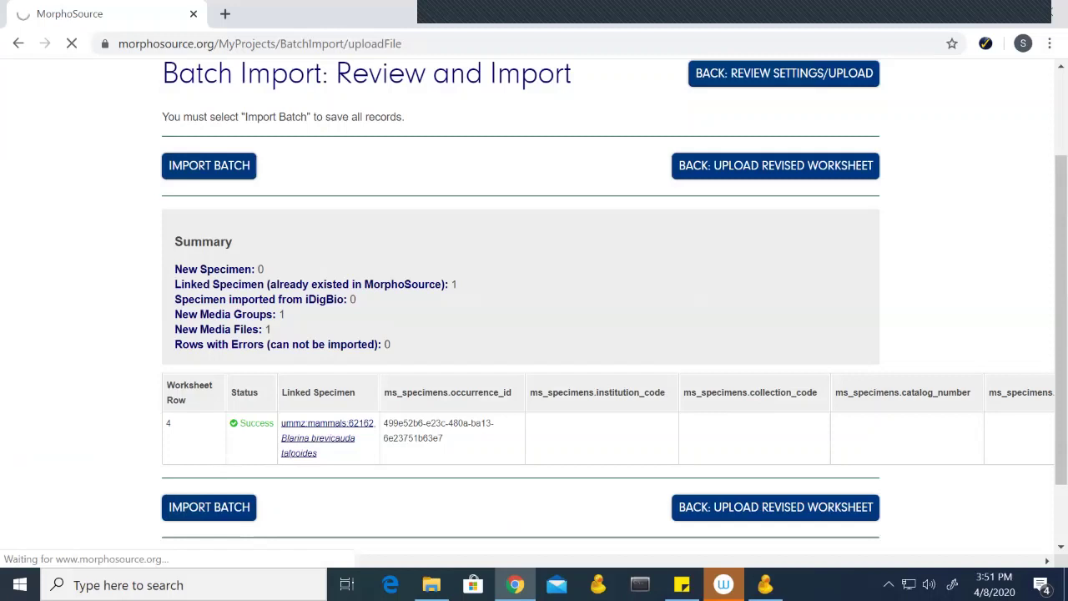
scroll(534, 305, "up", 2)
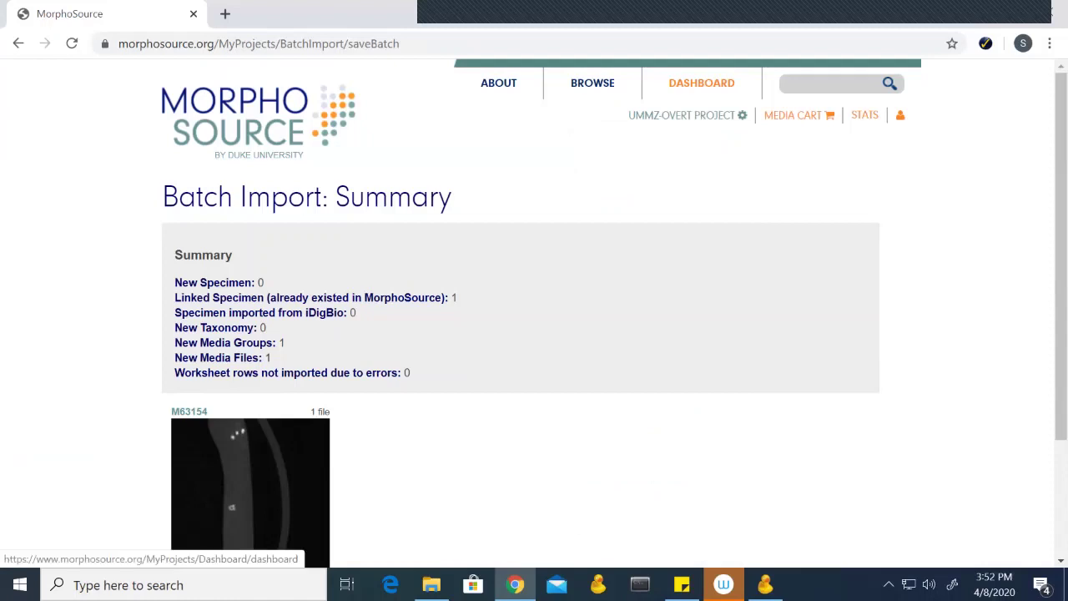
Publish the unpublished media of the UMMZ-oVert Project with restricted download from the project dashboard.
left_click(701, 82)
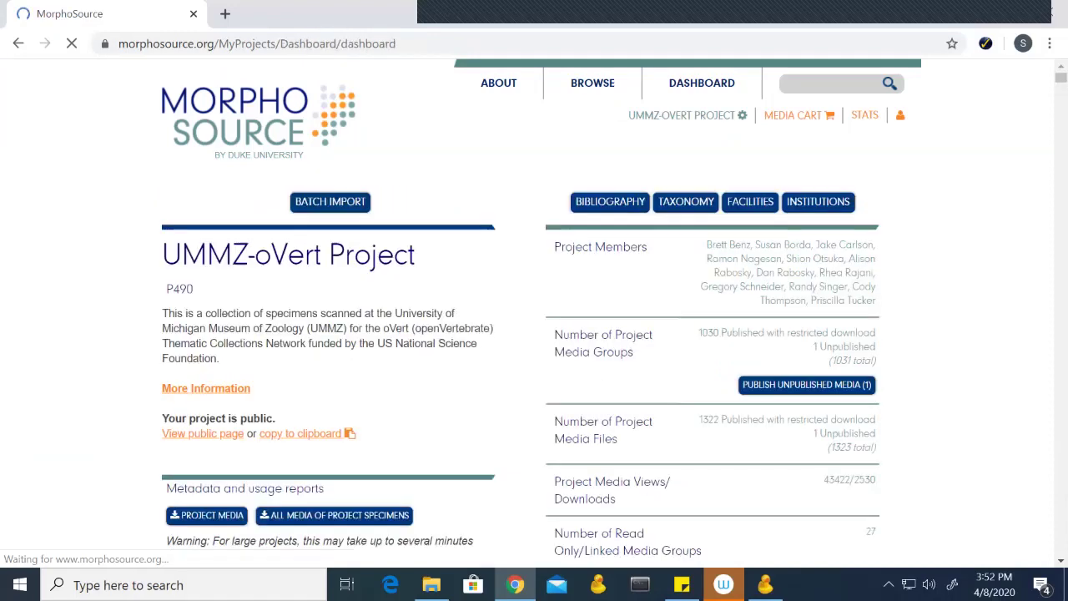
scroll(534, 334, "down", 1)
scroll(534, 317, "down", 1)
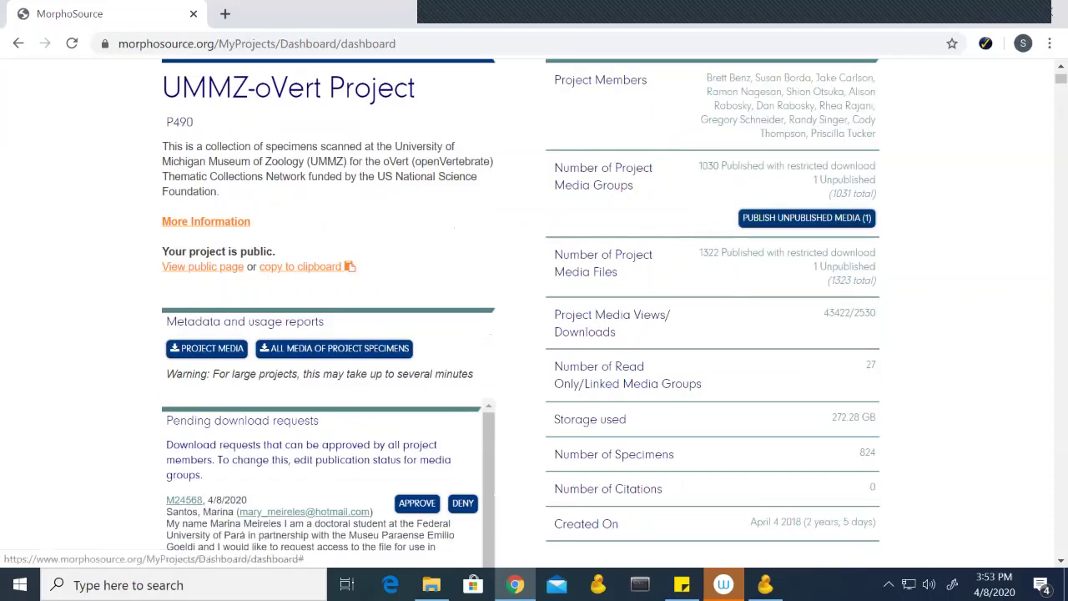
left_click(807, 218)
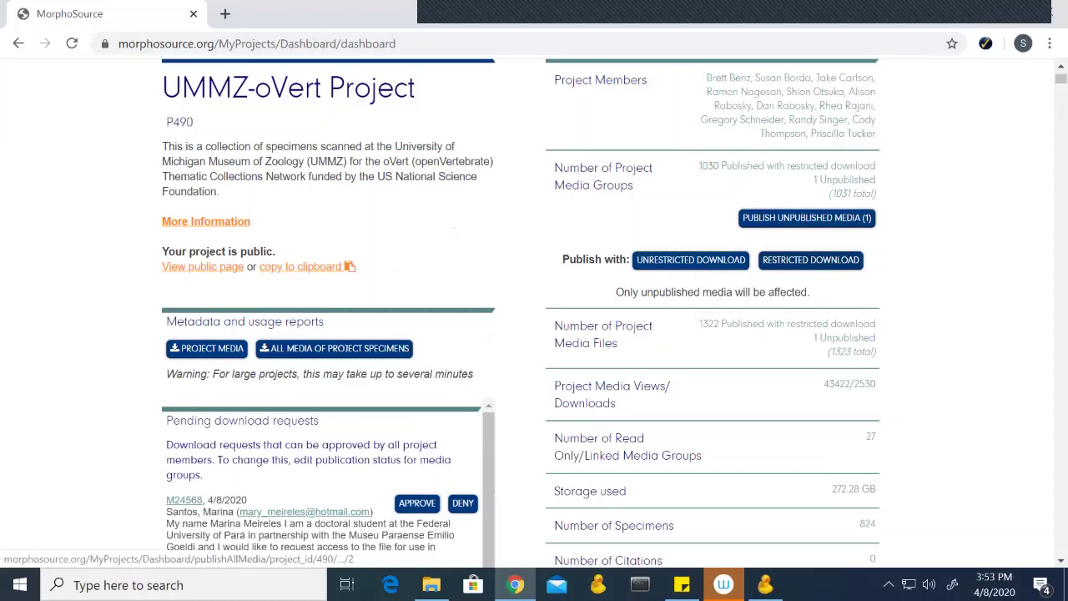
left_click(810, 260)
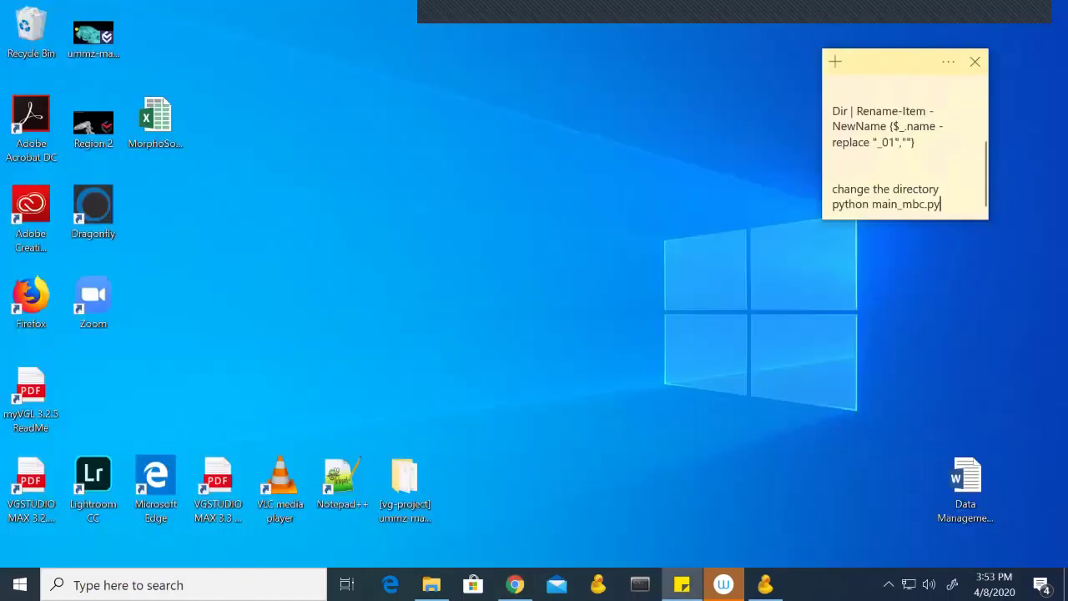
Switch to File Explorer and delete the ummz-mammals-62162 XTEKCT file from the Metadata folder of morphosource_batch_convert.
left_click(432, 584)
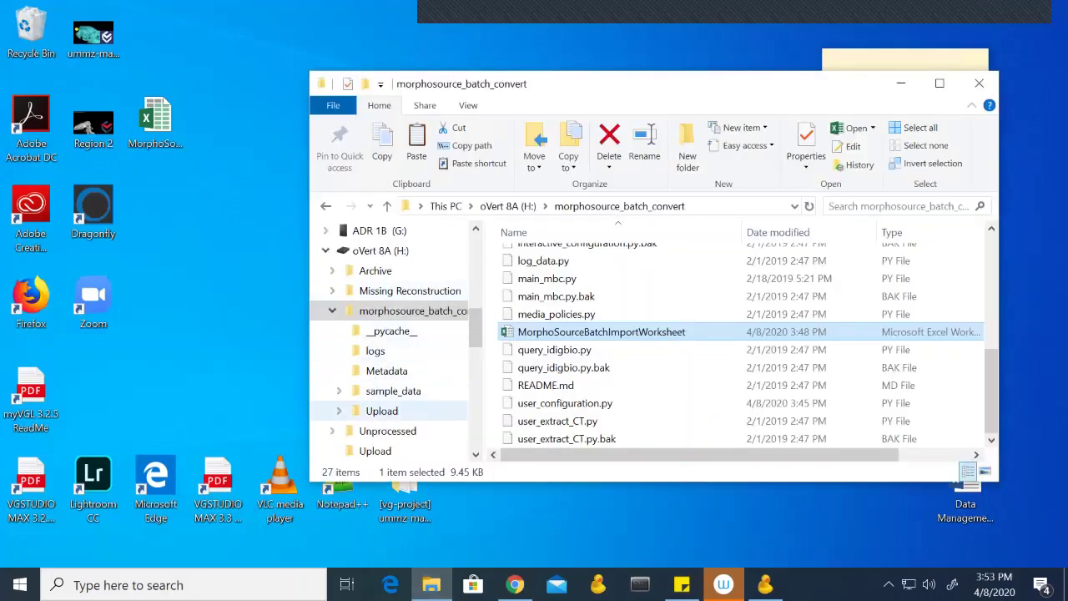
left_click(386, 371)
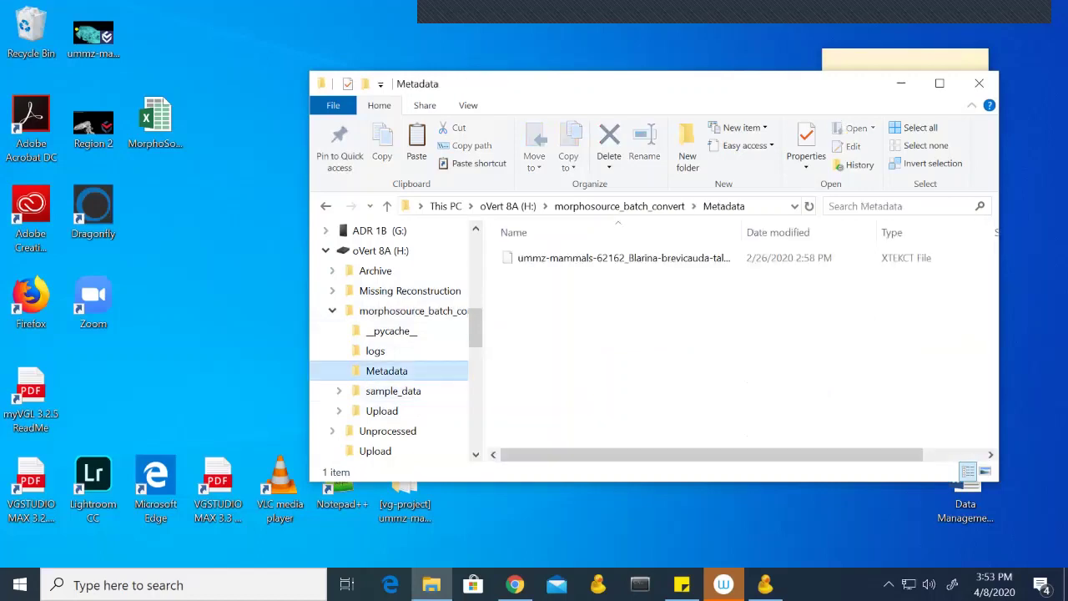
left_click(624, 258)
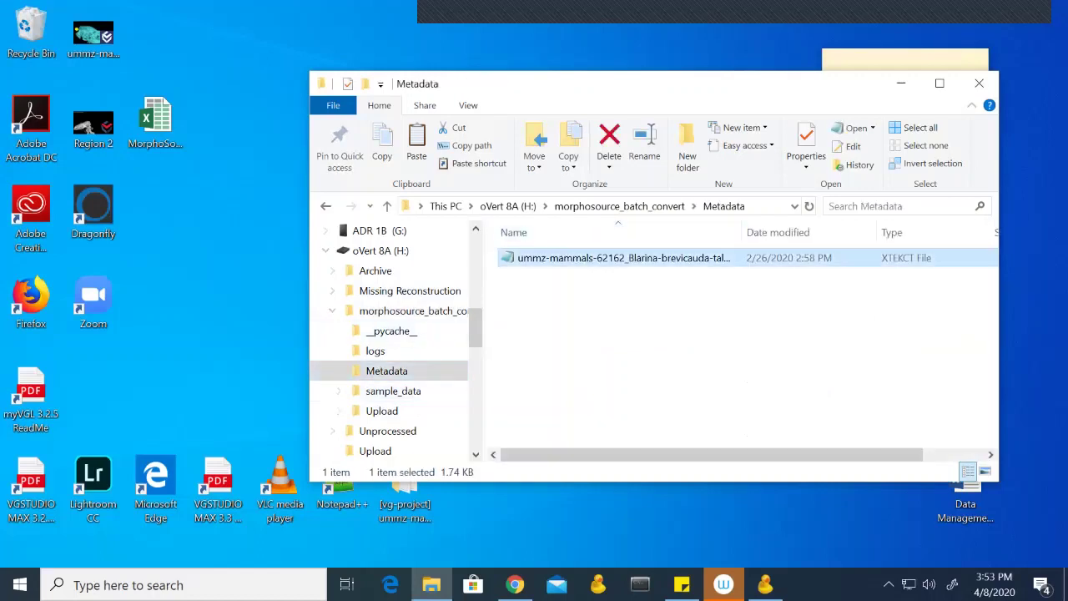
key("Delete")
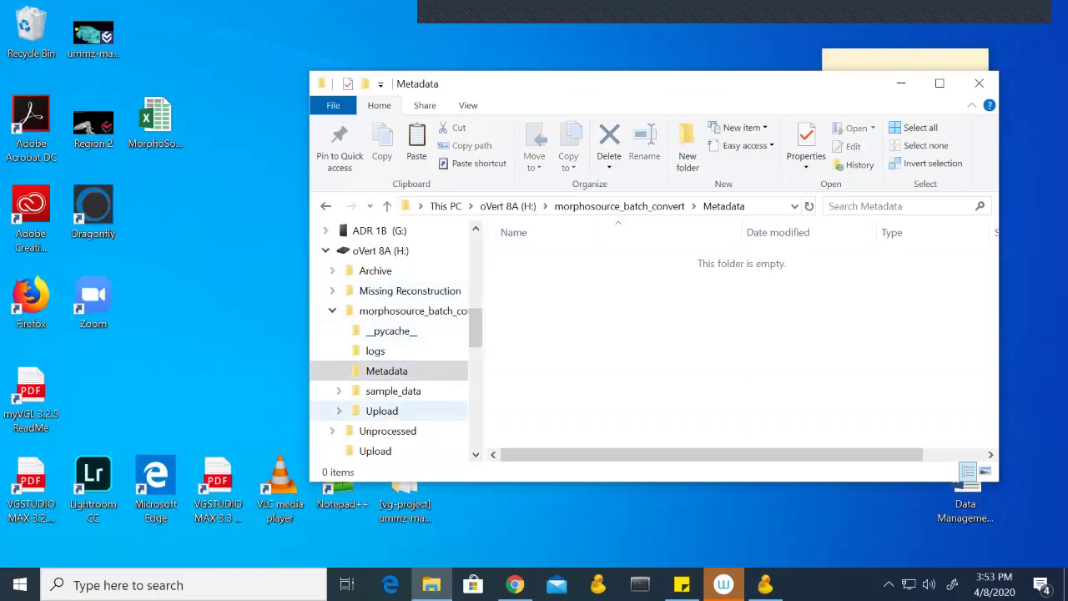
Delete the zipped ummz-mammals-62162 Blarina-brevicauda file from the Upload folder of morphosource_batch_convert.
left_click(381, 411)
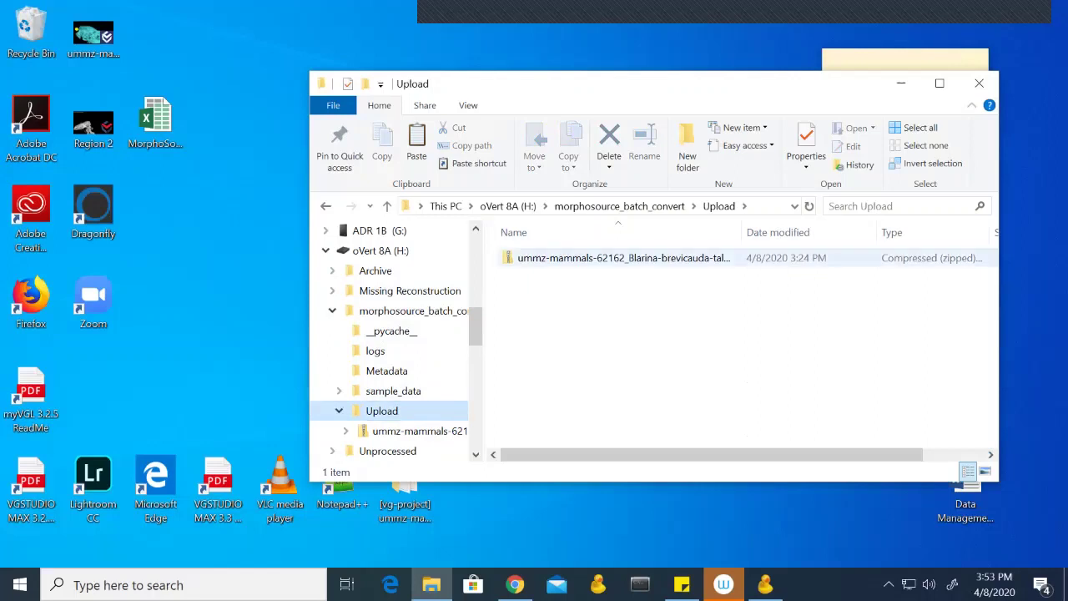
left_click(624, 258)
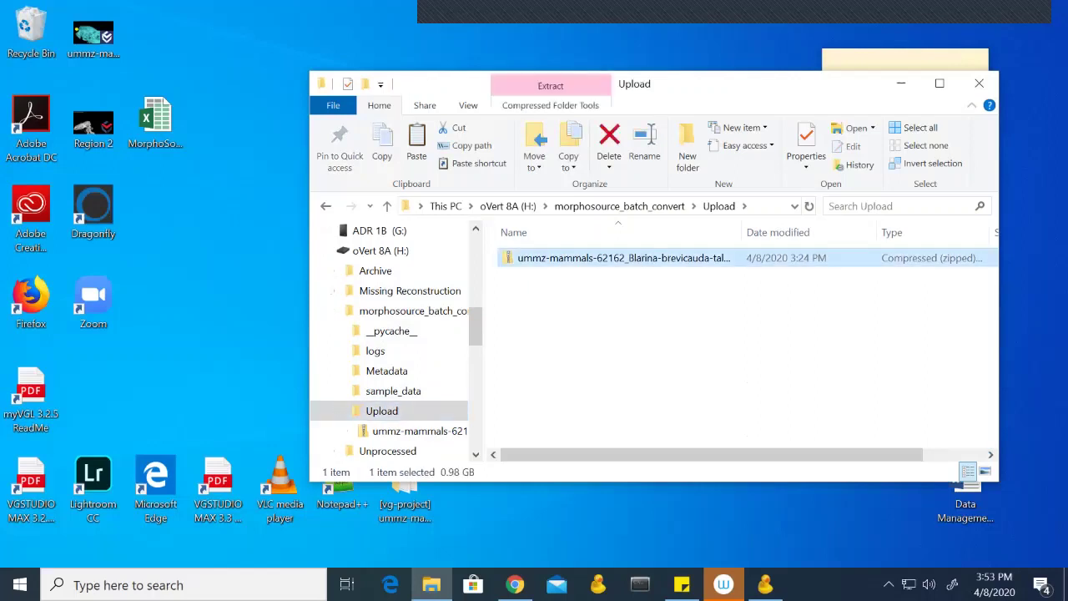
key("Delete")
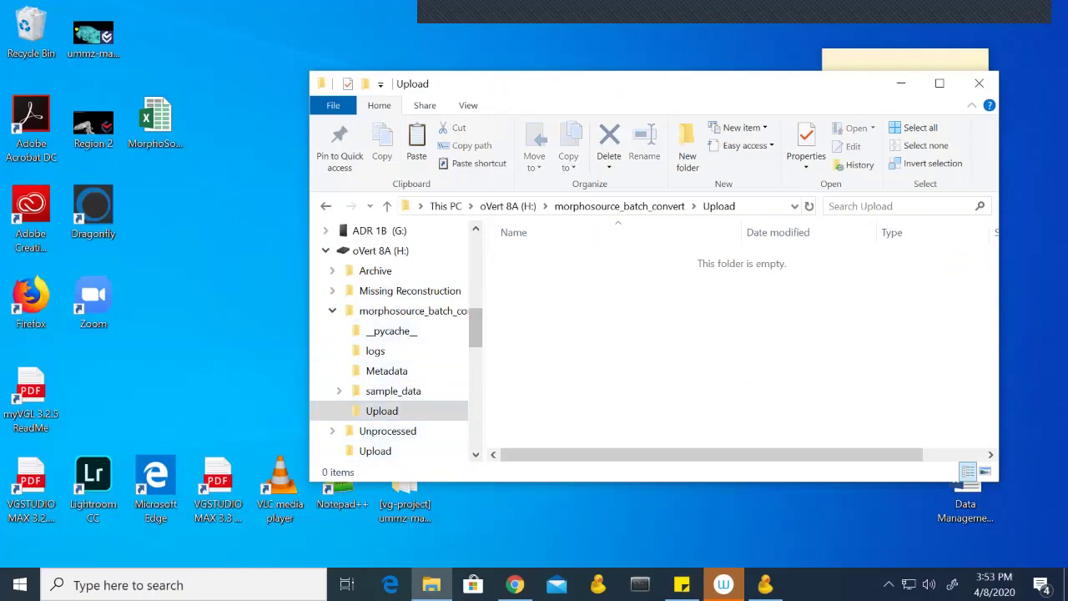
Move the ummz-mammals-62162 Blarina-brevicauda folder from Unprocessed into the Archive folder of the oVert 8A (H:) drive.
scroll(475, 330, "down", 1)
left_click_drag(476, 336, 476, 334)
left_click(387, 391)
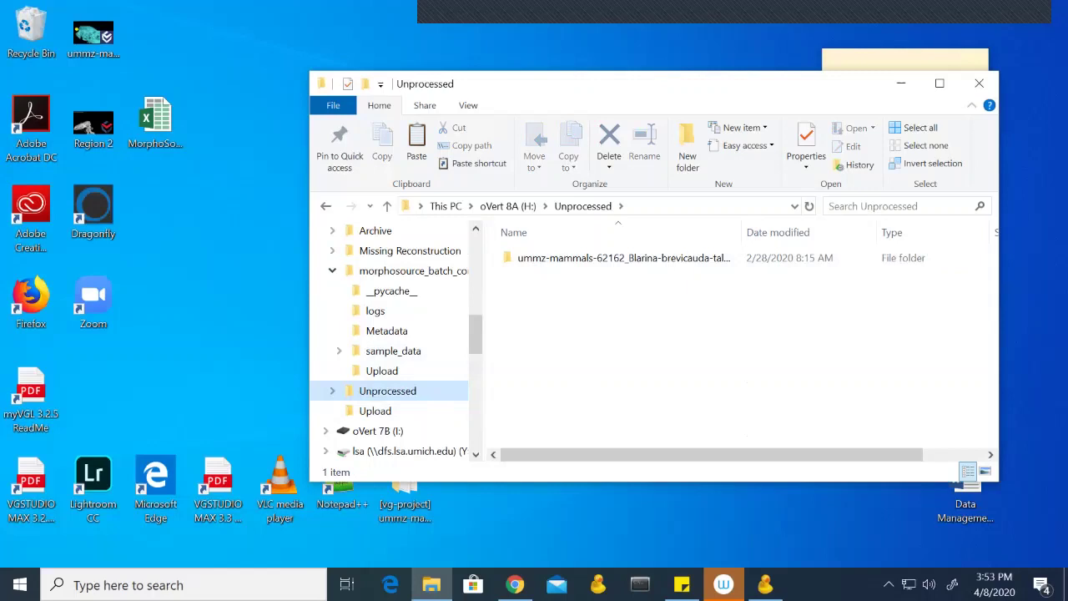
left_click_drag(622, 258, 434, 291)
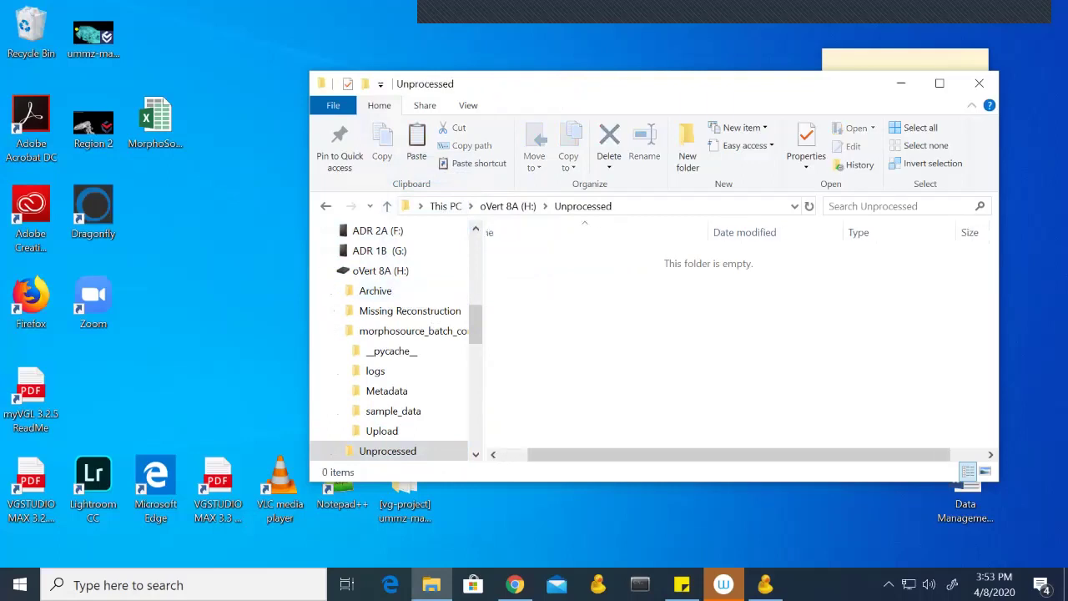
left_click_drag(738, 454, 712, 455)
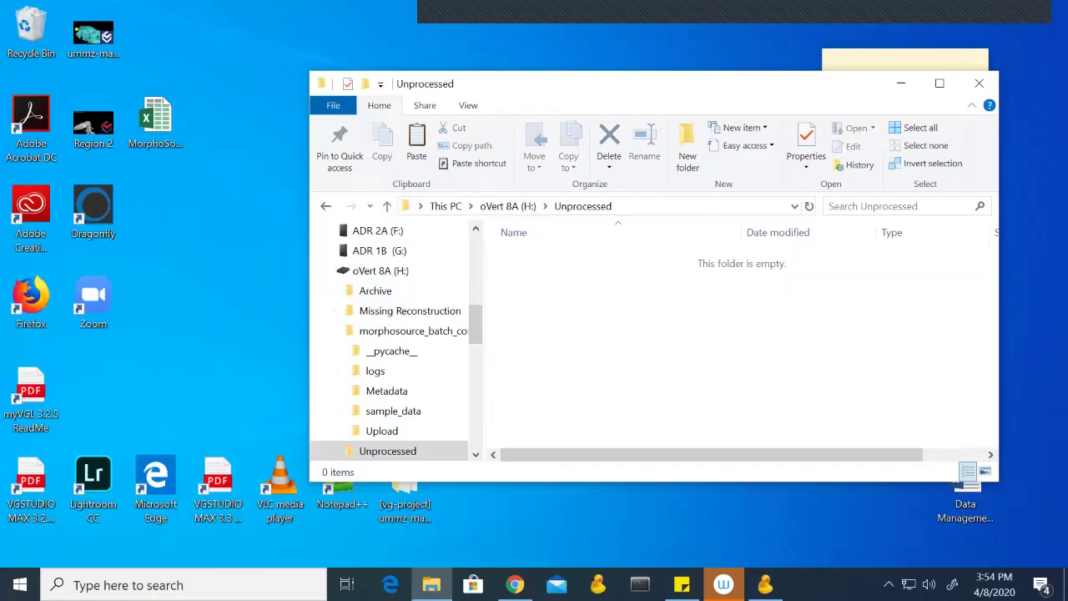
Open a second File Explorer window on the research folder of the lsa (Y:) network drive.
left_click(431, 585)
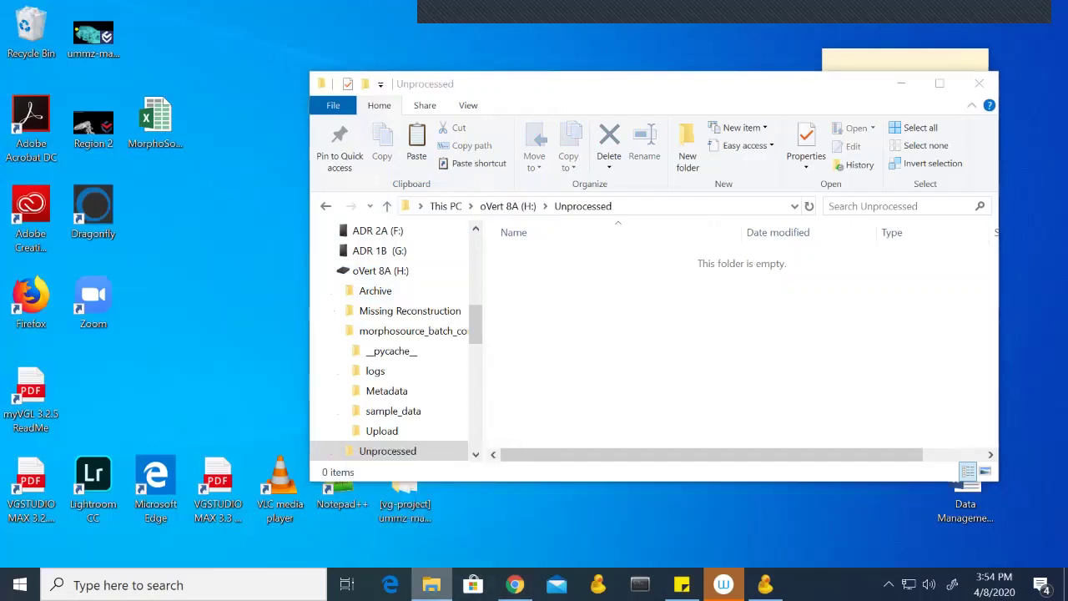
right_click(432, 584)
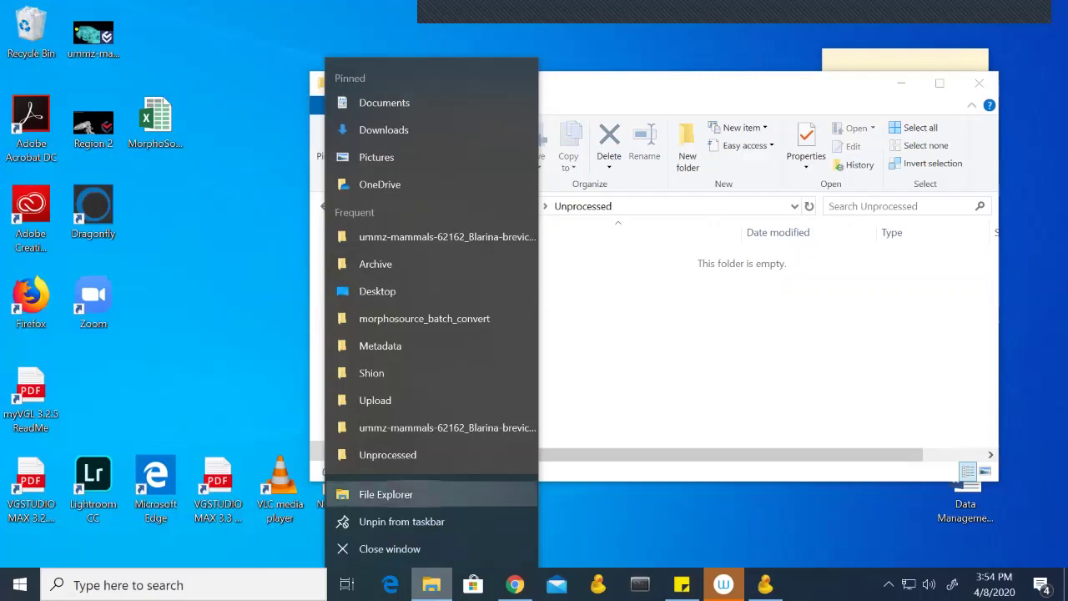
left_click(386, 494)
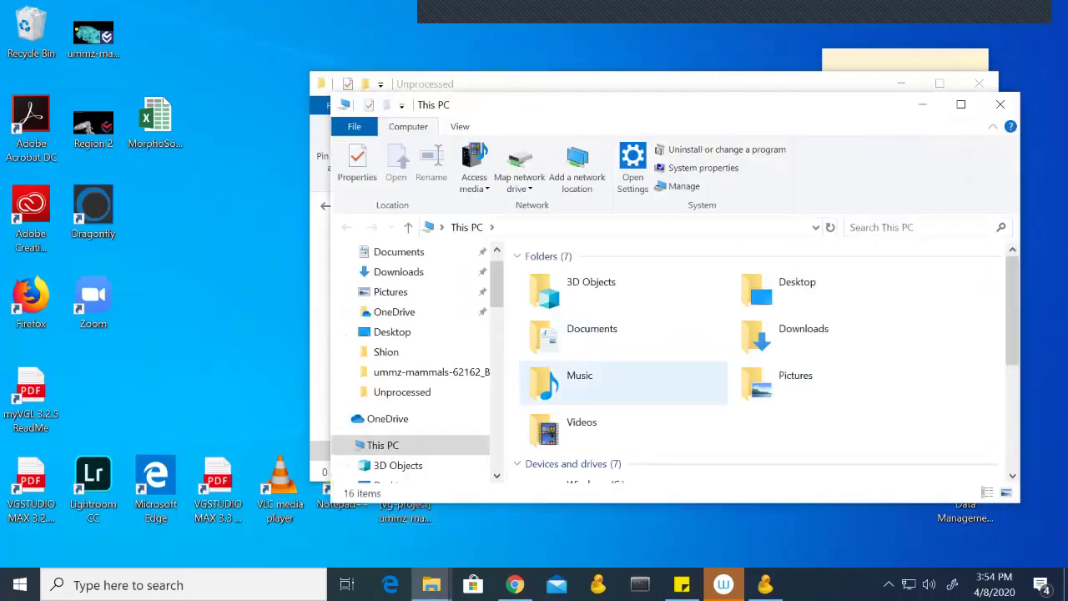
scroll(622, 384, "down", 3)
left_click(621, 456)
double_click(622, 454)
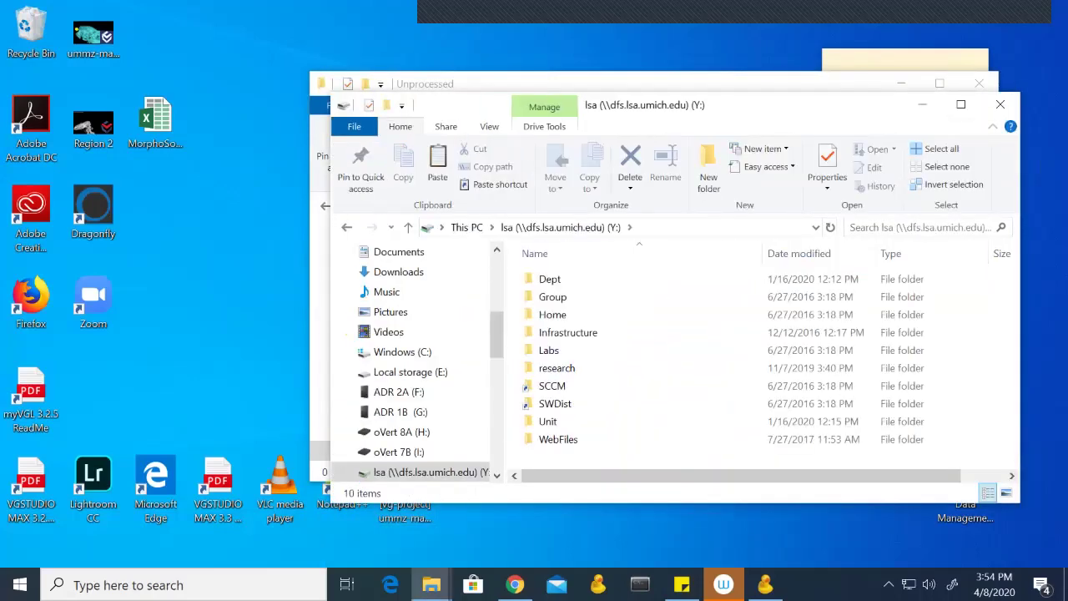
double_click(557, 369)
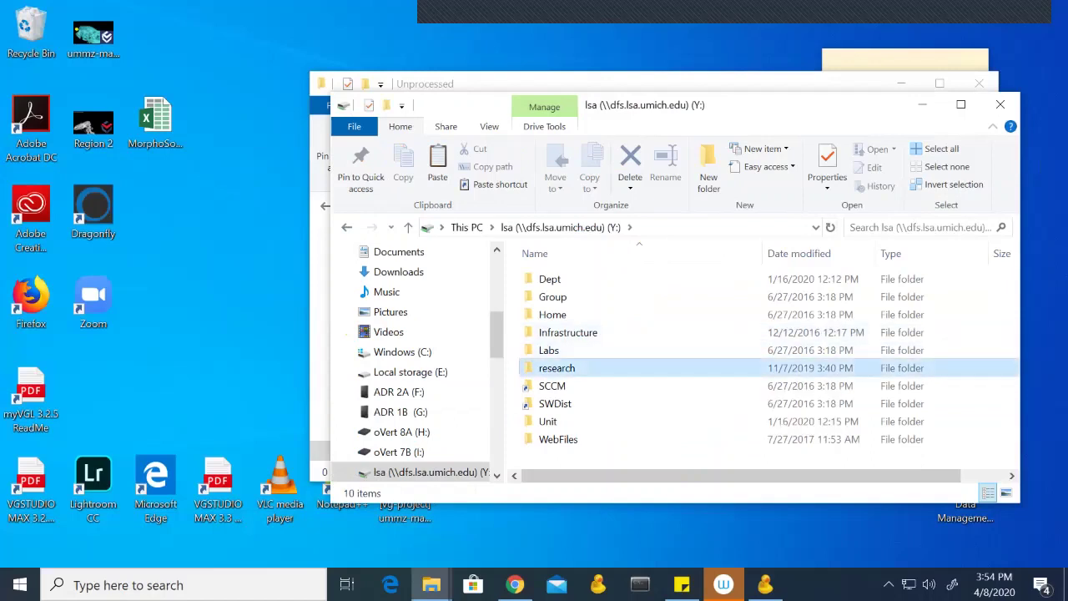
Find the researcher's folder in research, open its overt_transfer subfolder, and select the Week_02-24 folder.
scroll(558, 370, "down", 15)
scroll(557, 370, "up", 10)
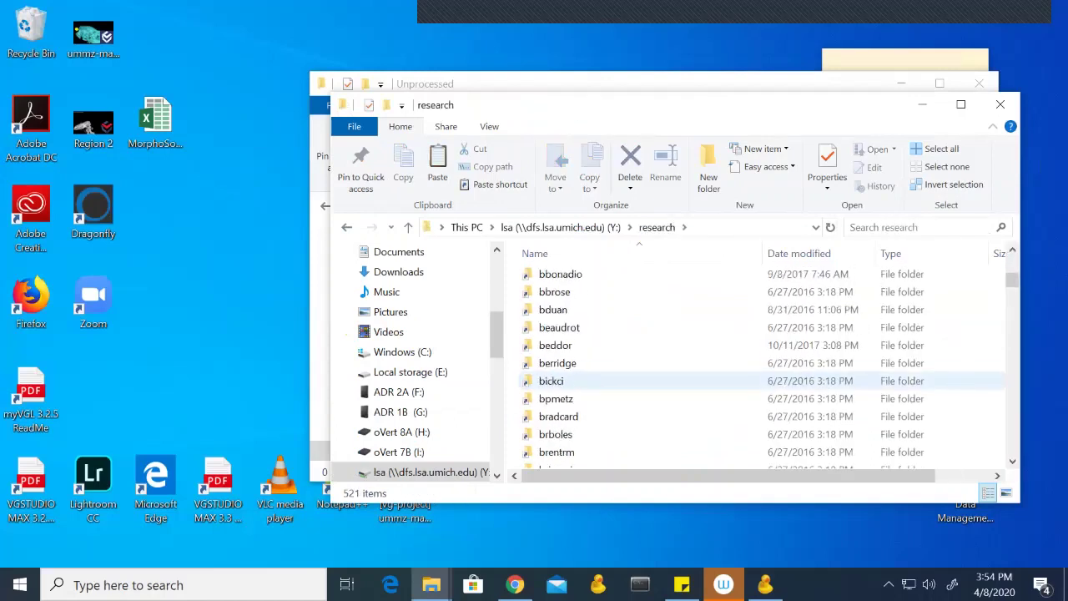
scroll(558, 370, "down", 1)
scroll(558, 371, "up", 3)
scroll(557, 375, "down", 15)
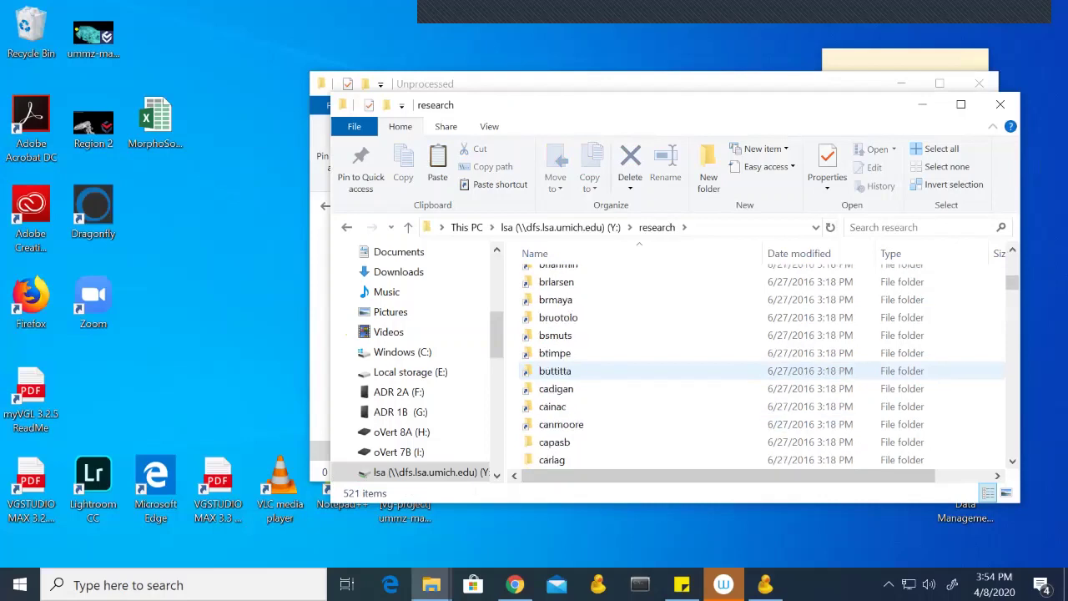
scroll(558, 370, "down", 1)
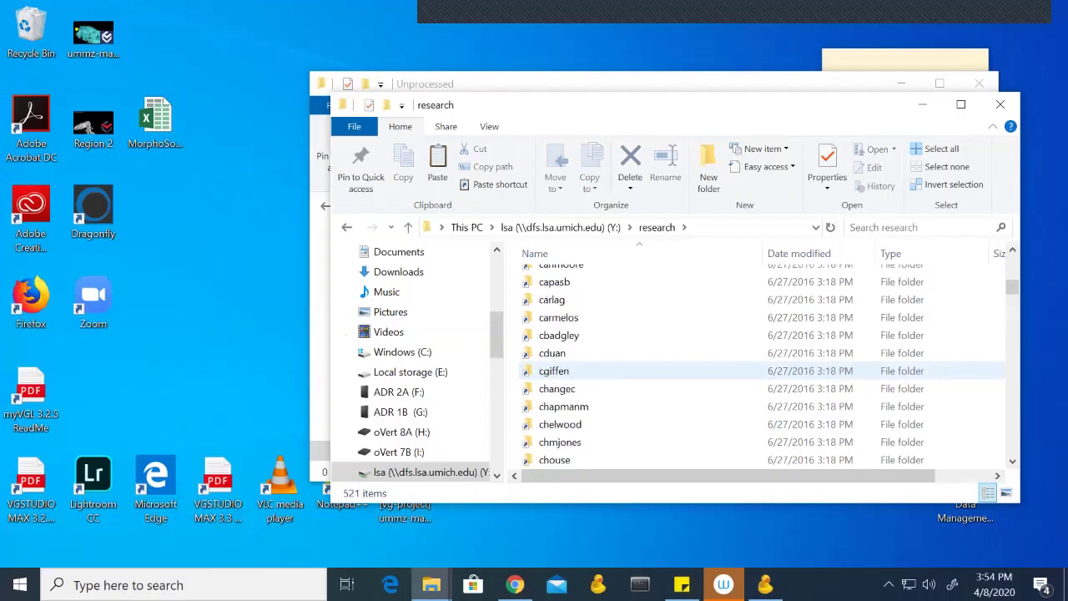
scroll(557, 371, "down", 3)
scroll(558, 371, "down", 2)
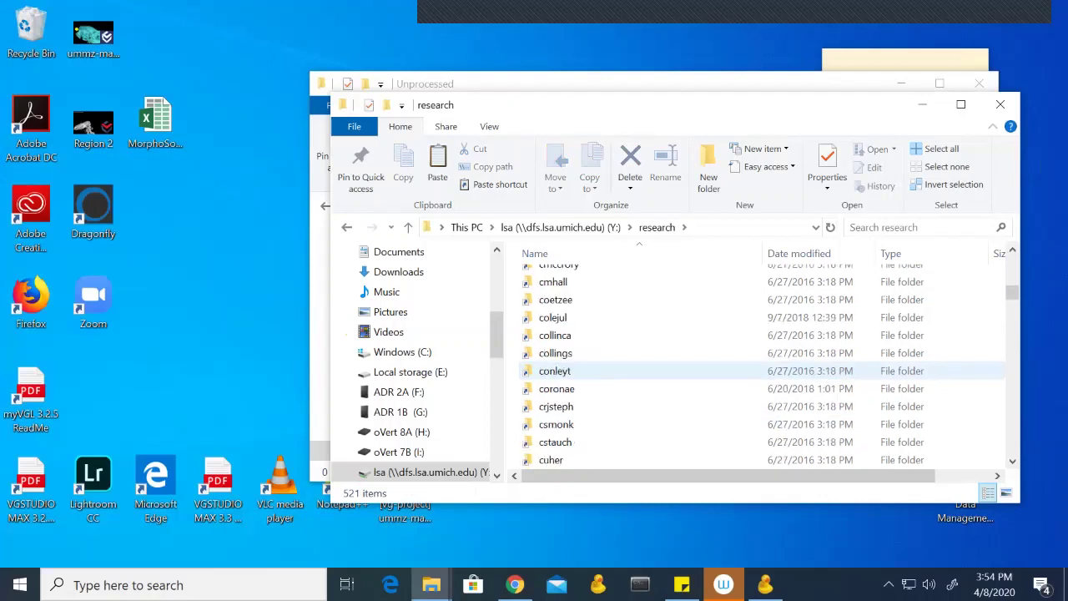
scroll(557, 370, "down", 3)
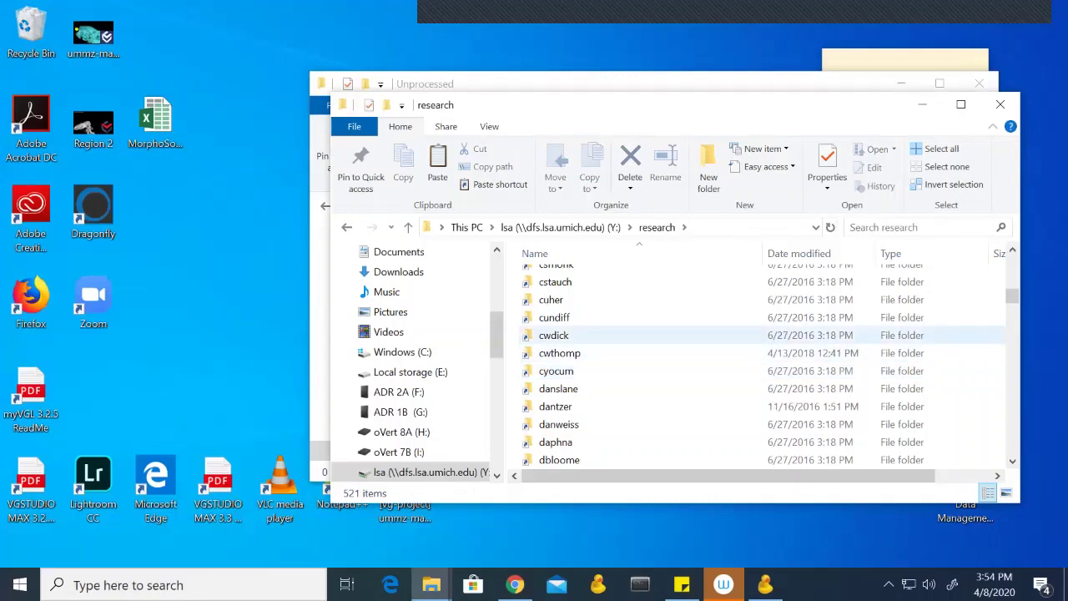
double_click(560, 353)
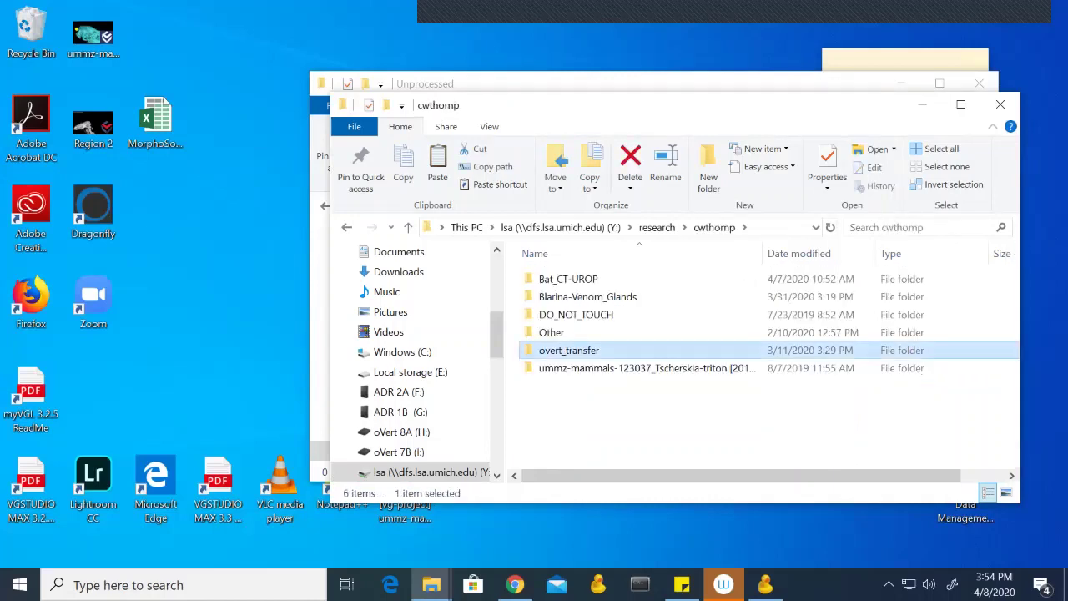
double_click(567, 350)
left_click(566, 279)
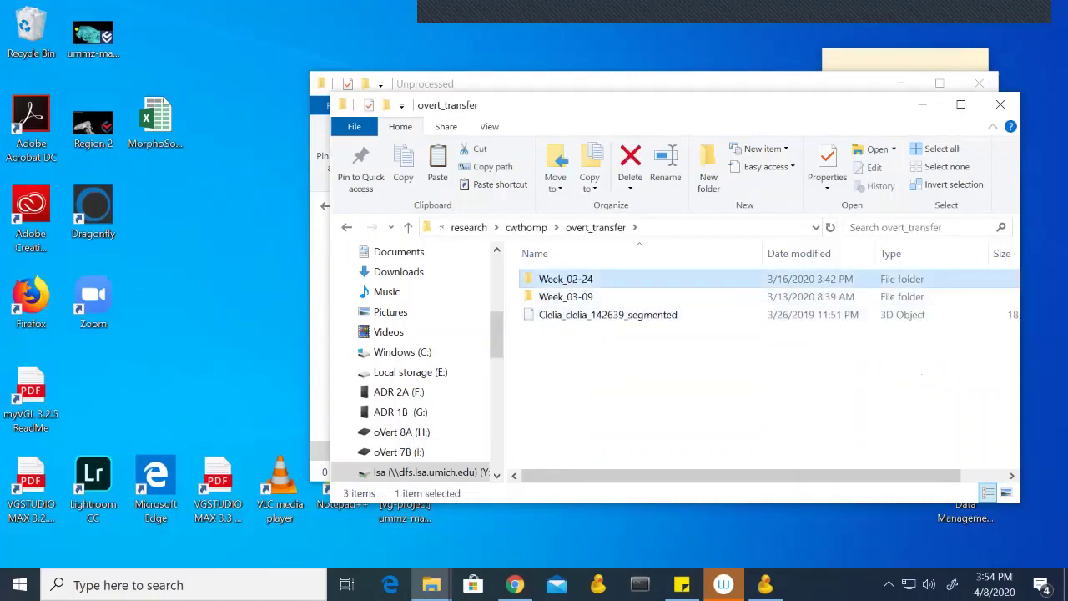